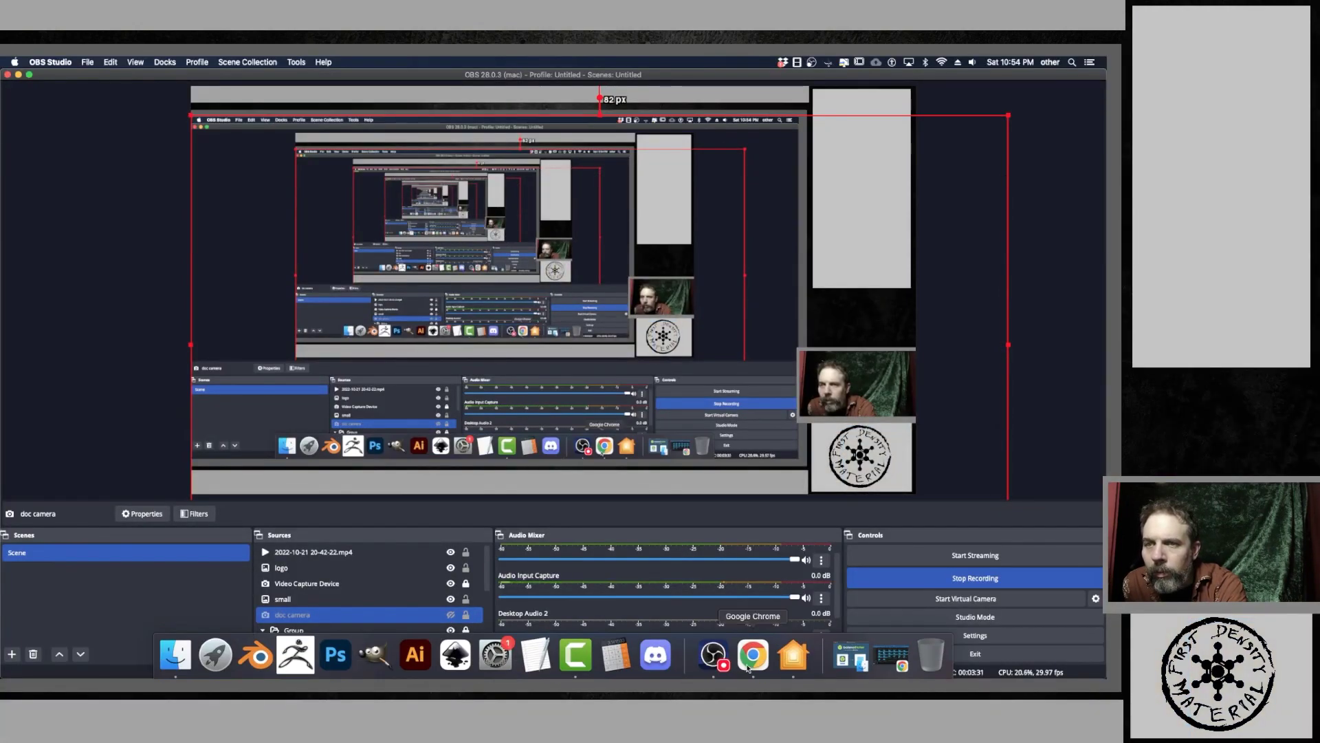
Return to Home Assistant and browse the HACS integration repositories available for download.
left_click(752, 657)
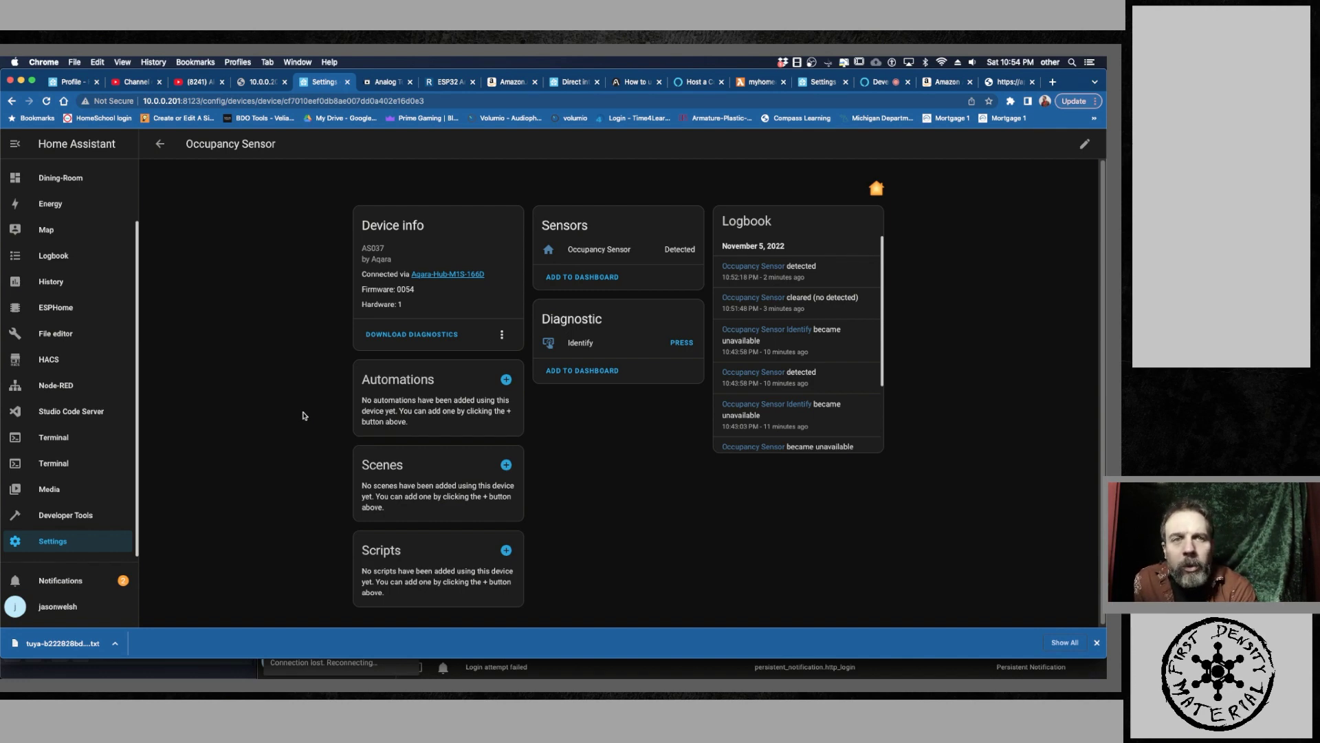
left_click(71, 361)
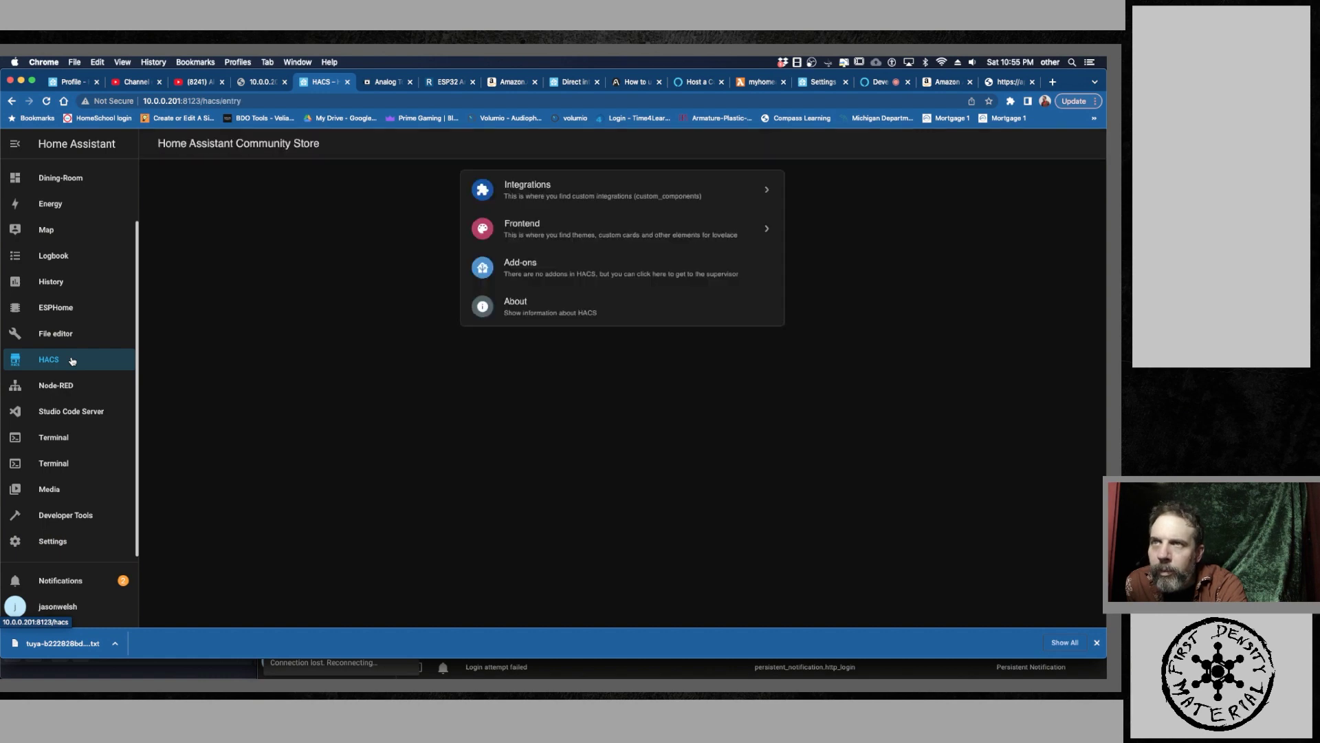
left_click(530, 201)
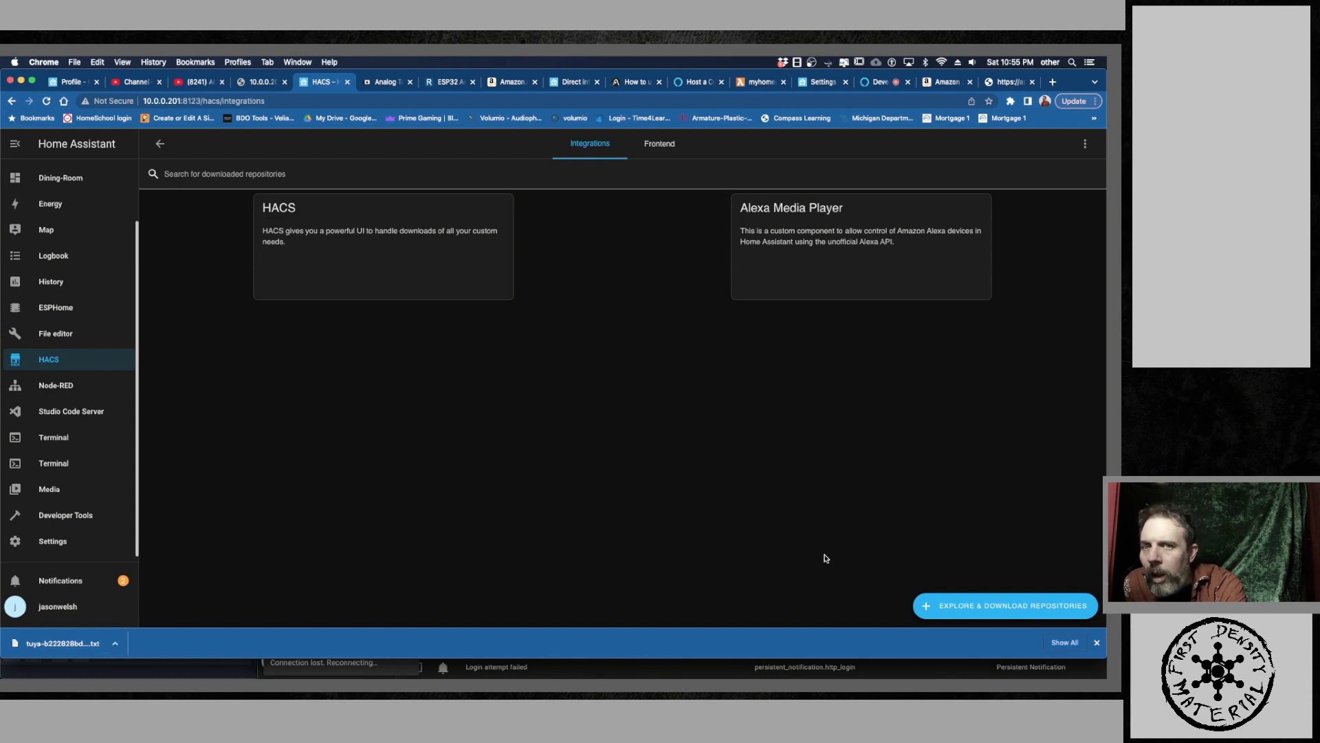
left_click(969, 606)
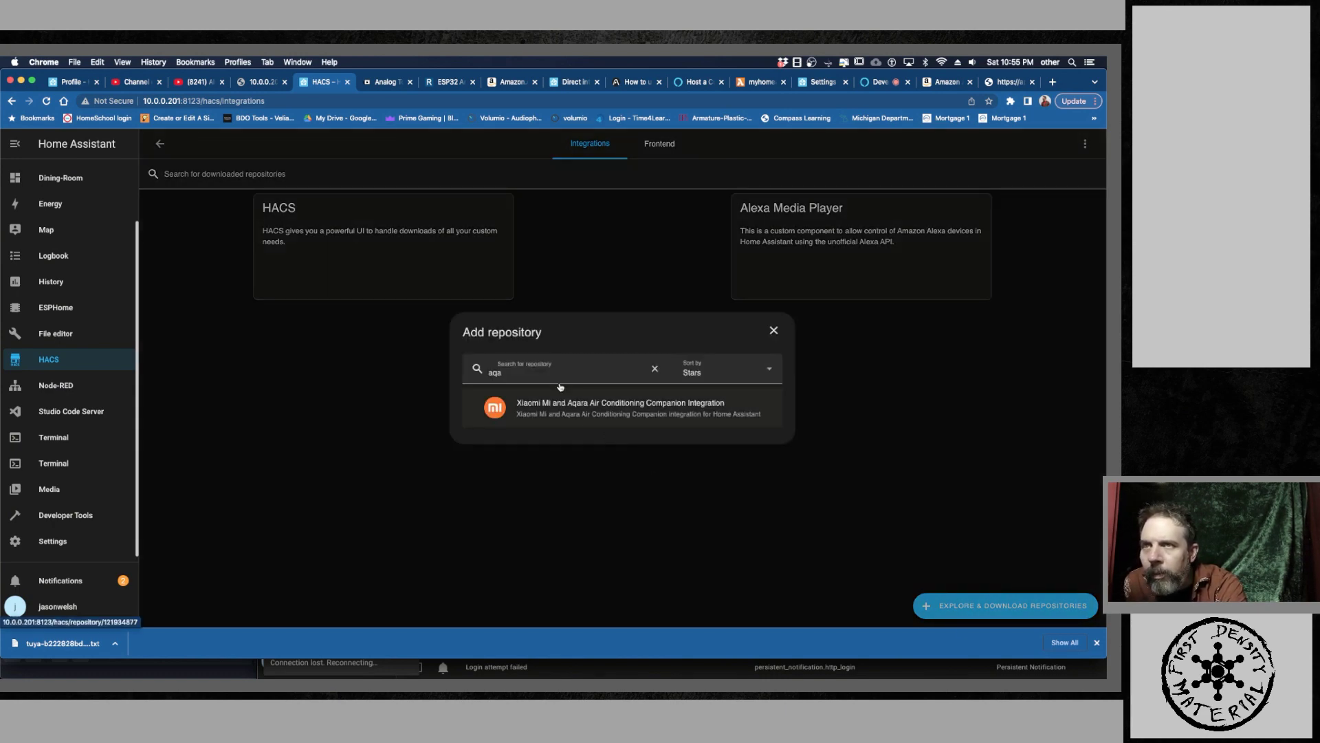
Search HACS for 'son' and download the Sonoff LAN integration at version v3.3.1.
left_click(655, 369)
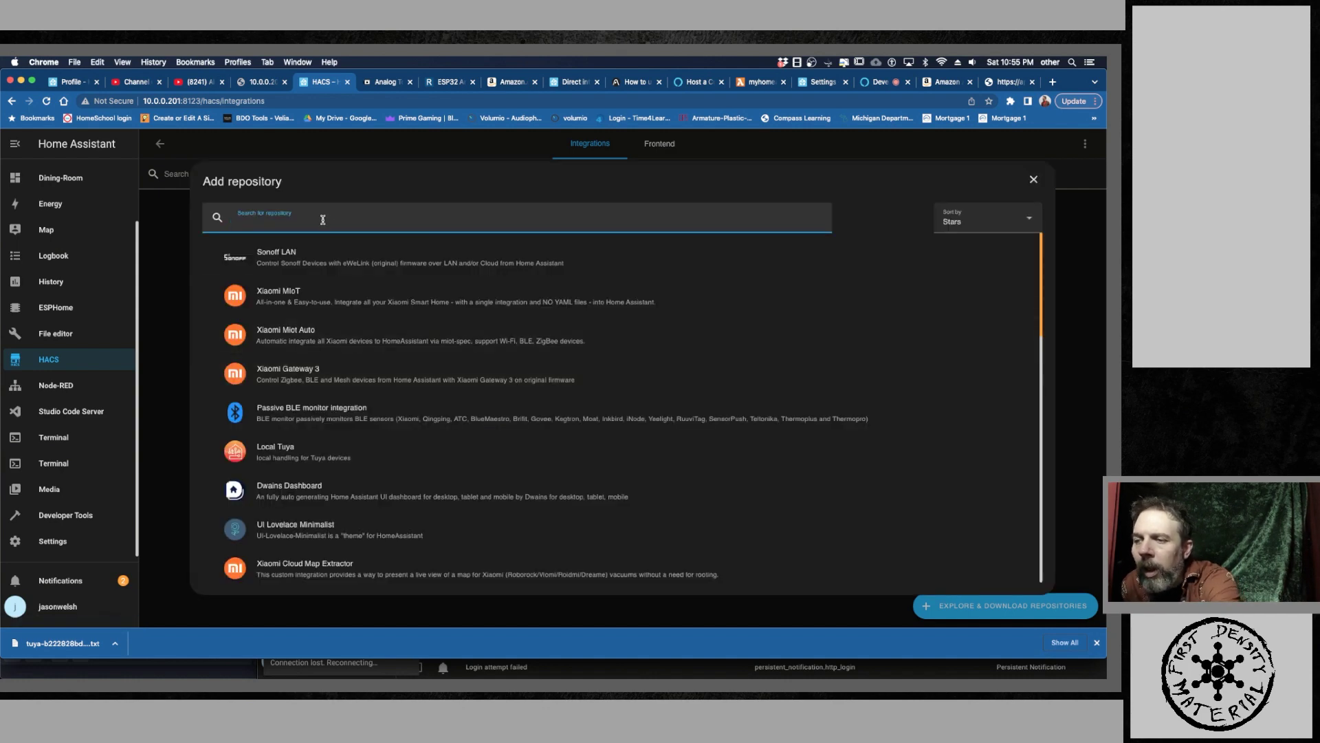
type("son")
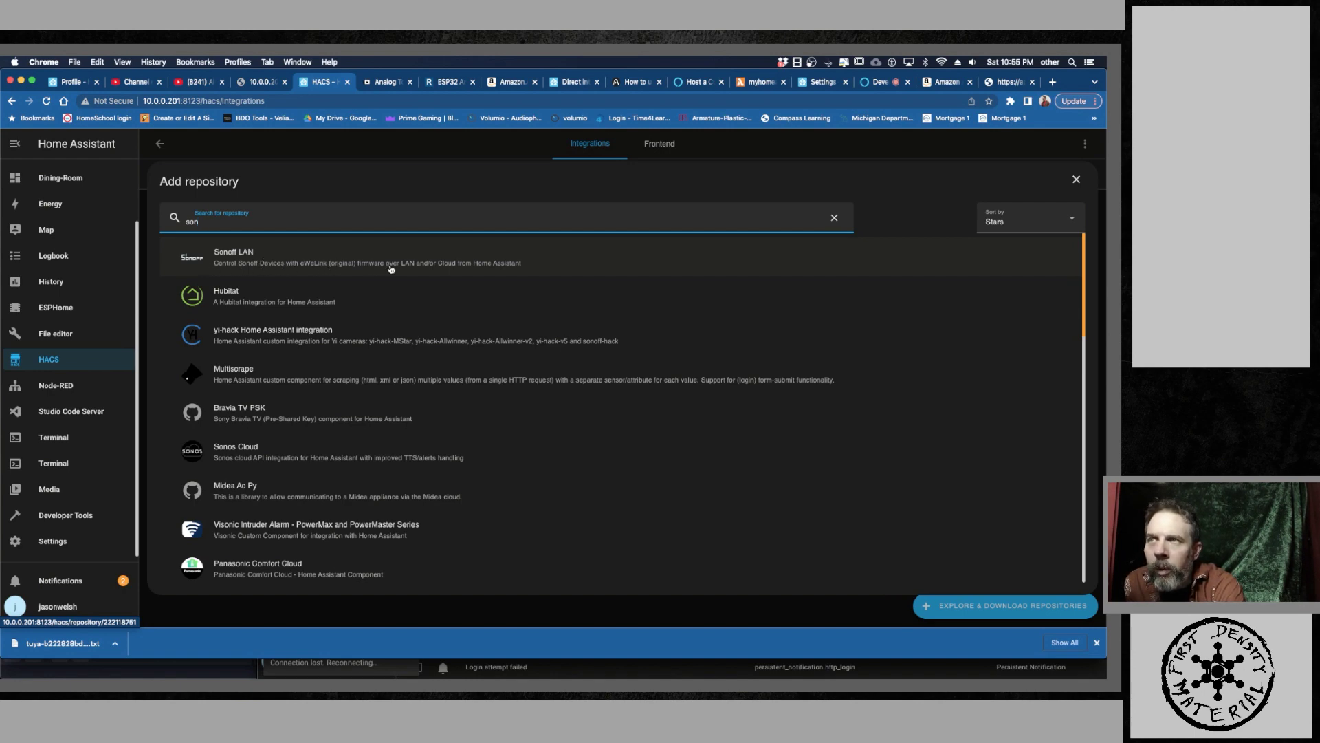
left_click(465, 266)
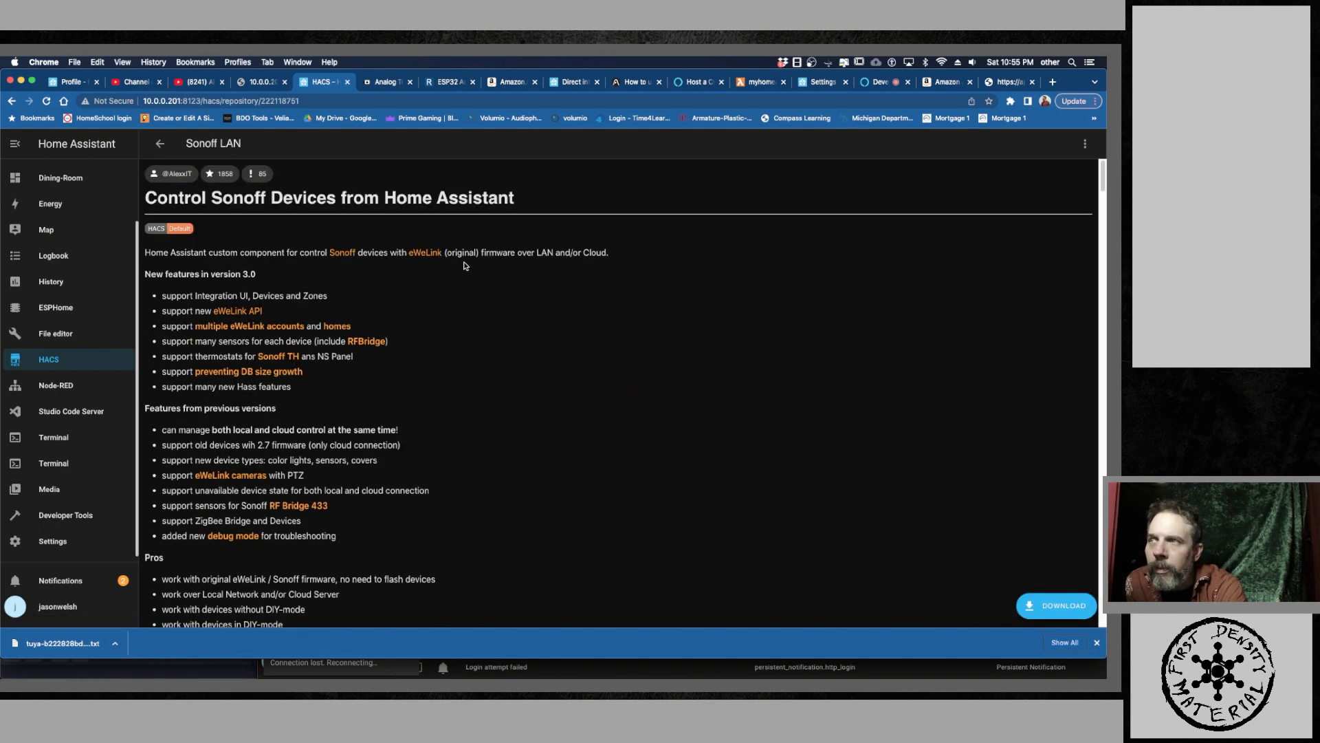
left_click(1057, 603)
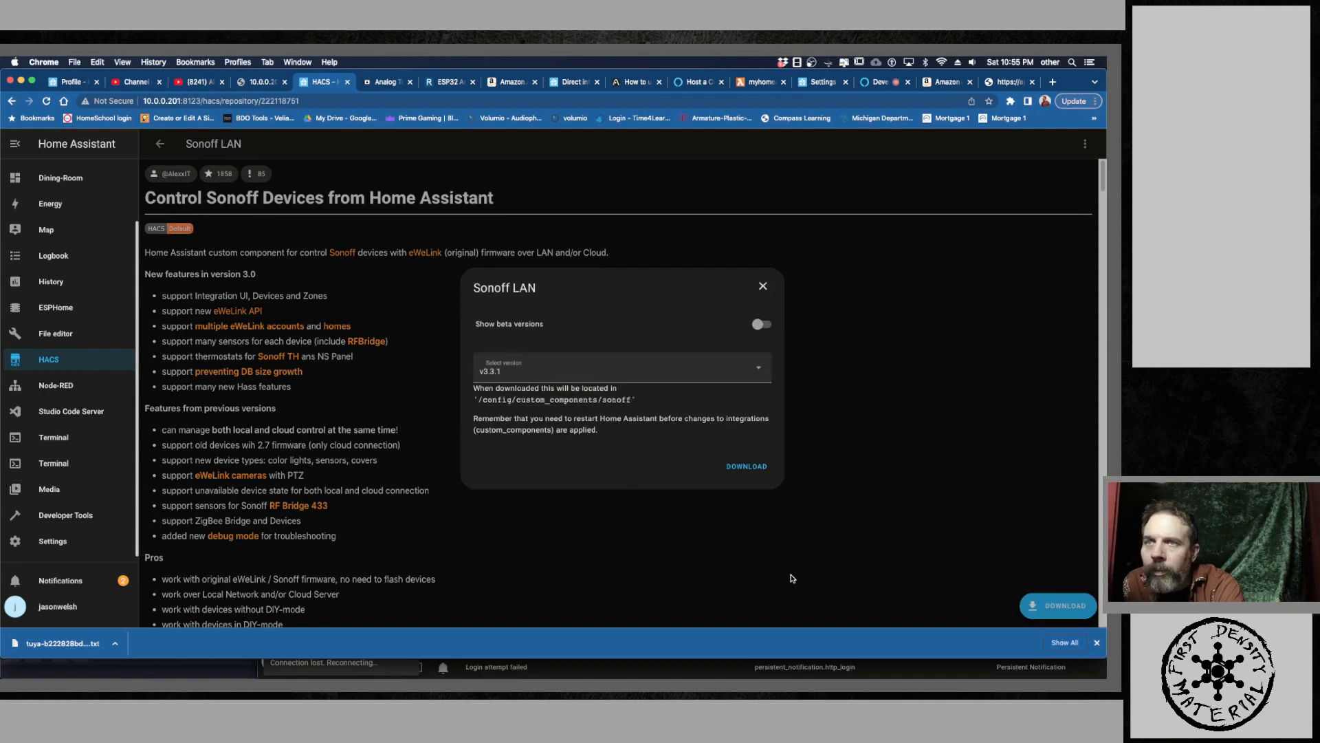
left_click(610, 372)
left_click(518, 408)
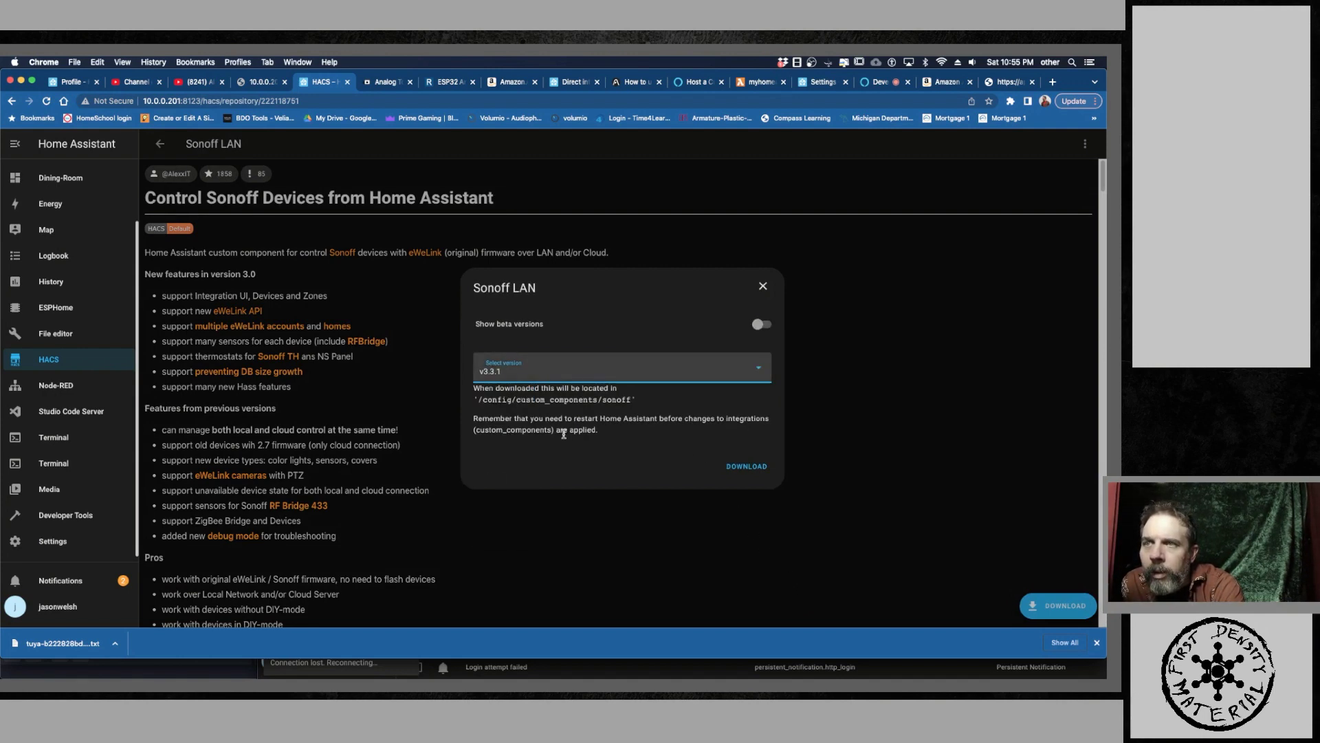
left_click(748, 466)
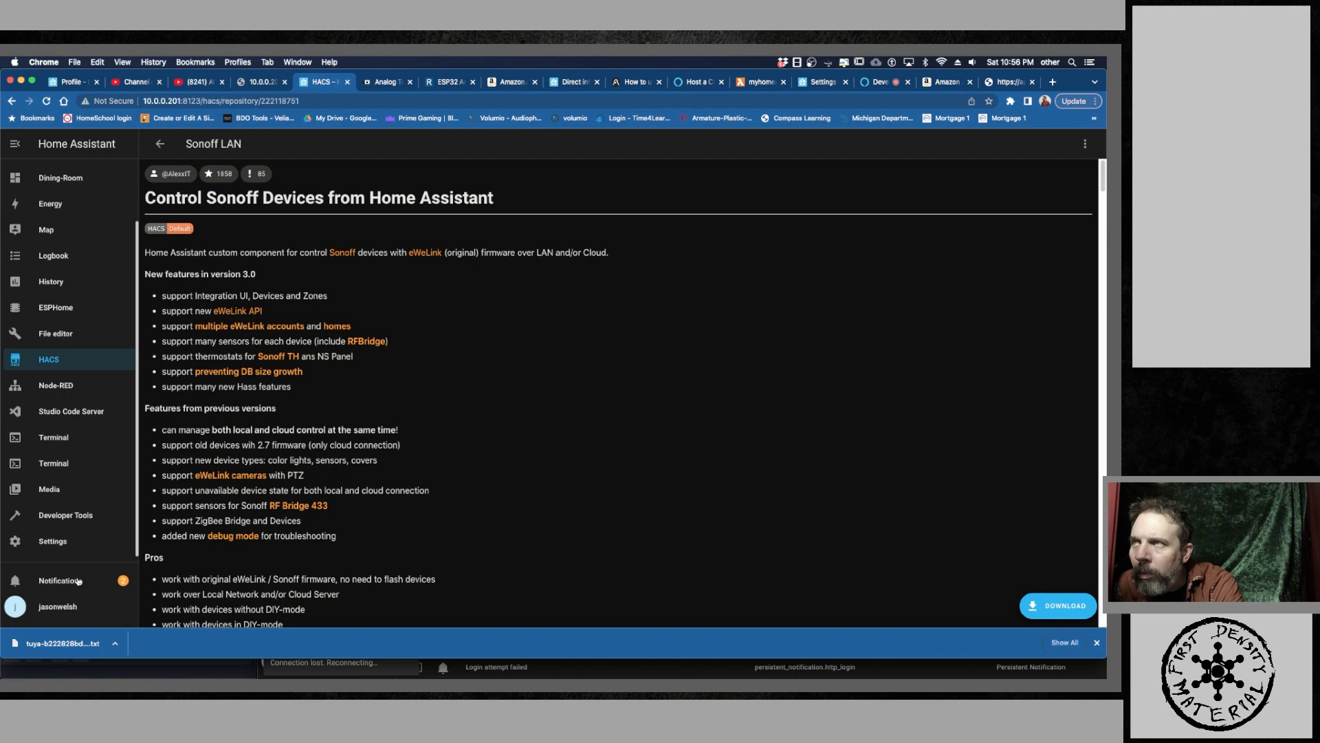
Restart Home Assistant from Settings > System so the Sonoff LAN integration loads.
left_click(160, 146)
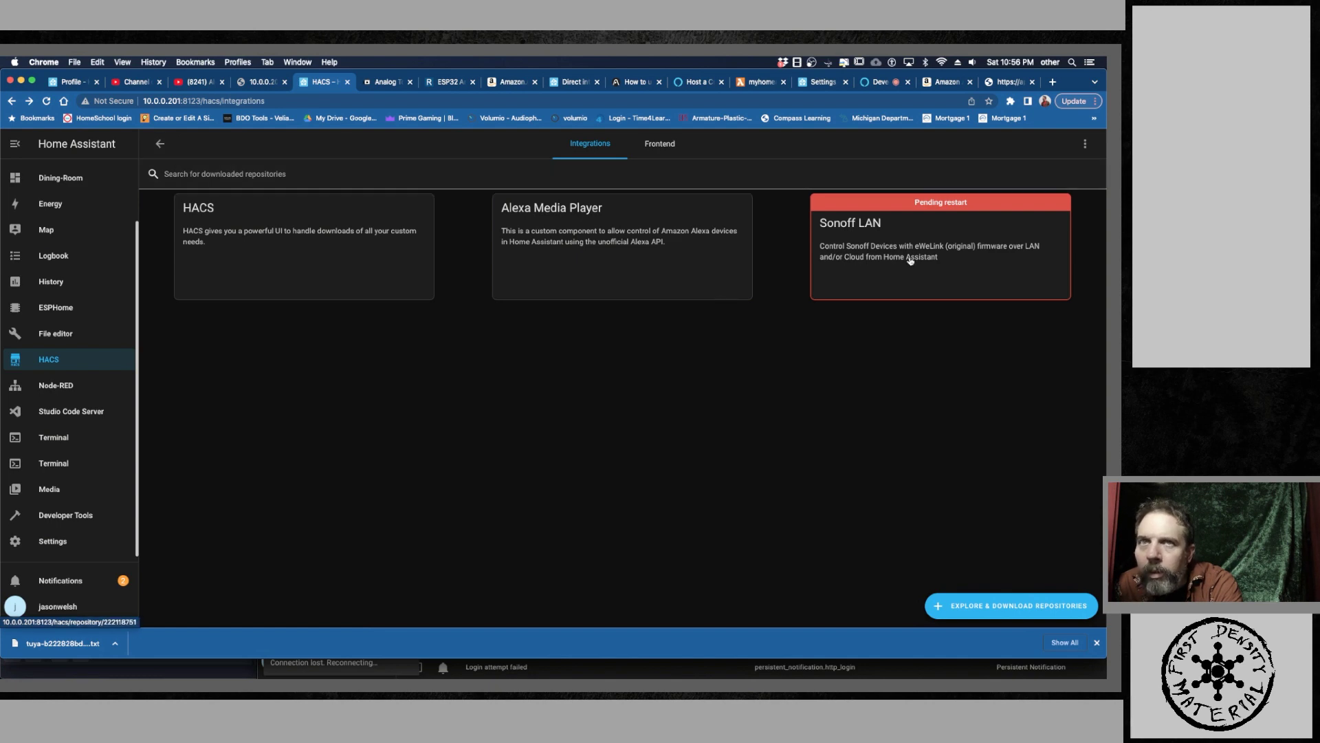
left_click(88, 549)
left_click(540, 514)
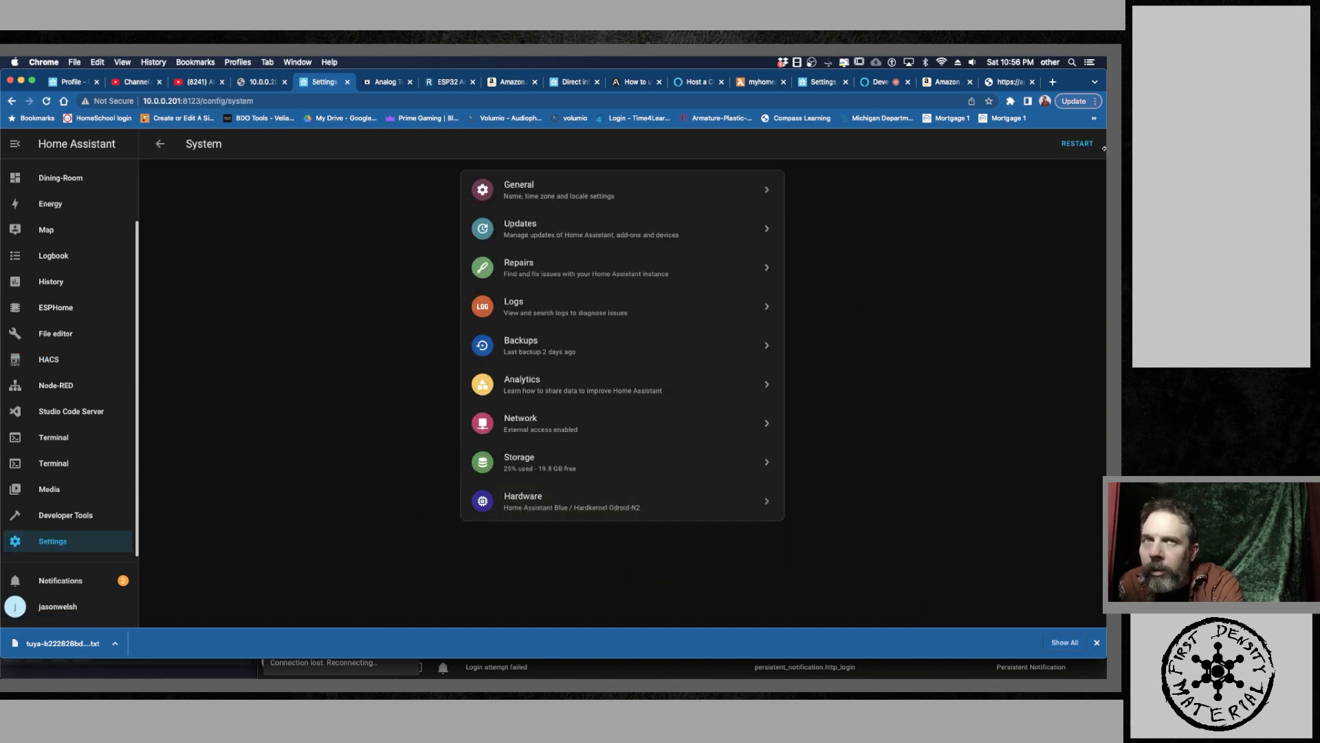
left_click(1077, 143)
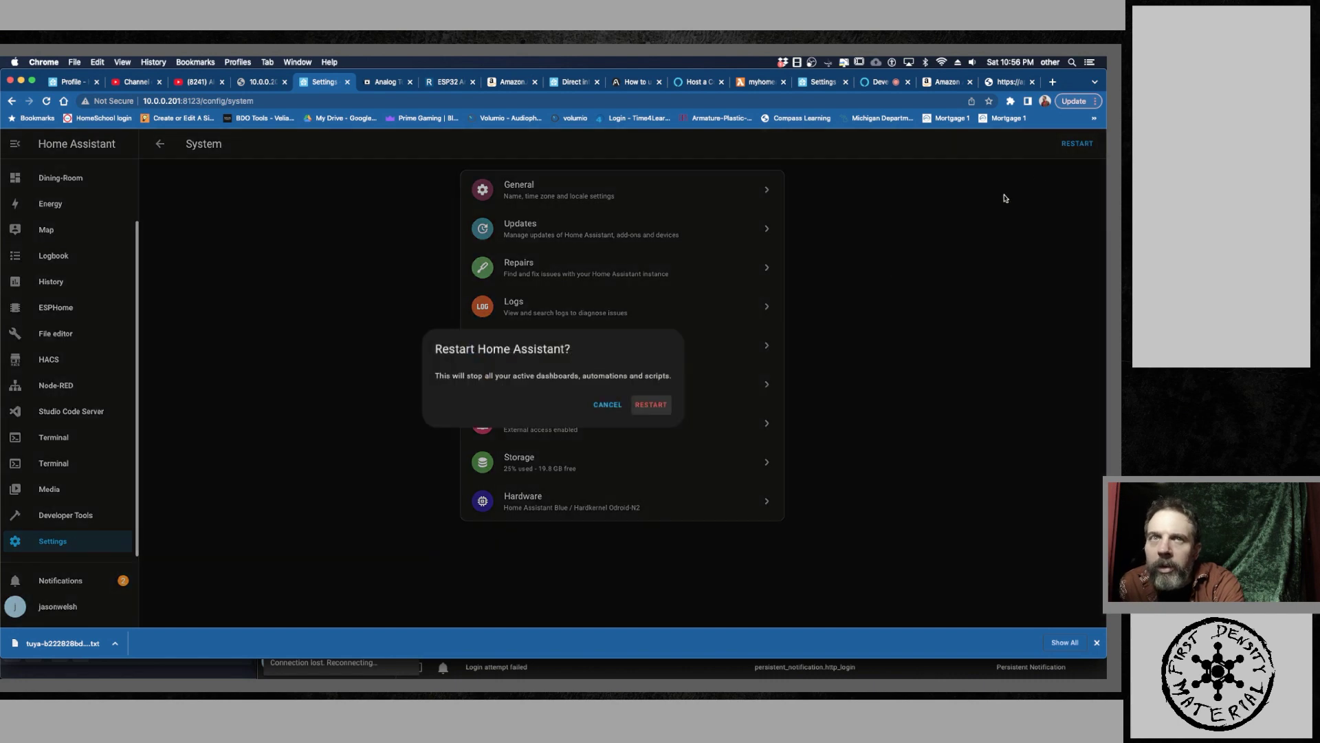
left_click(650, 407)
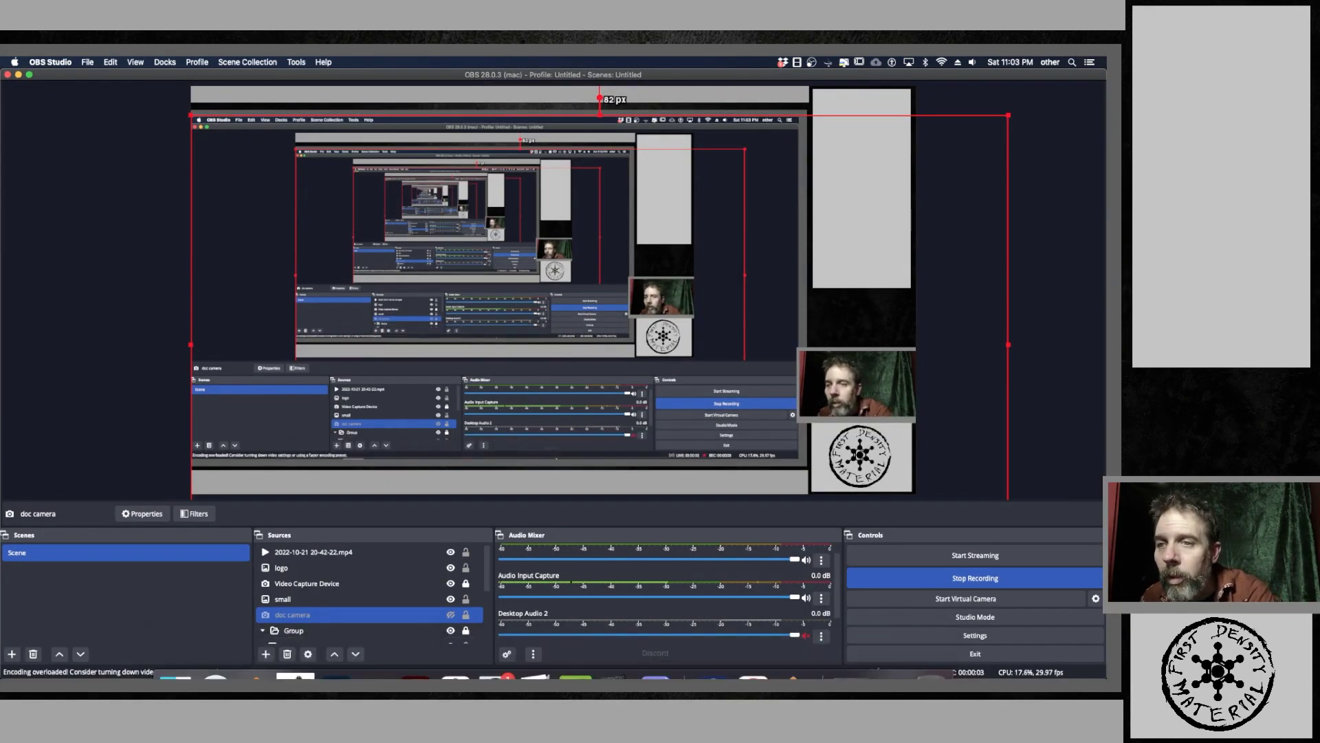
mouse_move(659, 673)
left_click(752, 655)
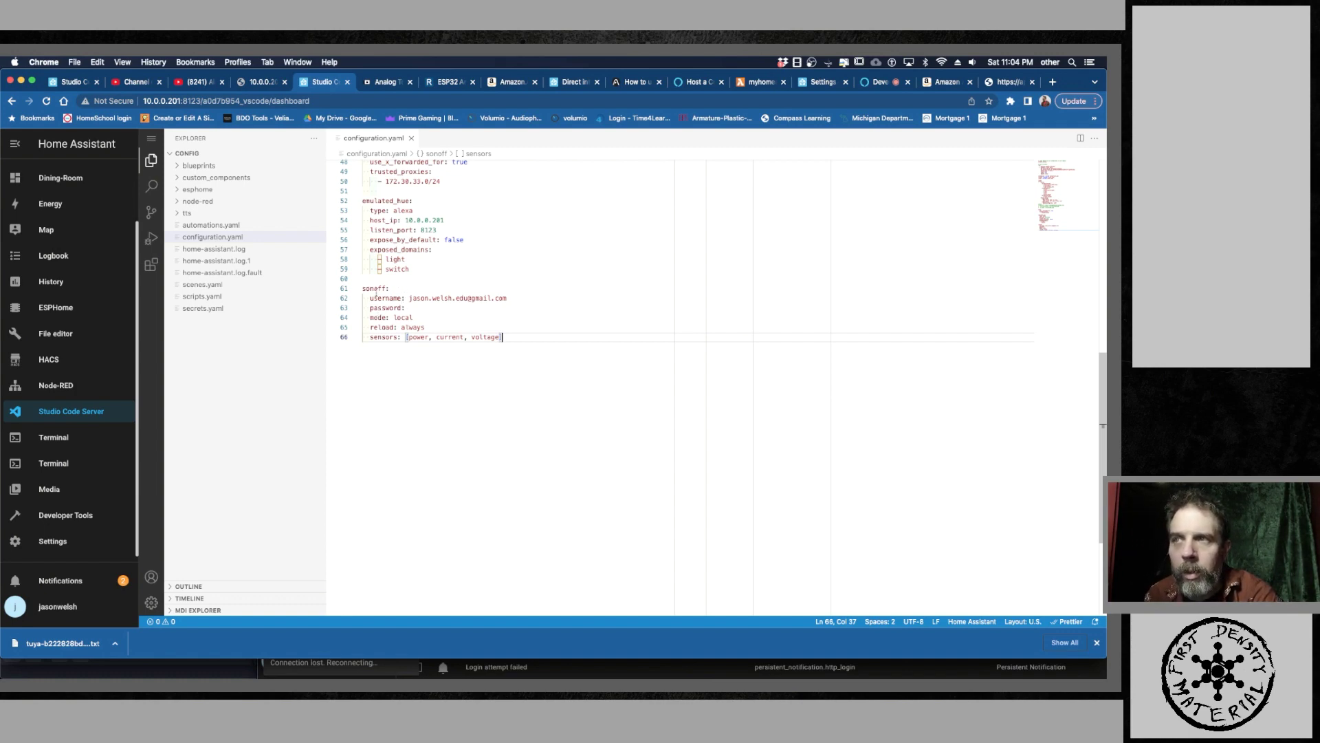
left_click(416, 311)
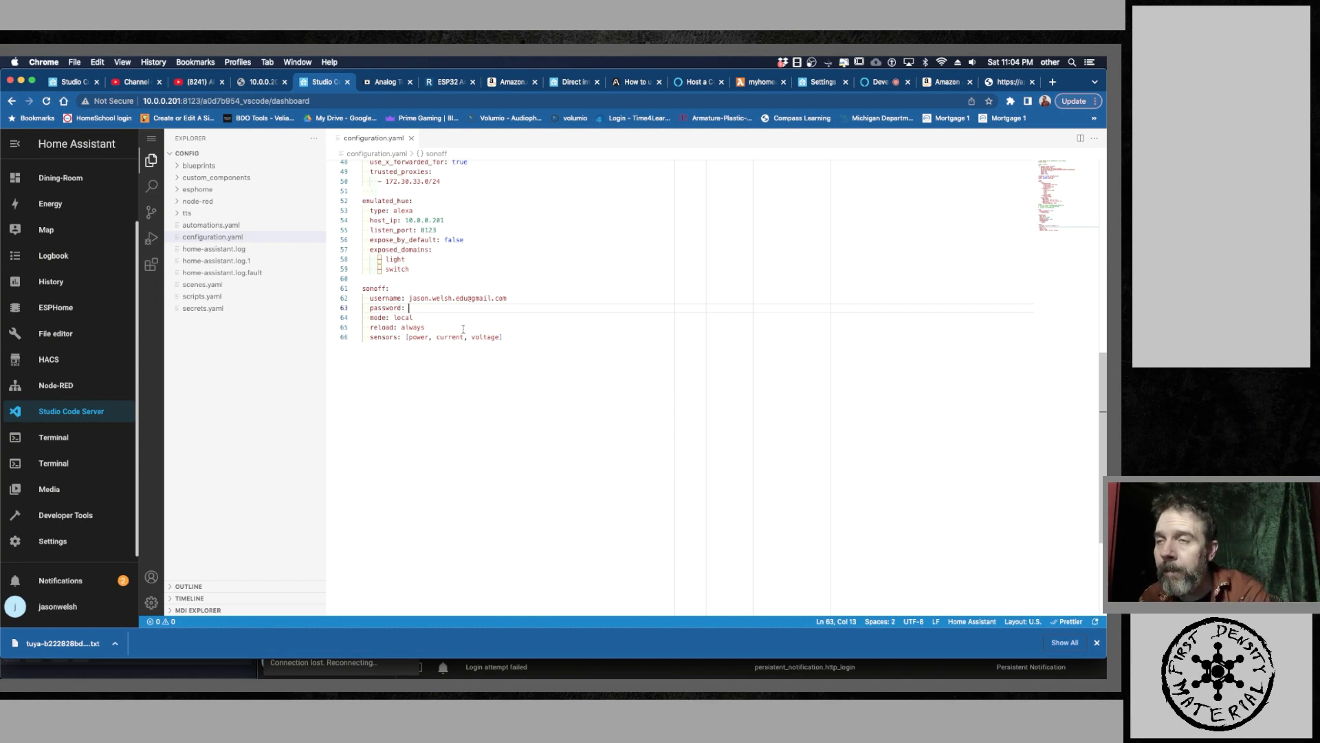
Go from Devices & Services to the Sonoff integration's devices and open Switch1.
left_click(714, 655)
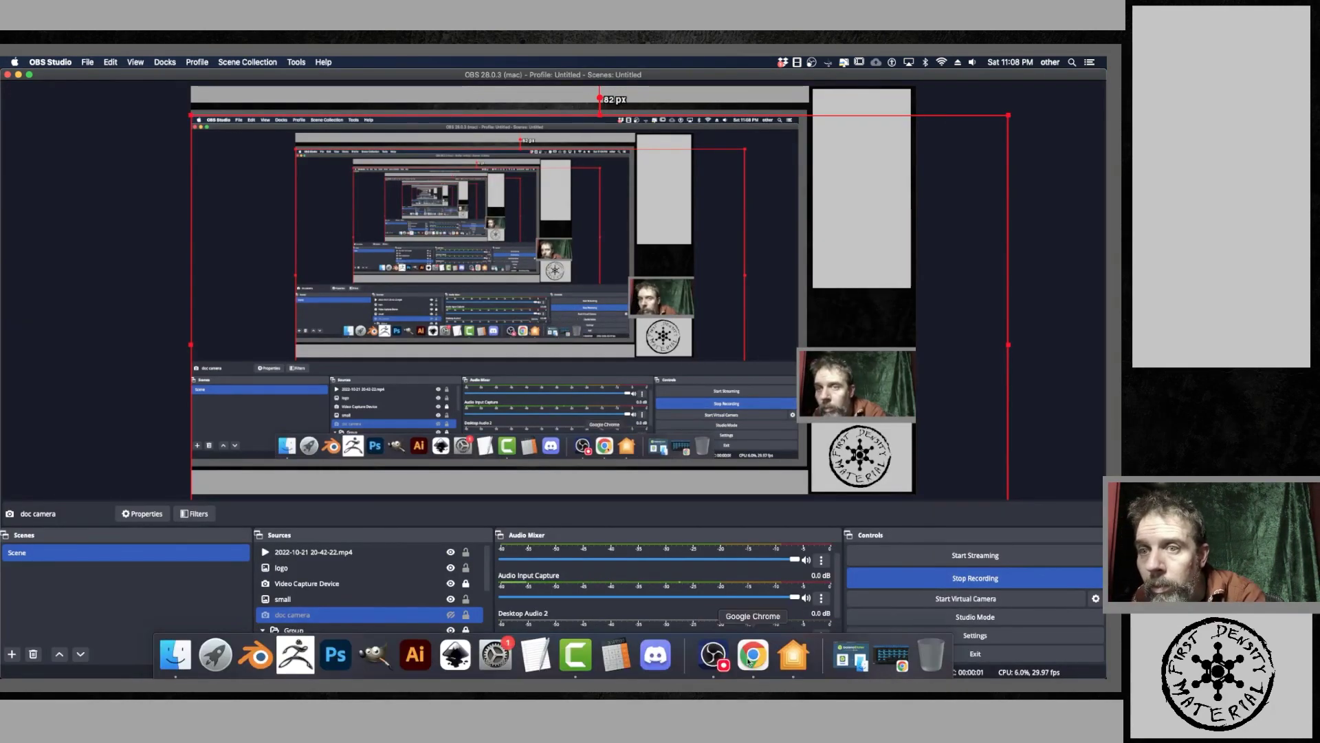
left_click(714, 655)
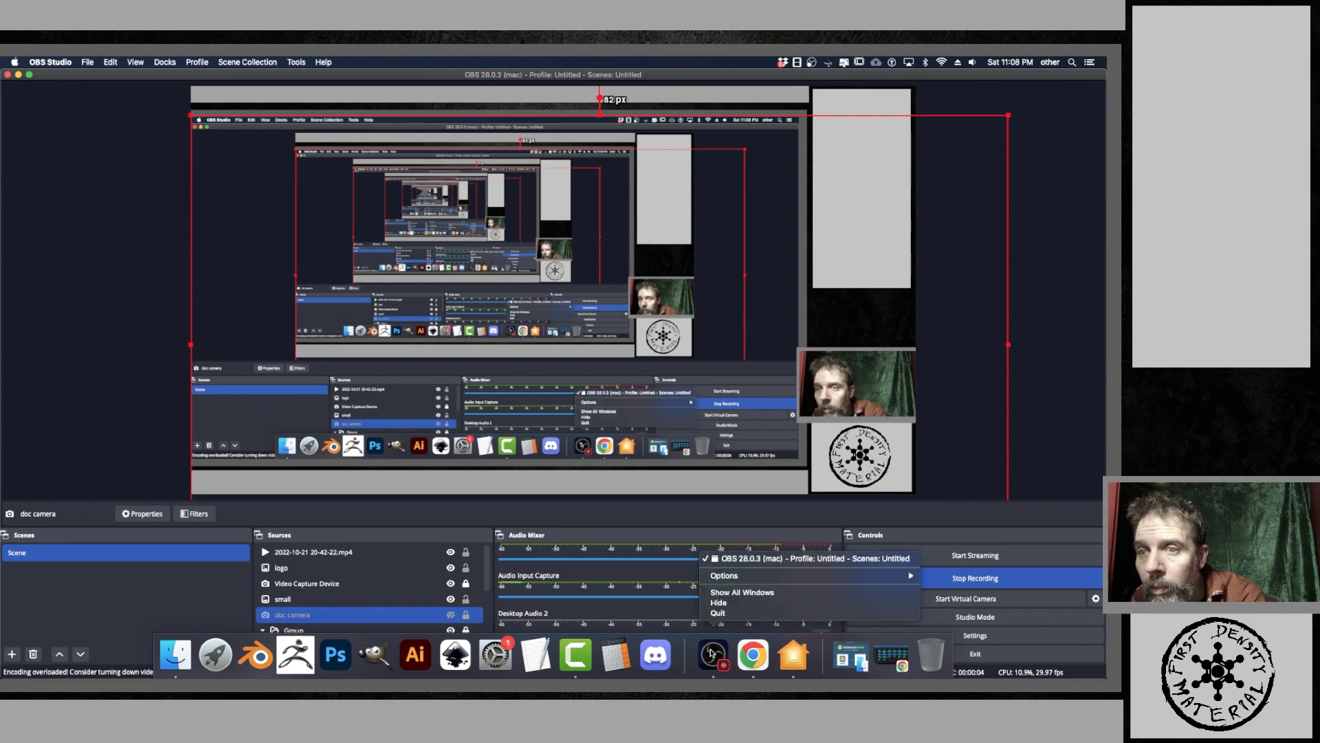
left_click(762, 652)
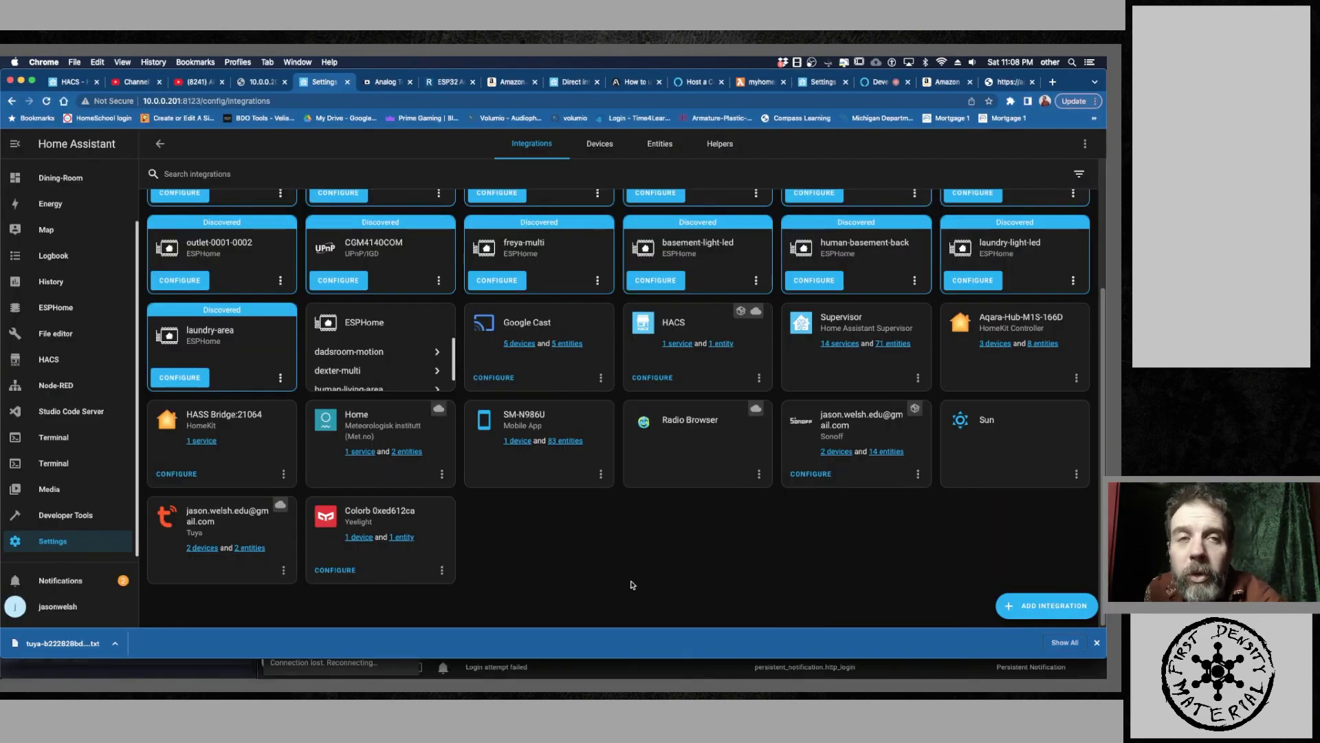
left_click(48, 543)
left_click(522, 225)
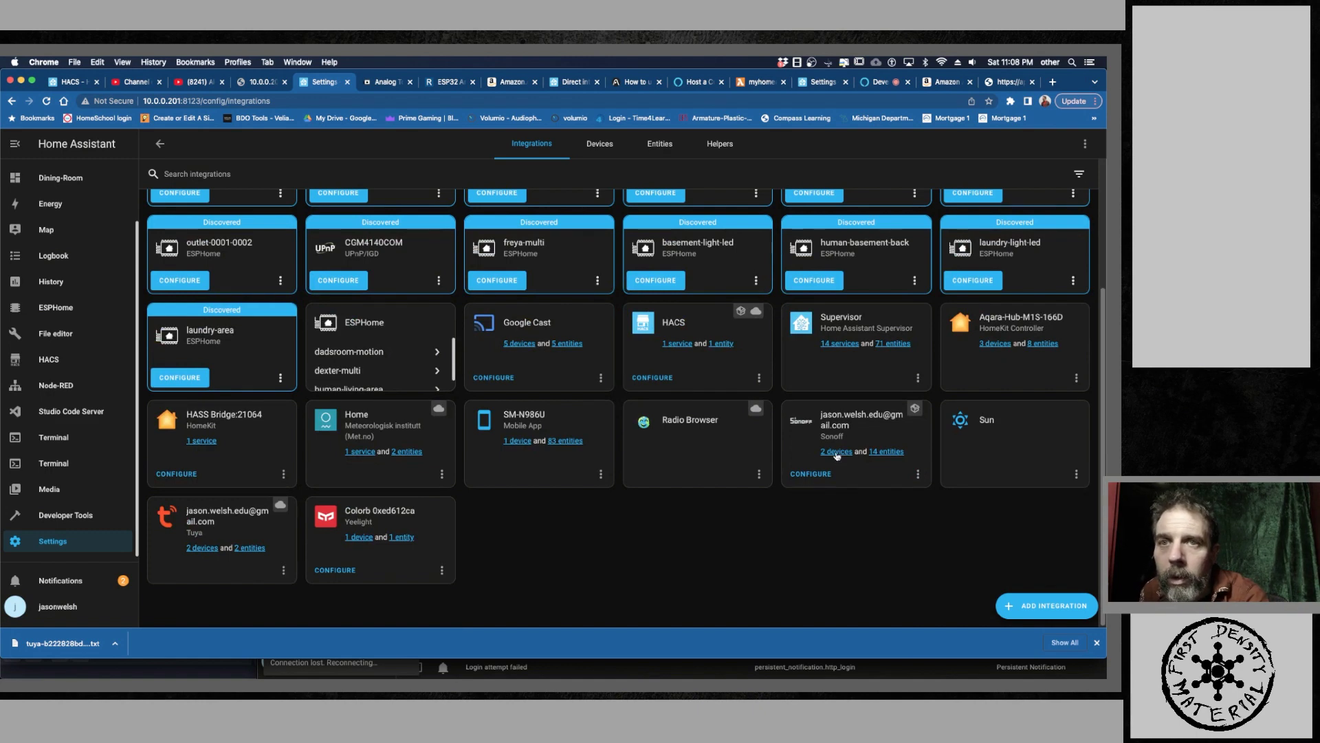
left_click(837, 452)
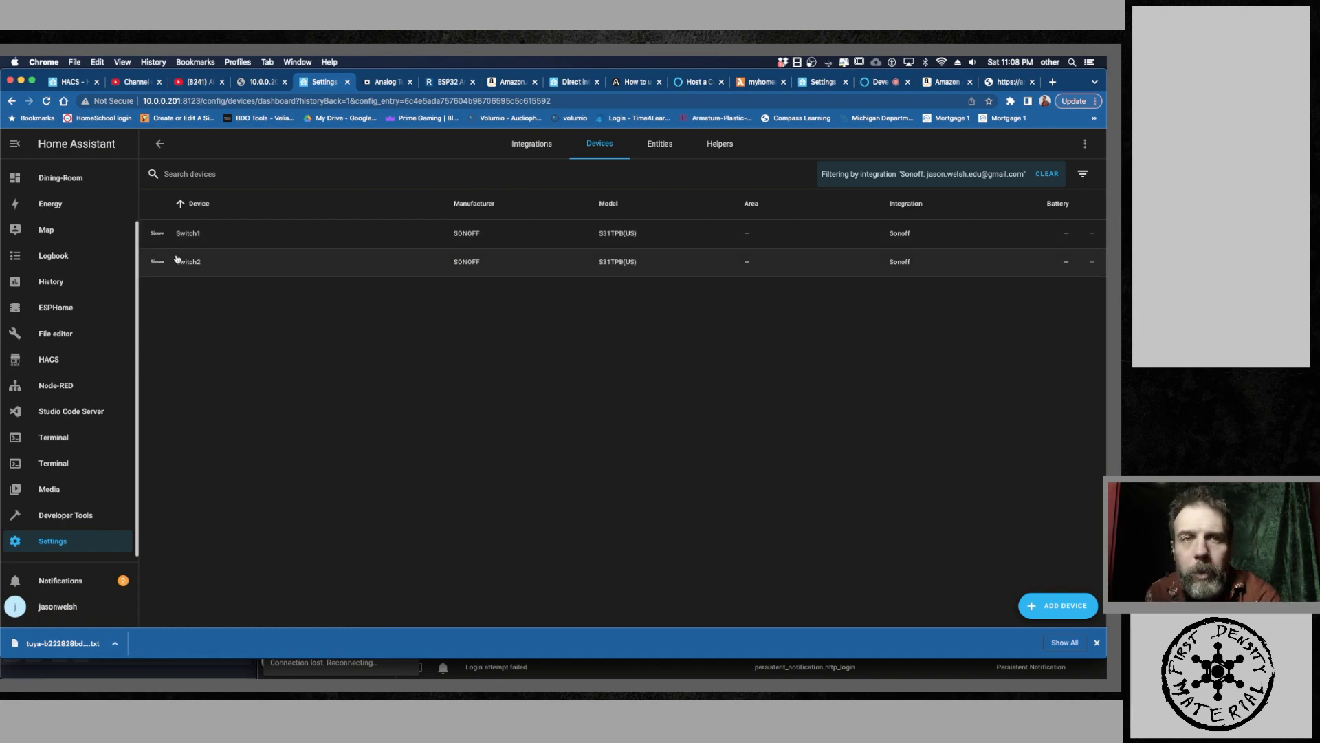
left_click(184, 234)
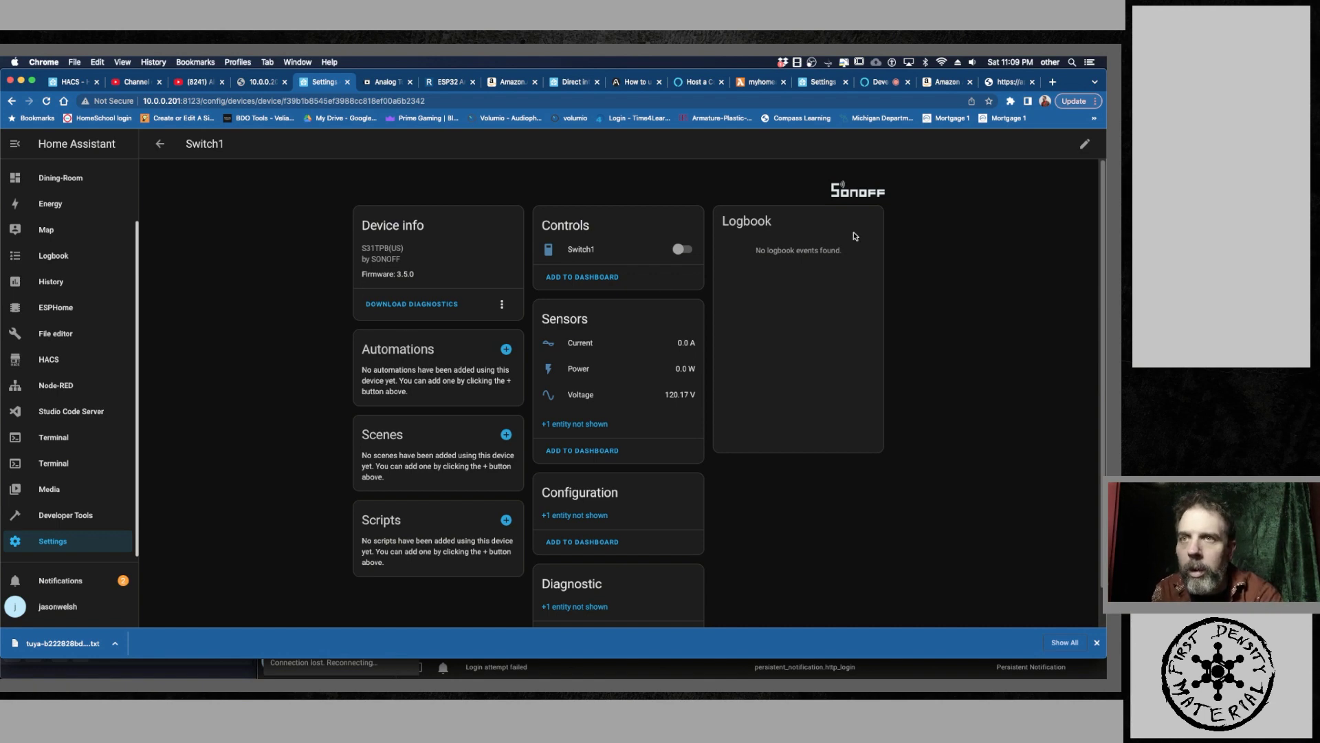
Switch the Switch1 plug on and off several times to test it.
left_click(685, 253)
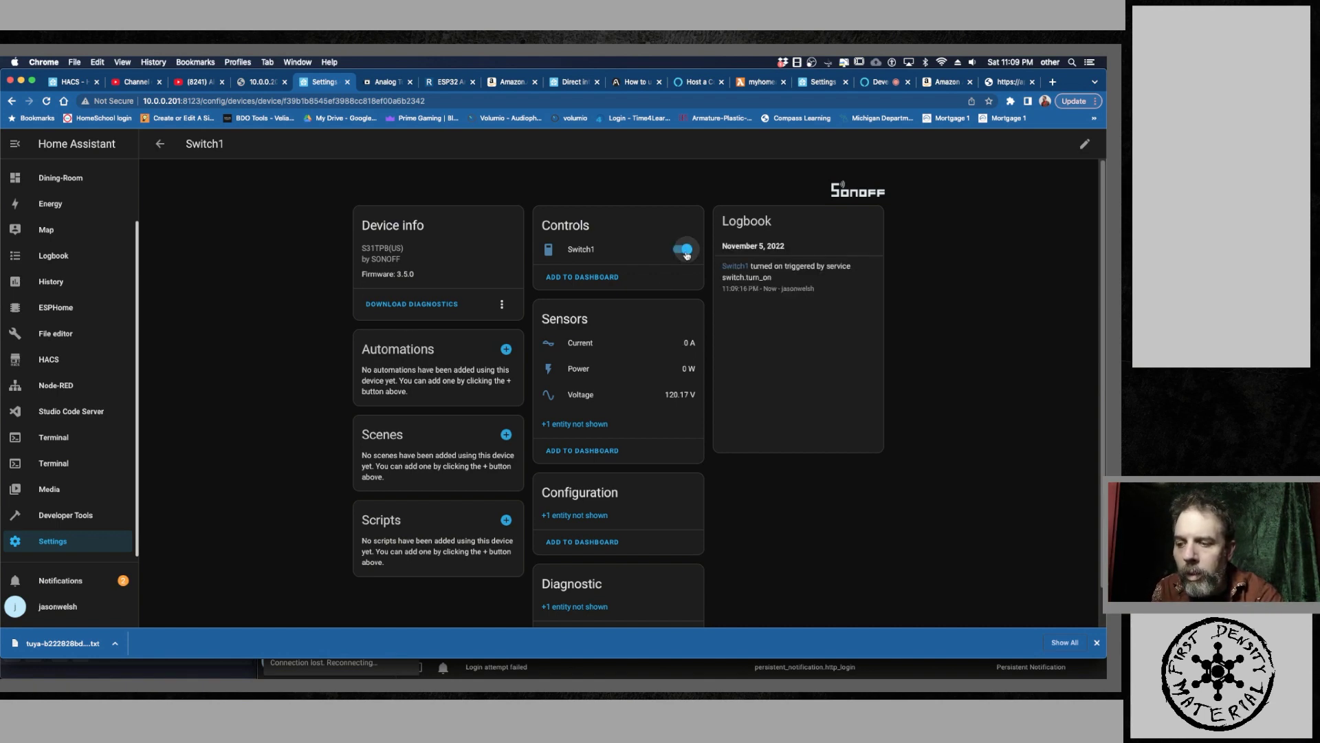
left_click(686, 251)
left_click(685, 251)
left_click(686, 251)
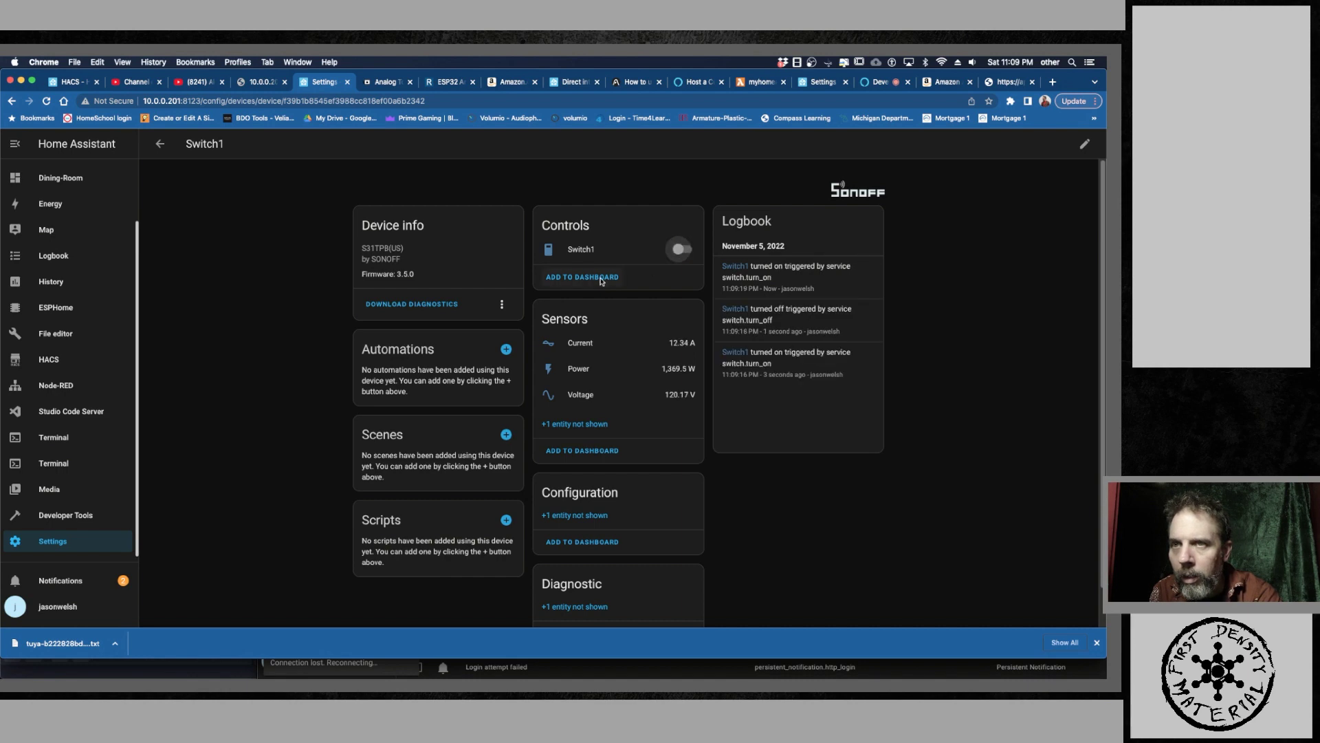
Open the Switch2 device page and toggle that plug repeatedly, leaving it on.
left_click(160, 144)
left_click(206, 264)
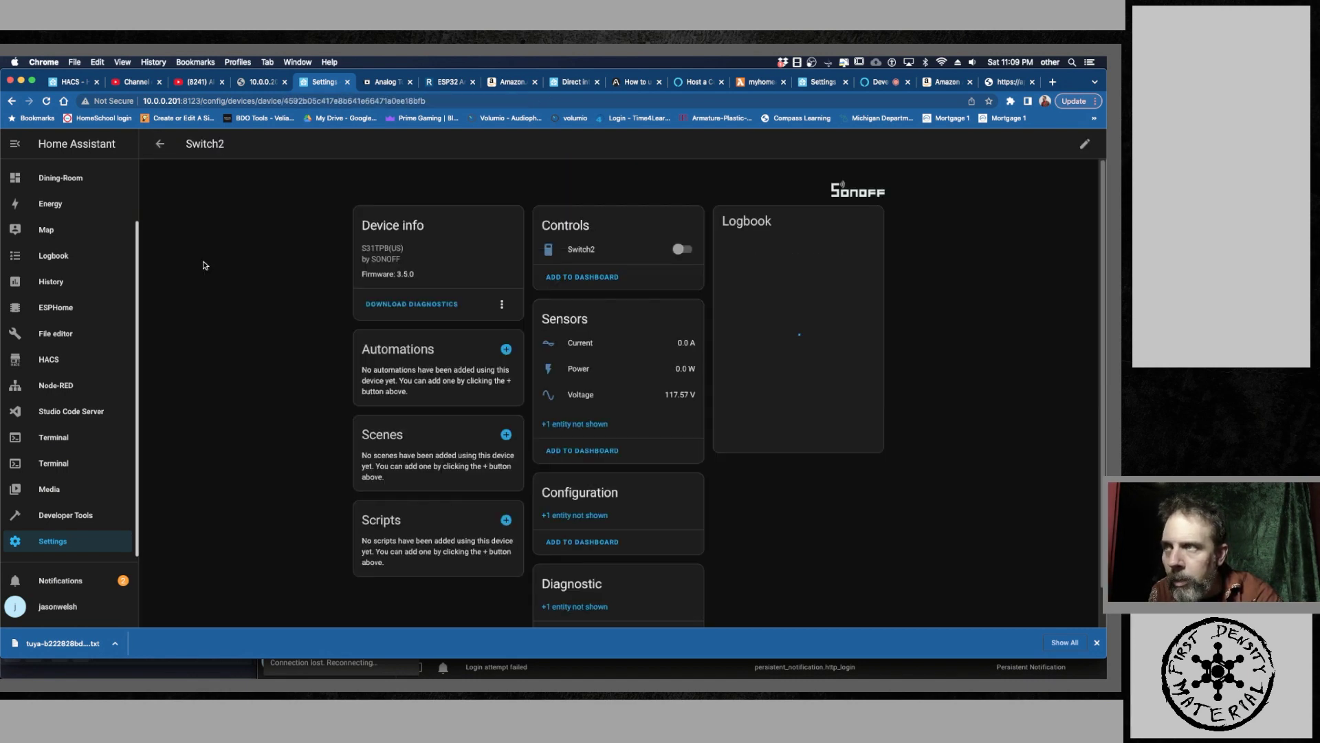
left_click(681, 250)
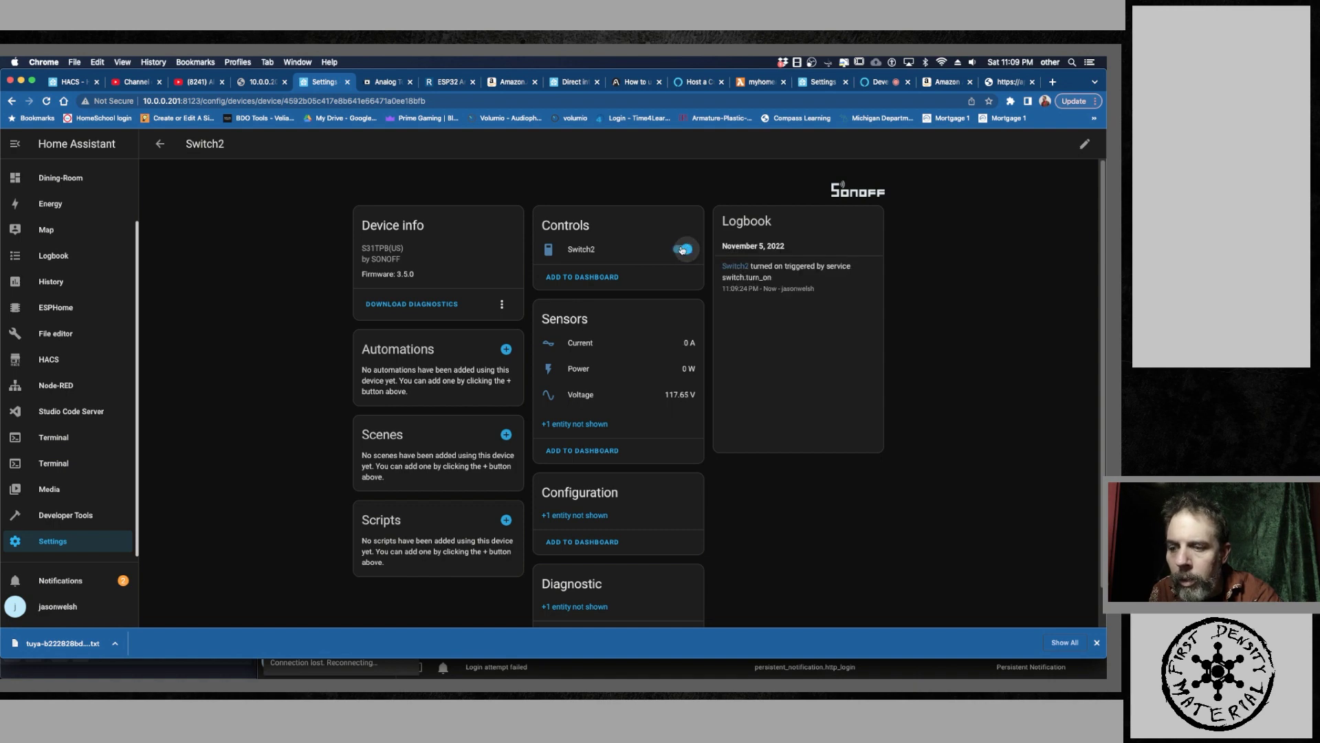
left_click(682, 249)
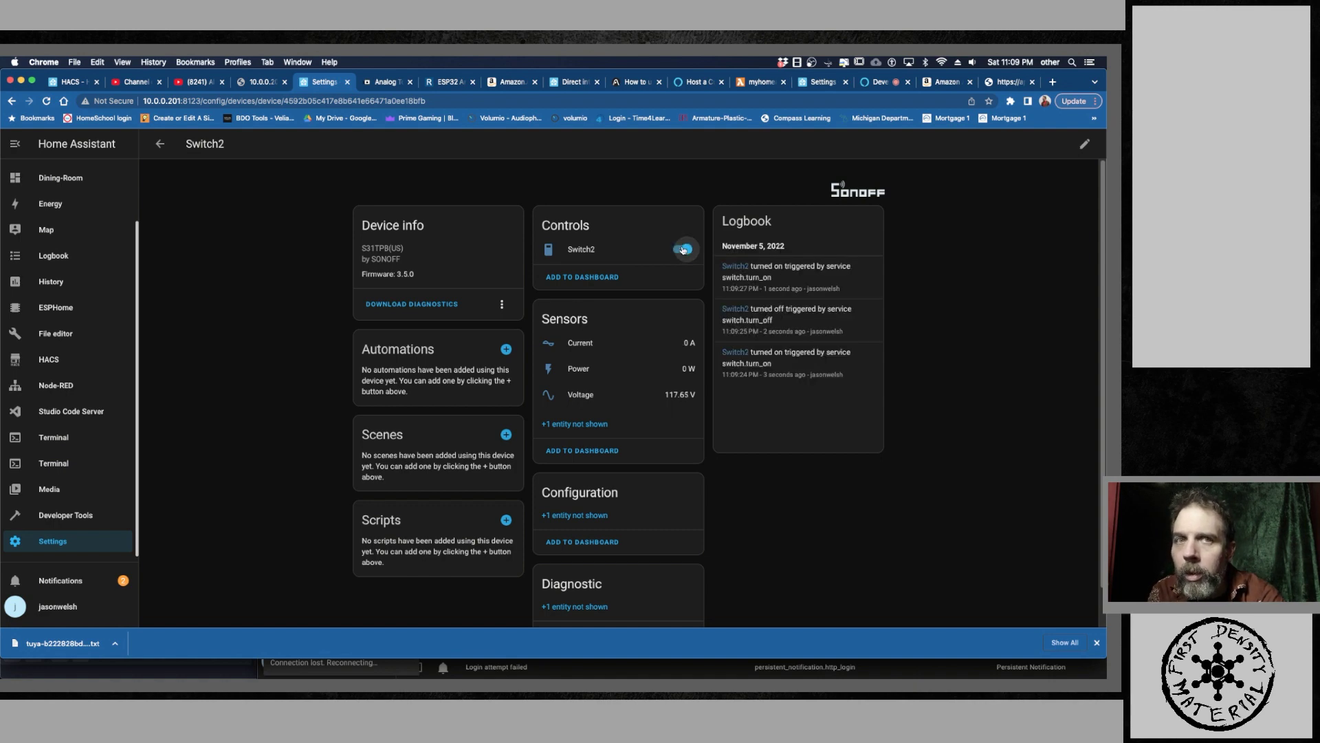
left_click(683, 249)
left_click(683, 249)
left_click(683, 249)
left_click(683, 249)
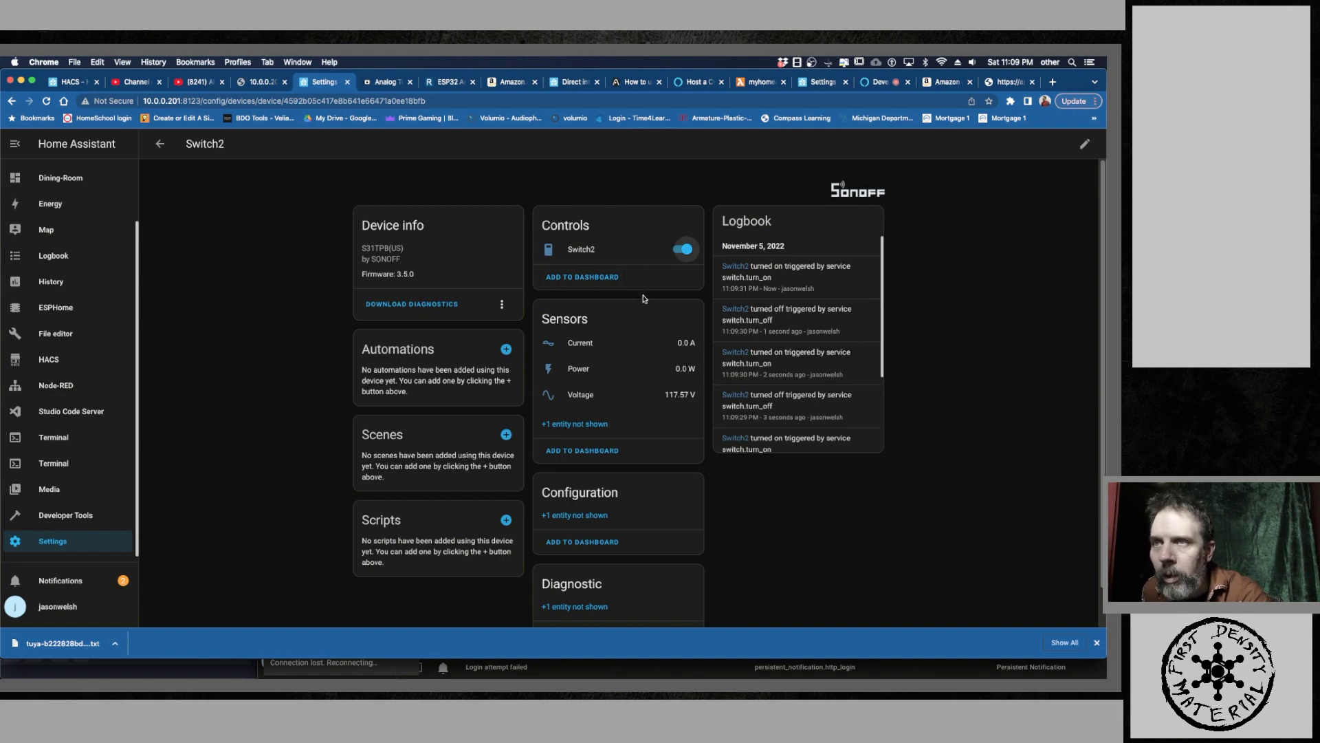
Start adding Switch2's sensors to the Dexter-Room dashboard and continue to the suggested card.
left_click(580, 452)
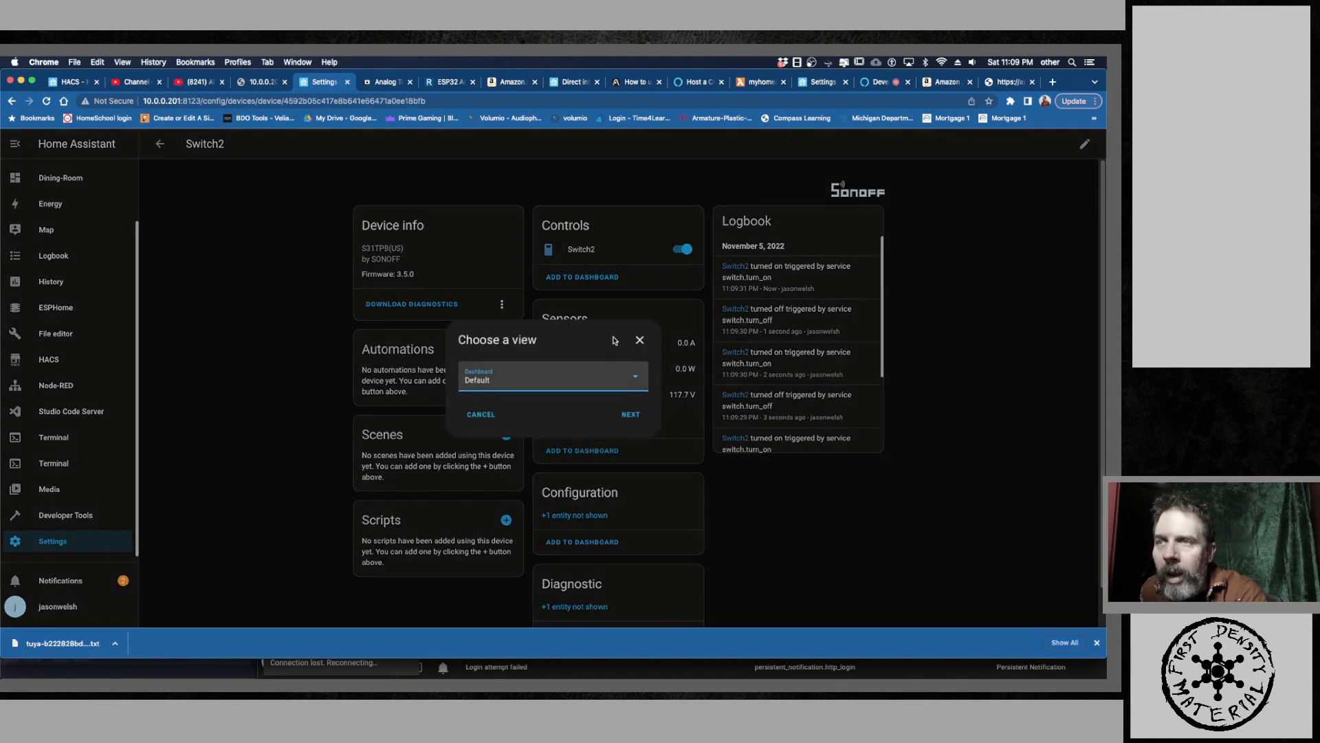
left_click(529, 386)
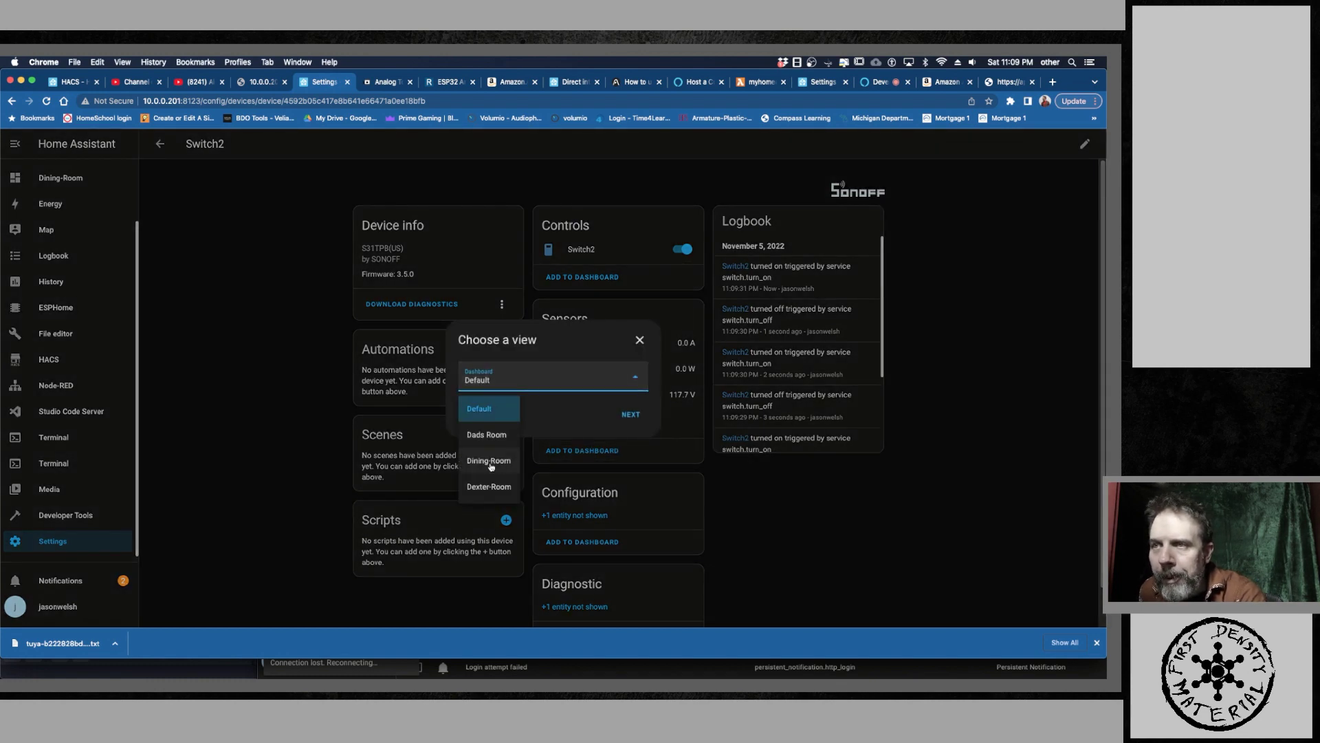
left_click(494, 487)
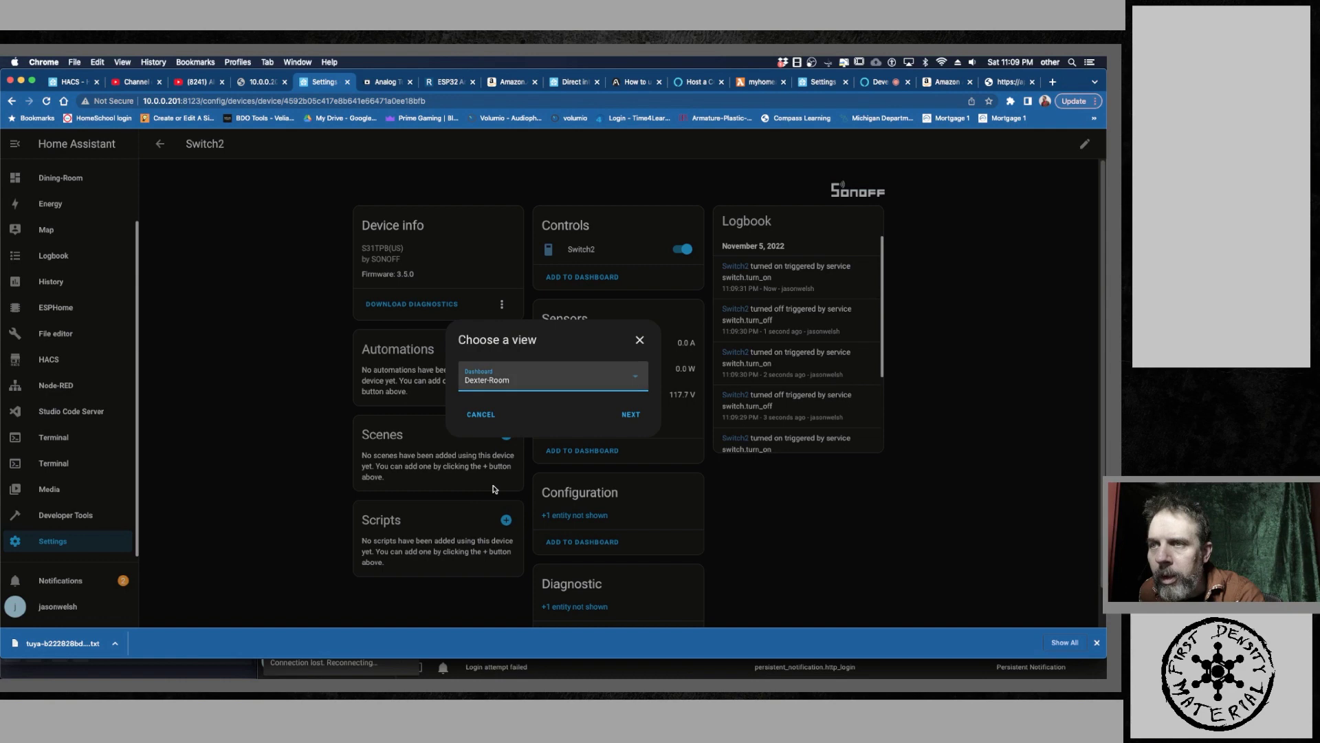
left_click(639, 417)
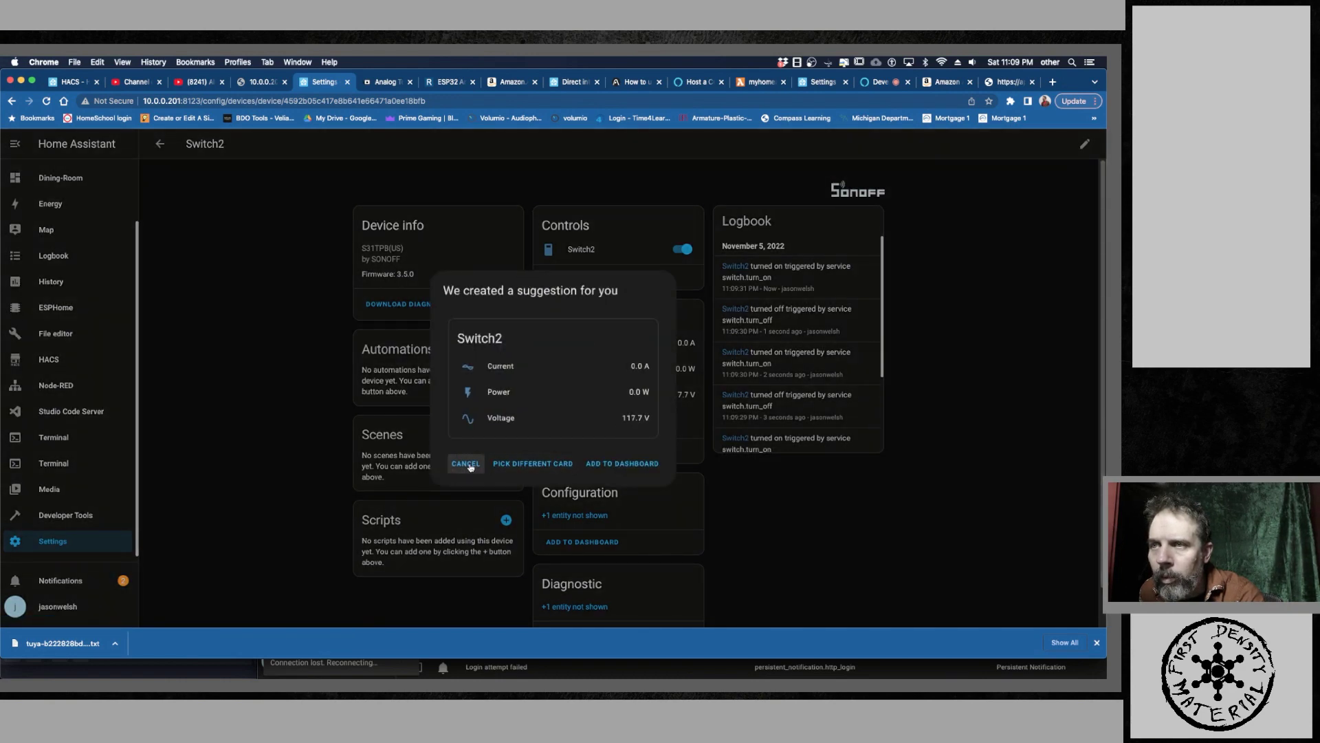
Pick a different card and browse through the list of card types.
left_click(522, 464)
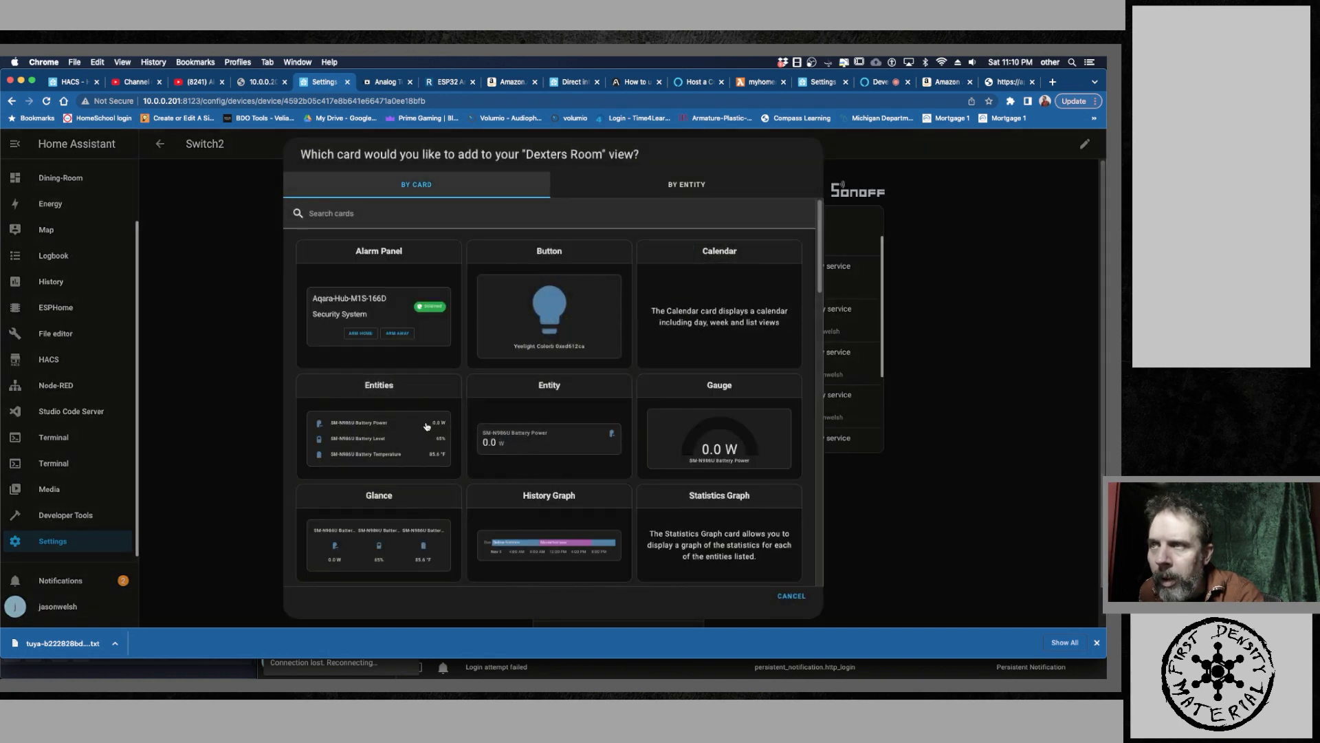
scroll(426, 425, "down", 1)
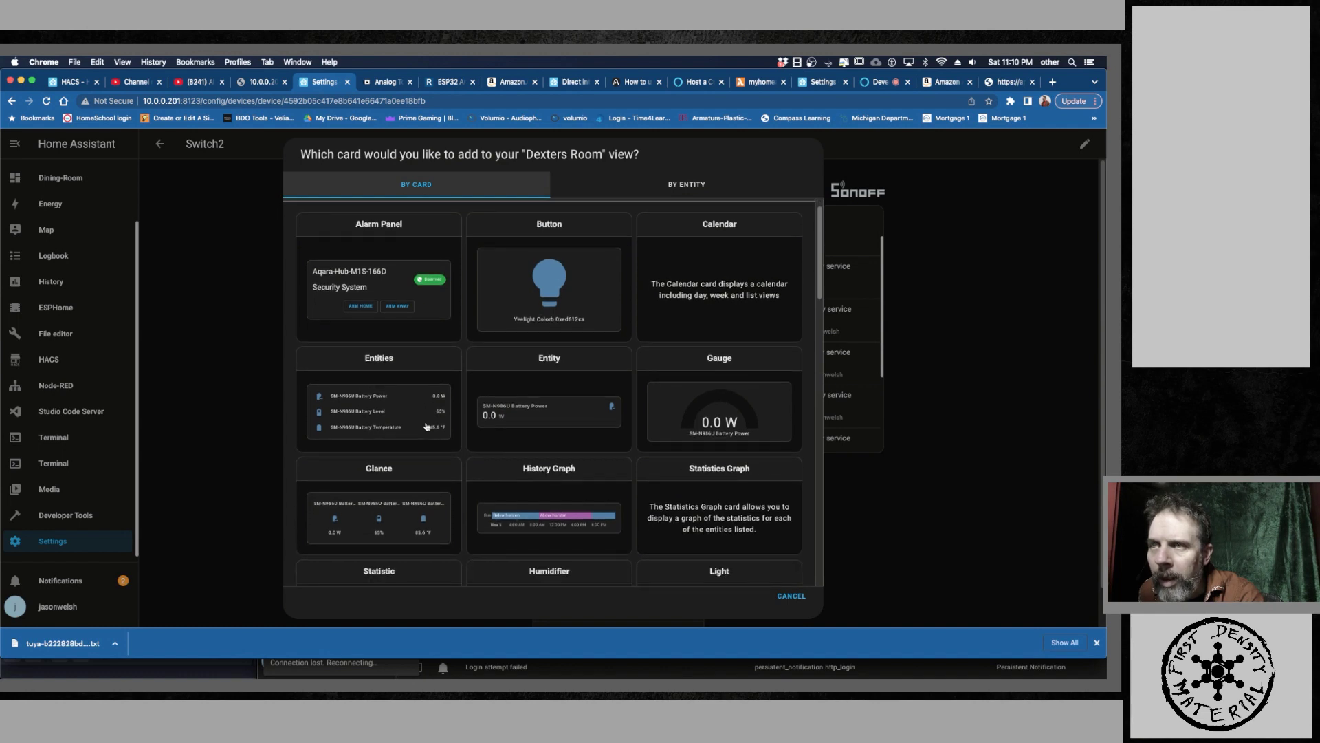
scroll(426, 426, "down", 5)
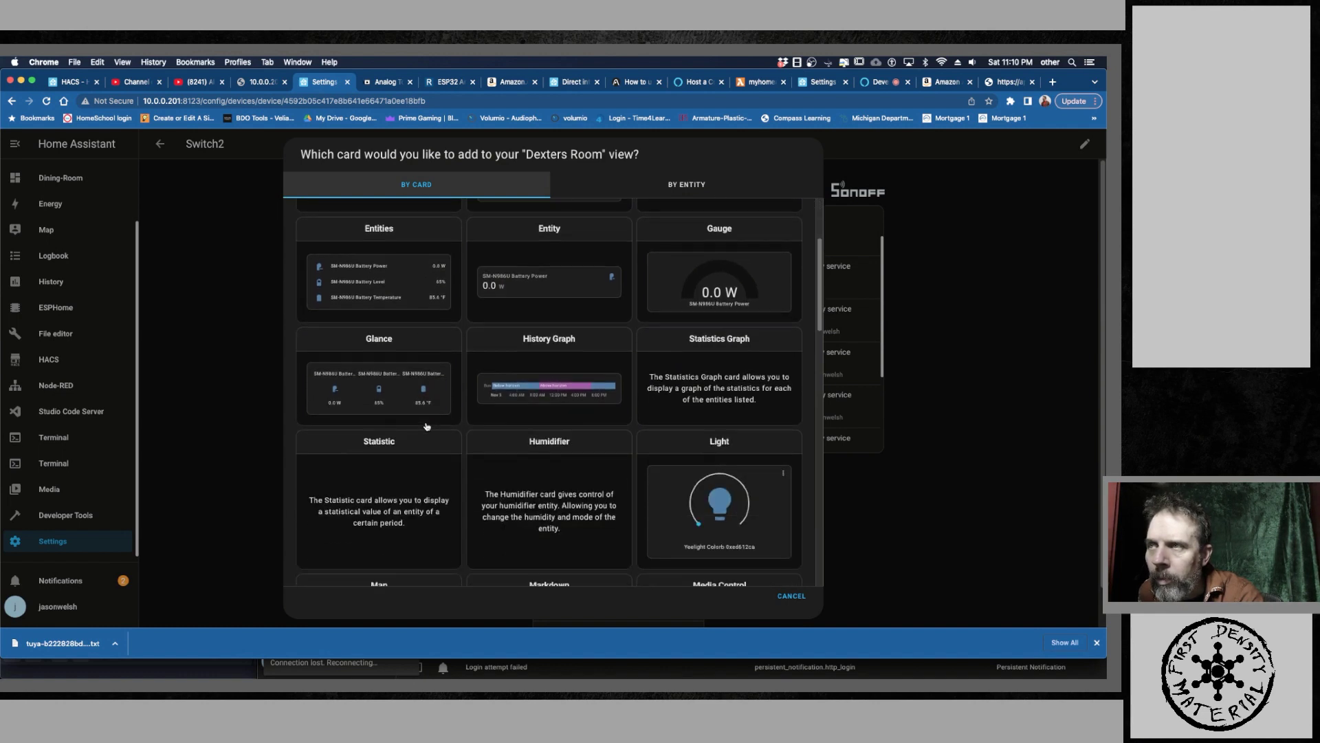
scroll(427, 426, "up", 6)
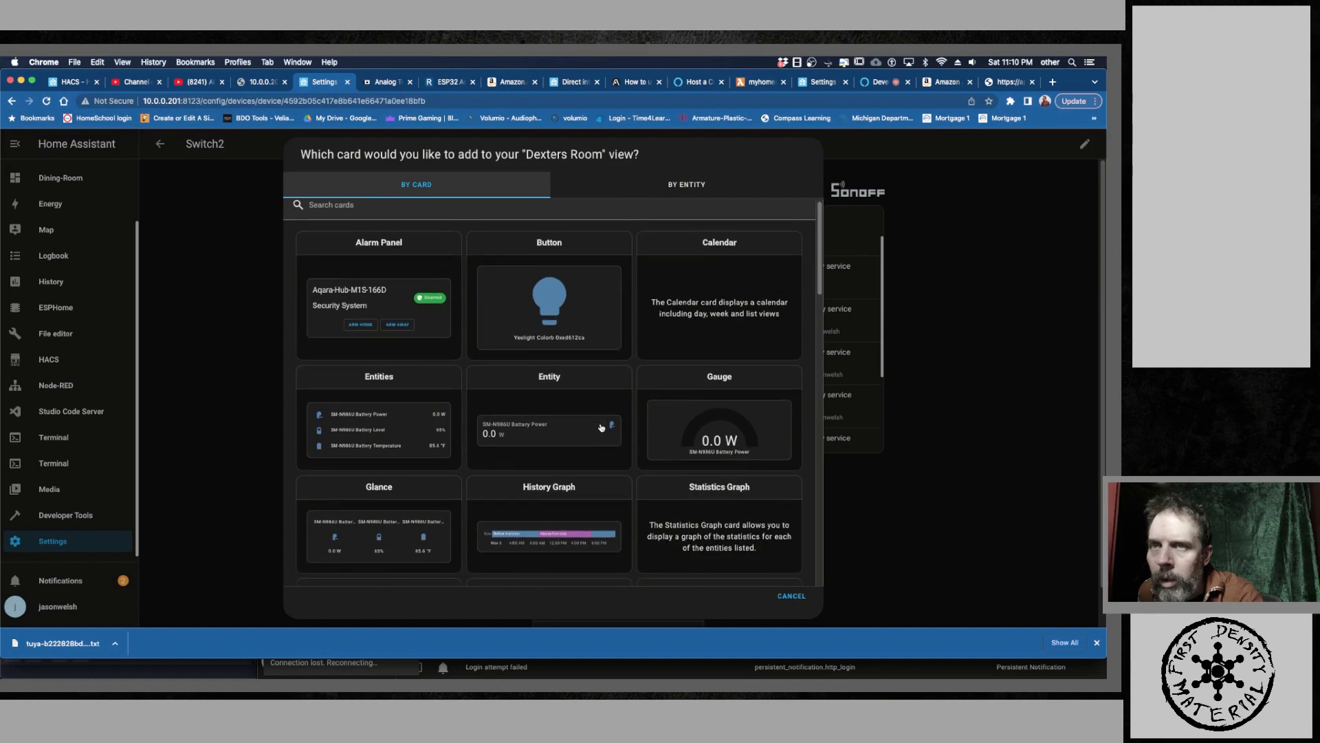
scroll(600, 427, "down", 5)
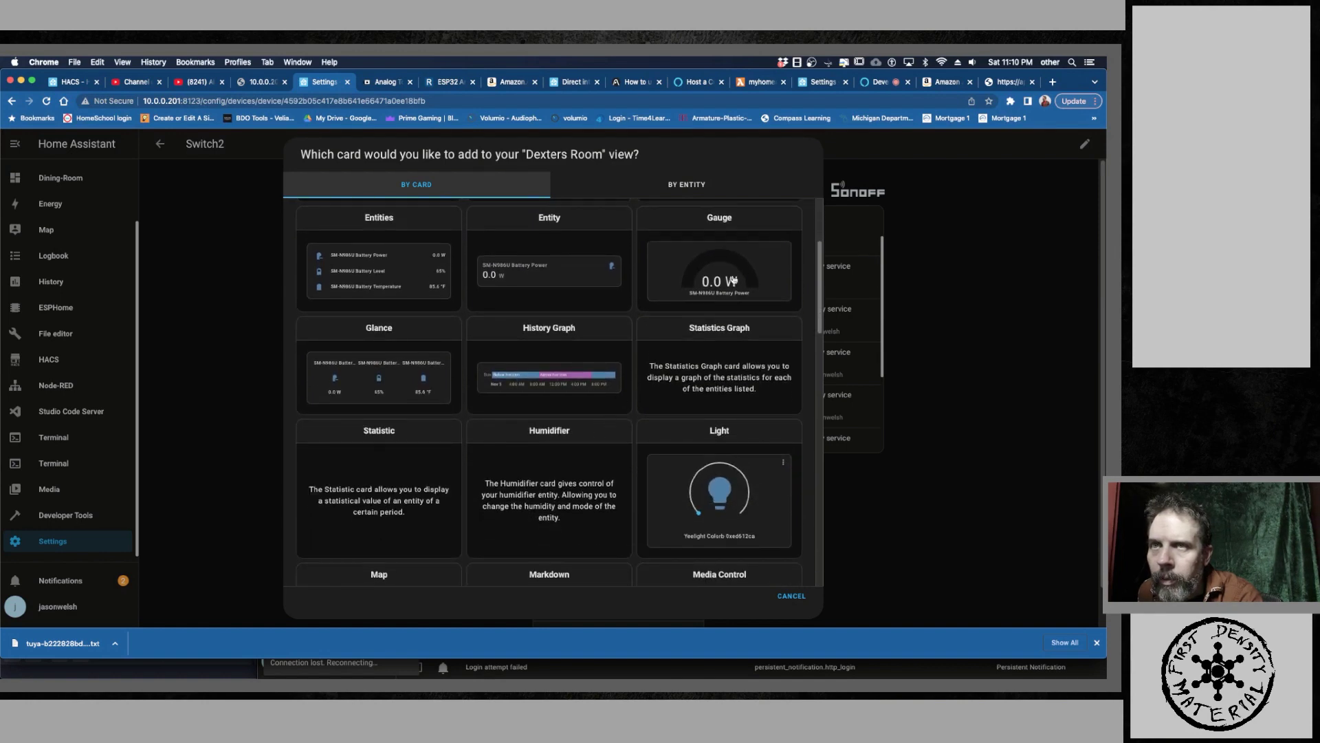
scroll(733, 282, "down", 6)
scroll(733, 281, "down", 13)
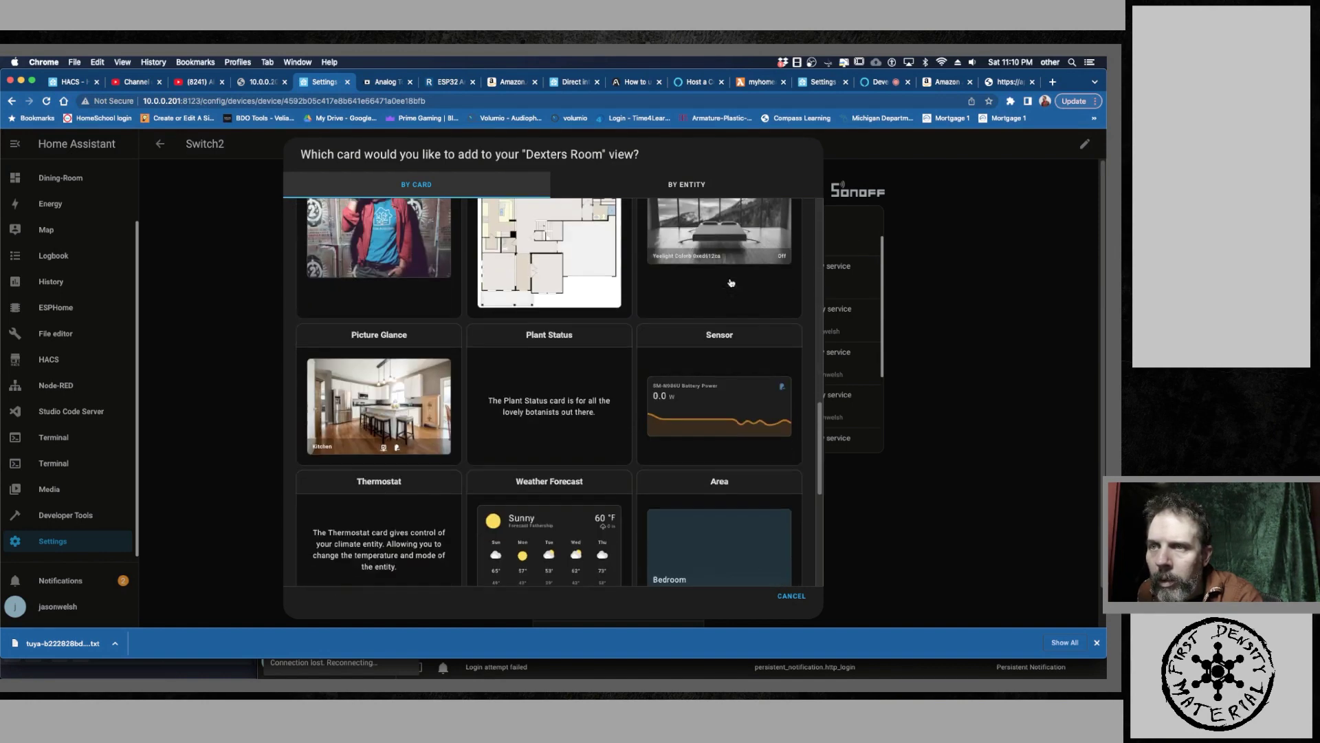
scroll(731, 282, "down", 4)
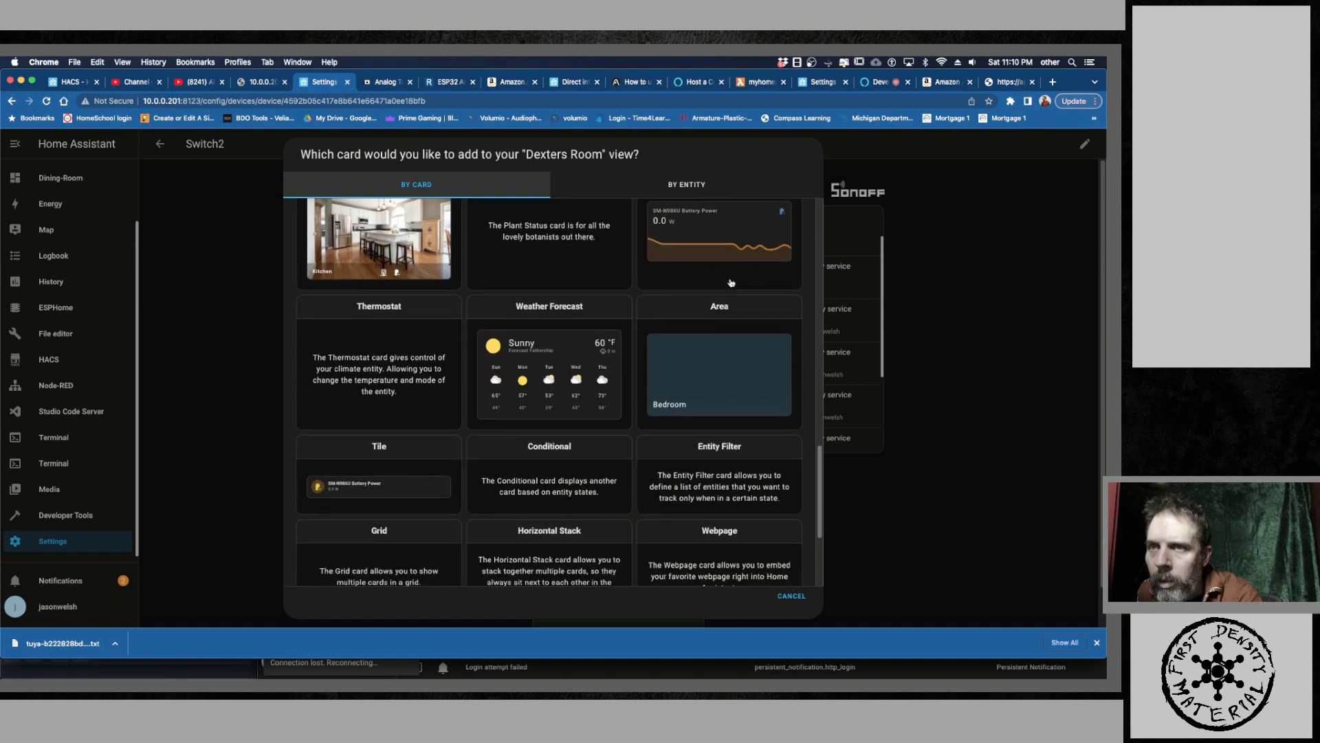
scroll(731, 282, "down", 5)
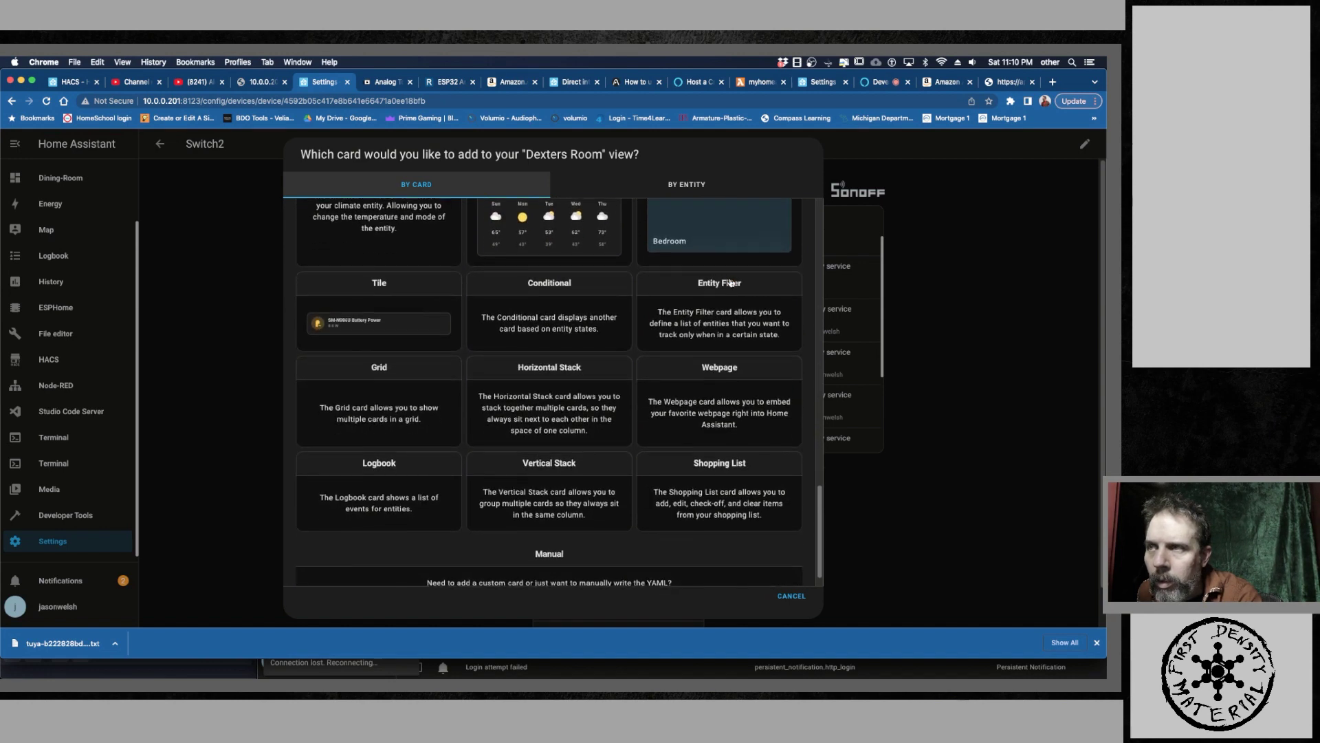
scroll(731, 284, "up", 7)
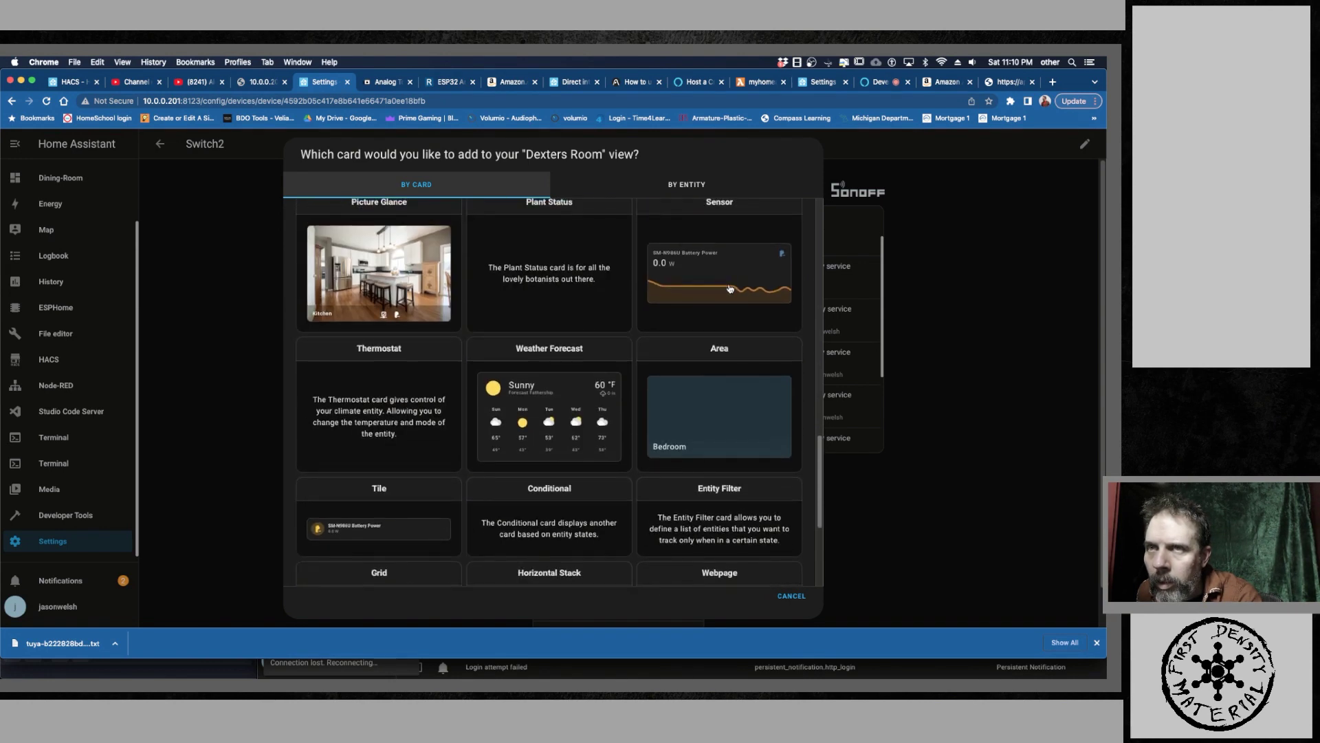
scroll(731, 289, "up", 3)
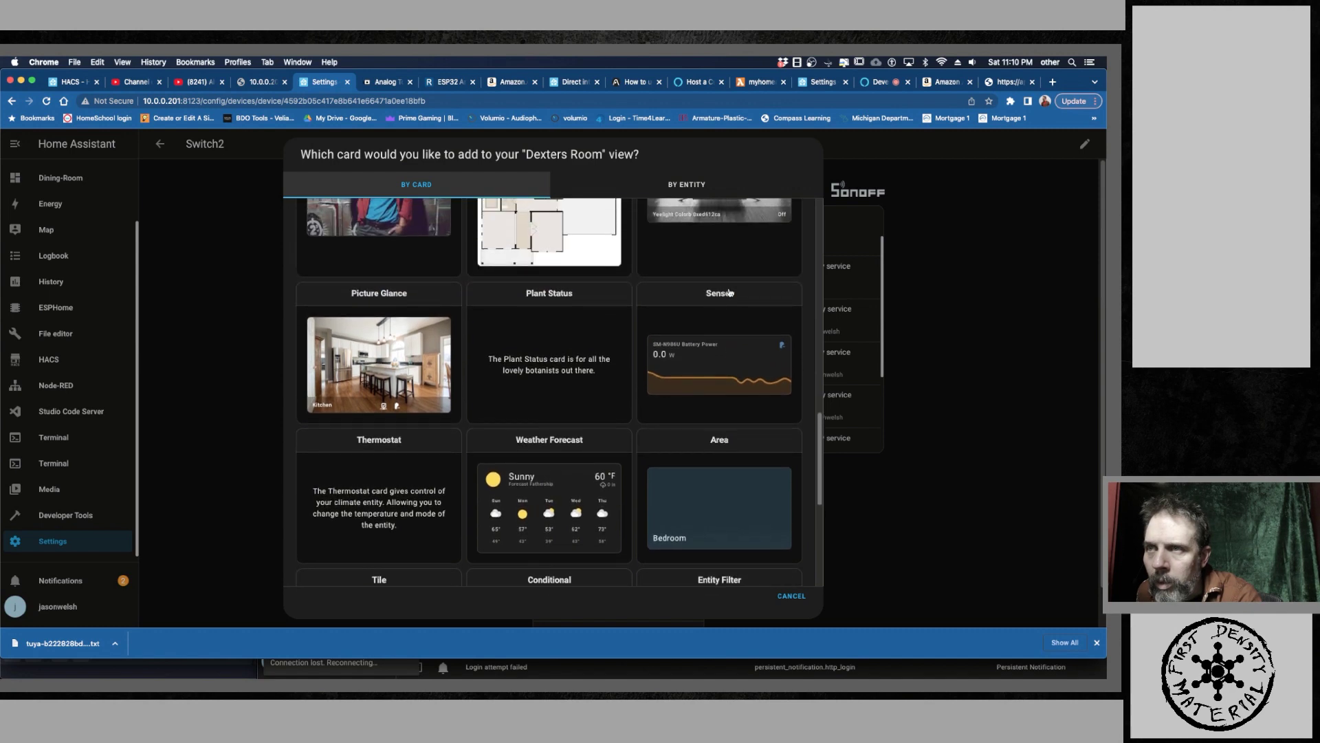
scroll(729, 295, "down", 2)
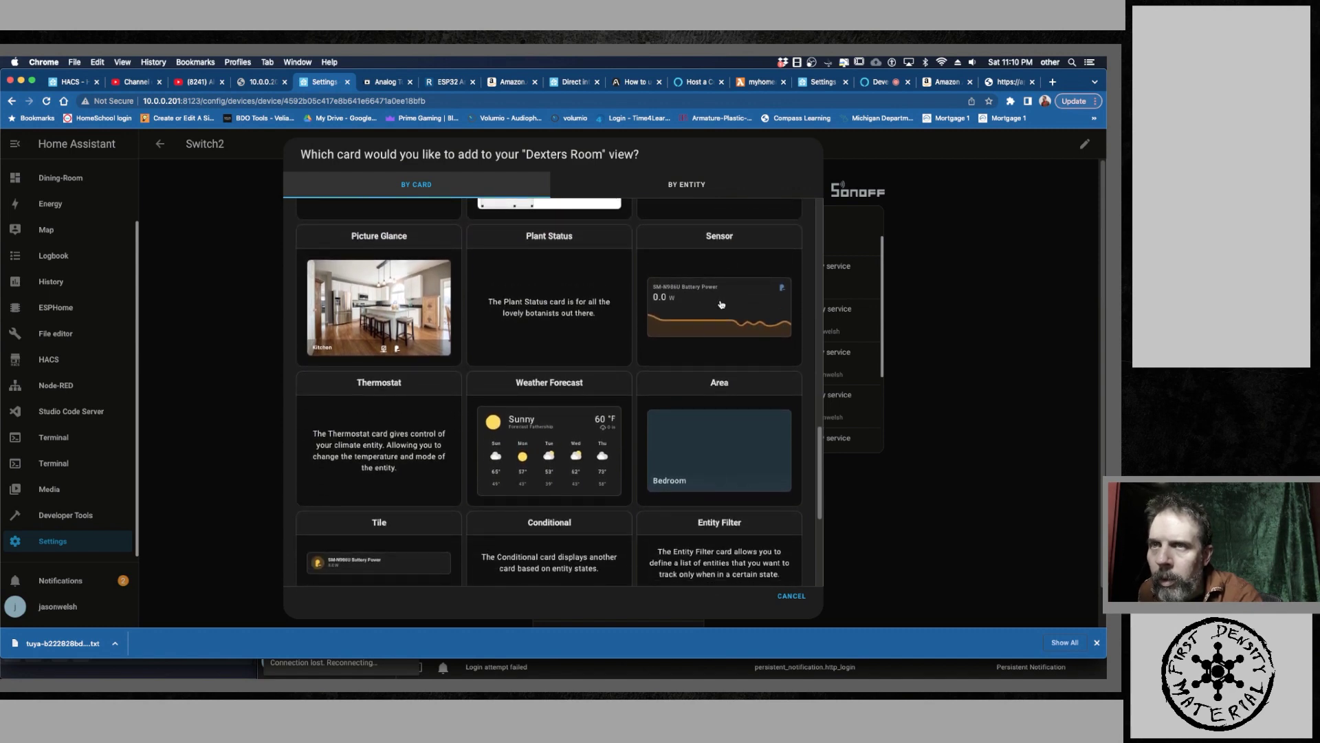
Choose the Sensor card and name it 'Dexter Heater'.
left_click(722, 304)
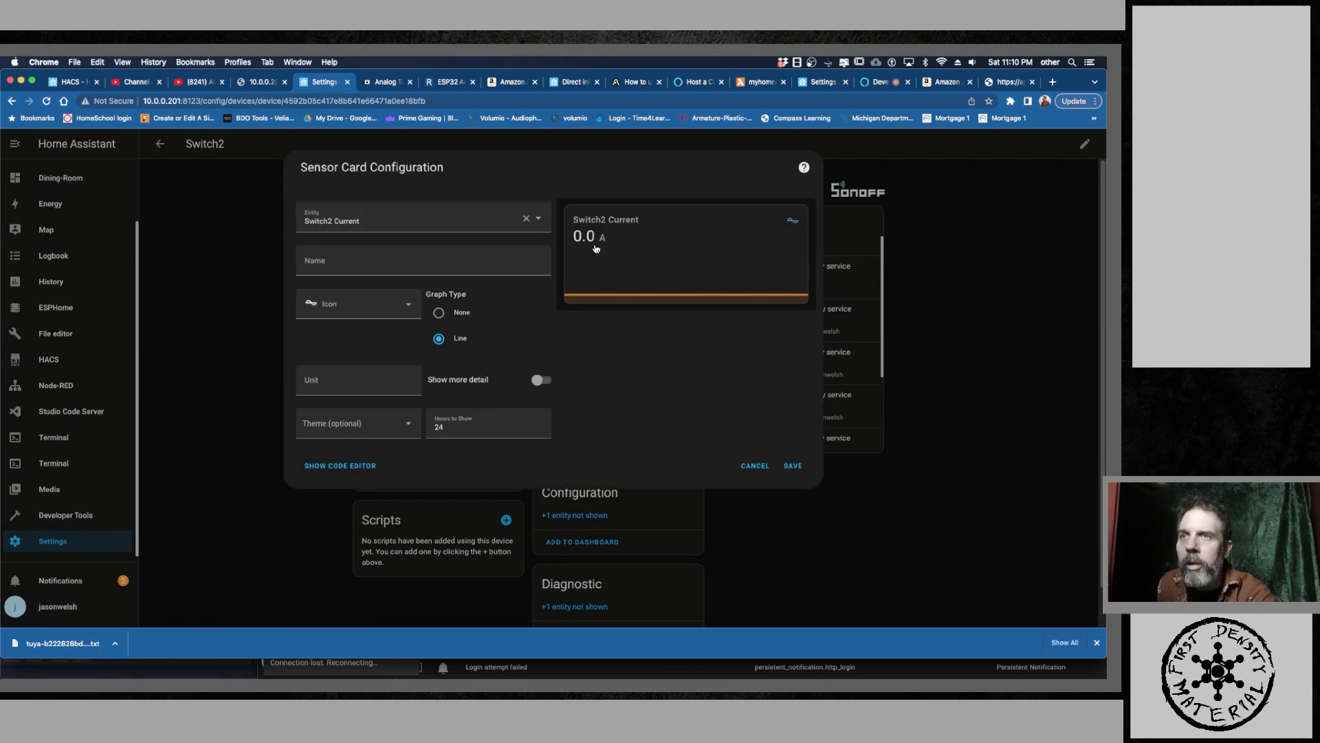
left_click(476, 259)
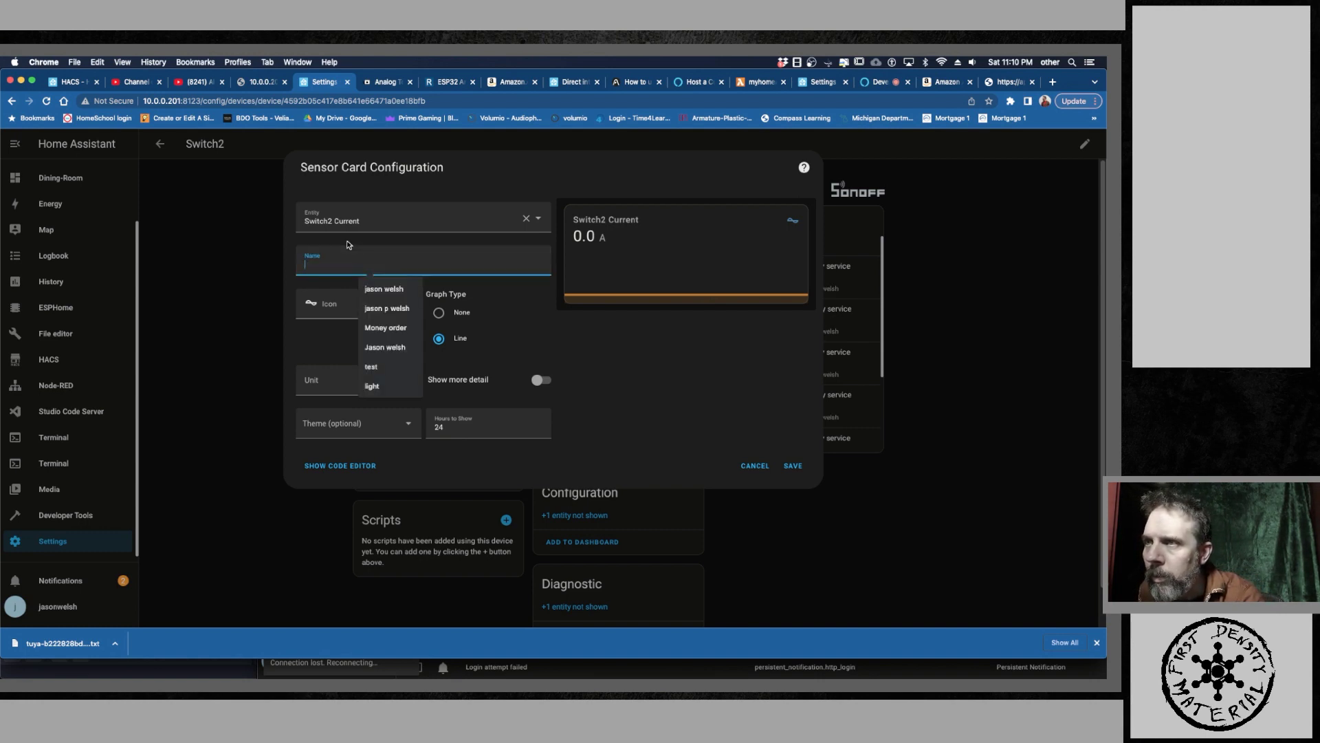
type("Dexte")
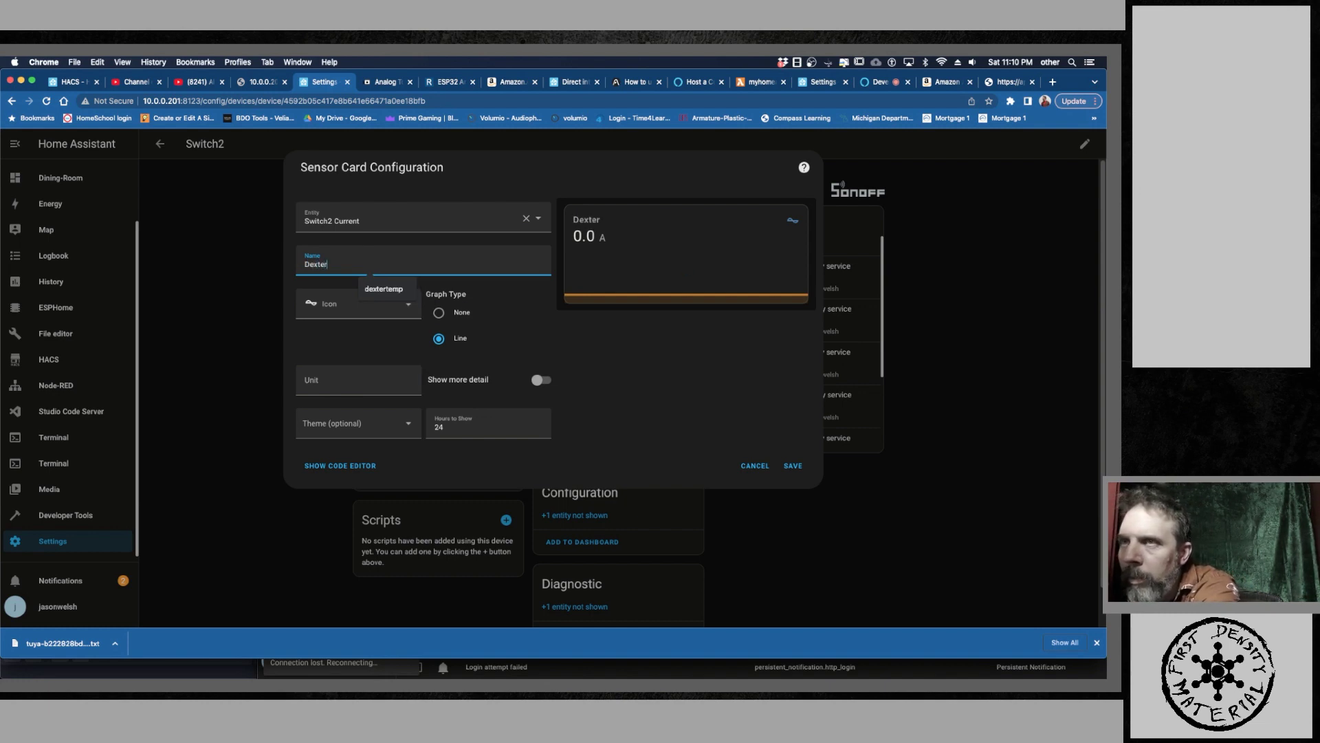
type("r")
key("Escape")
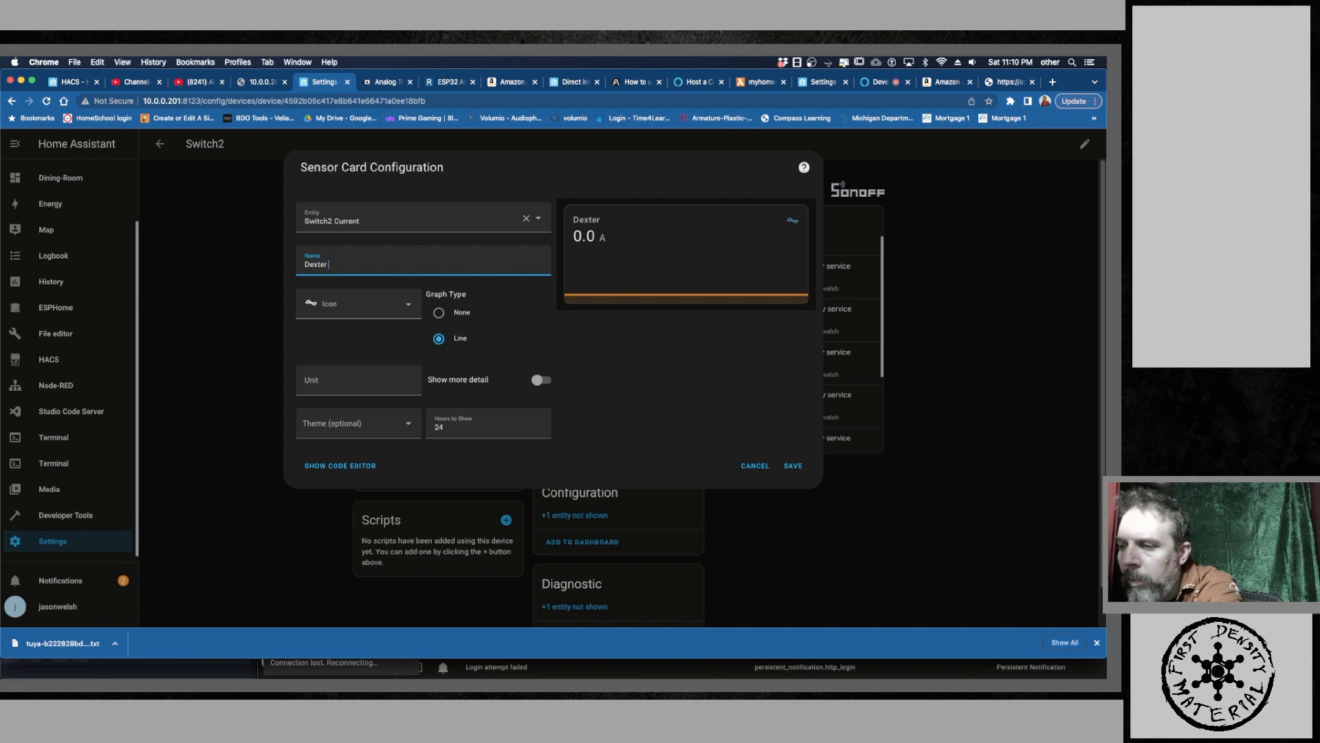
type("heater")
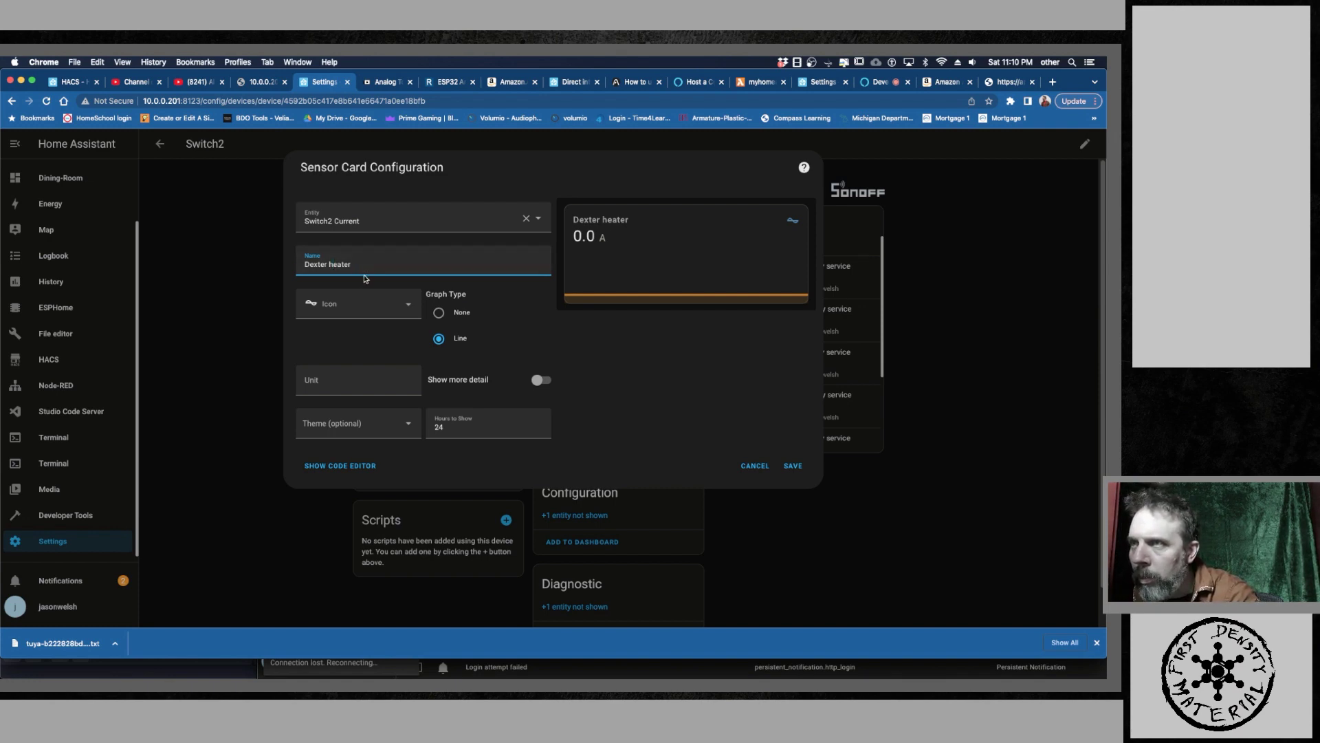
key("BackSpace")
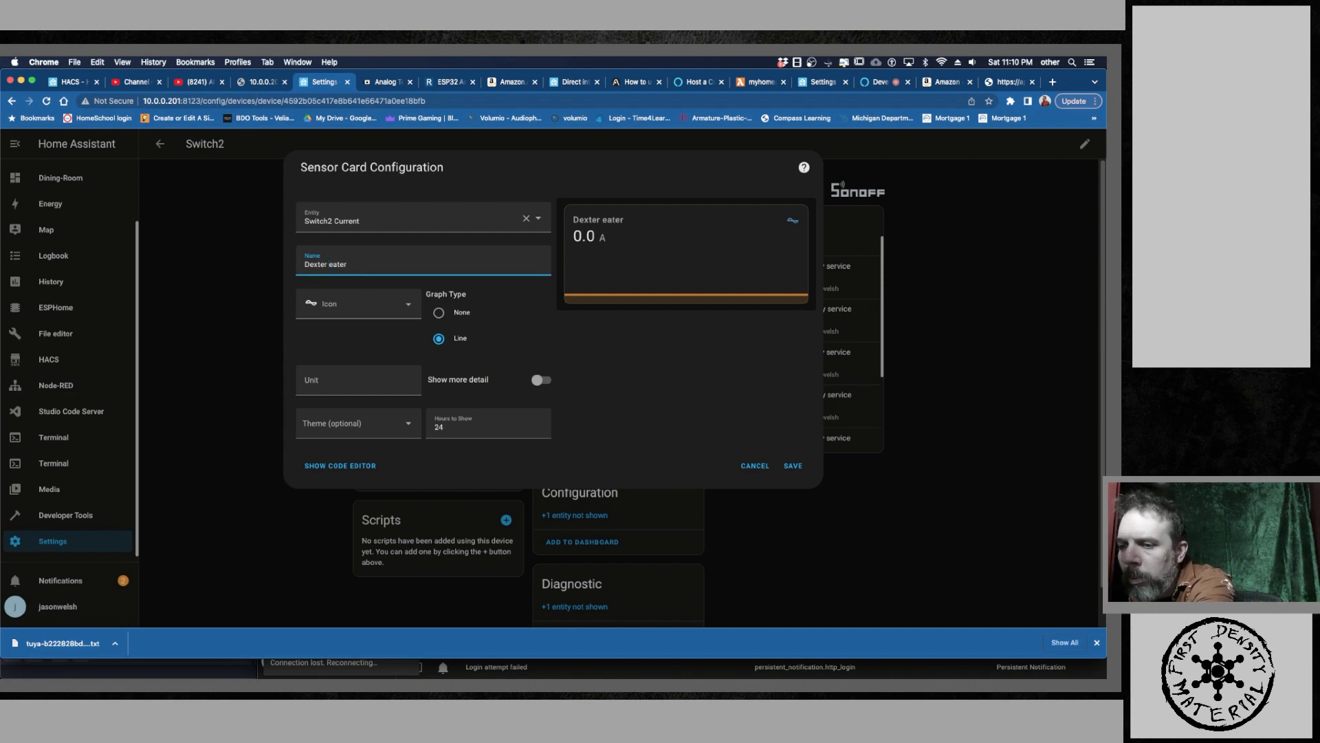
type("H")
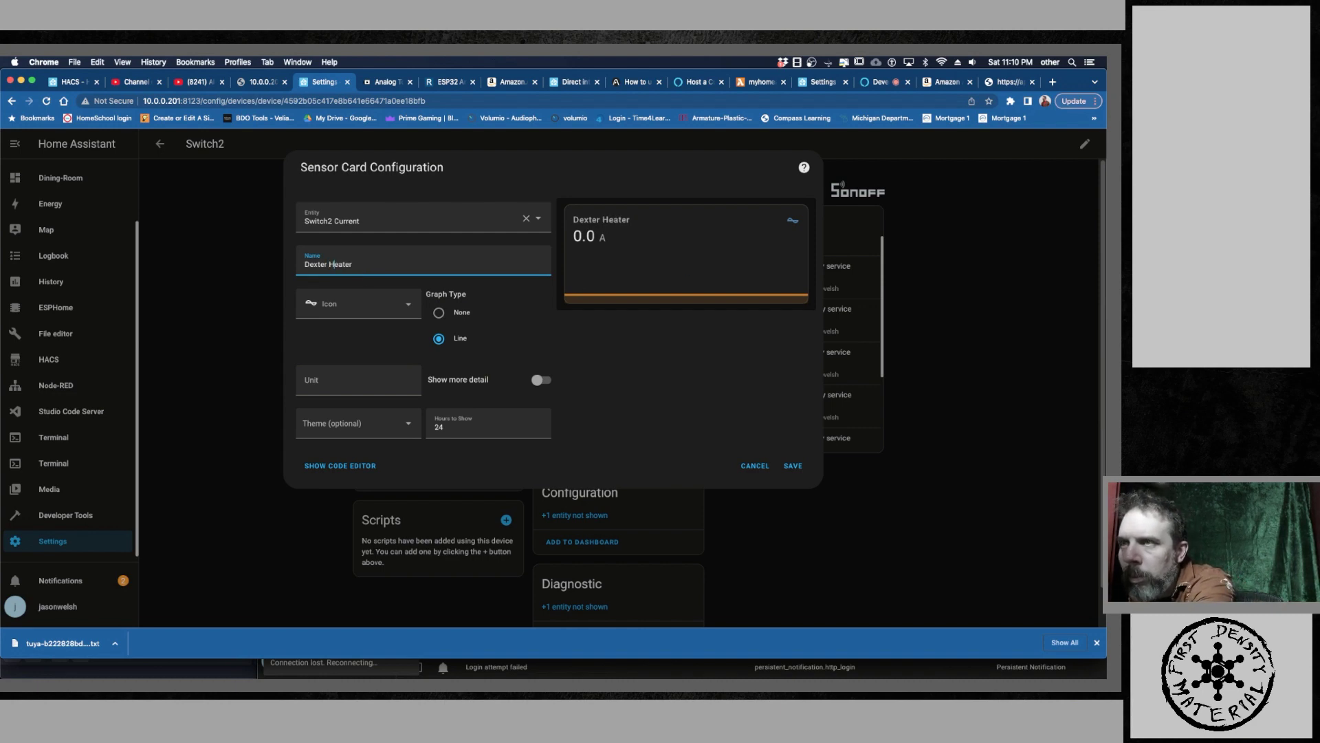
left_click(408, 306)
left_click(517, 324)
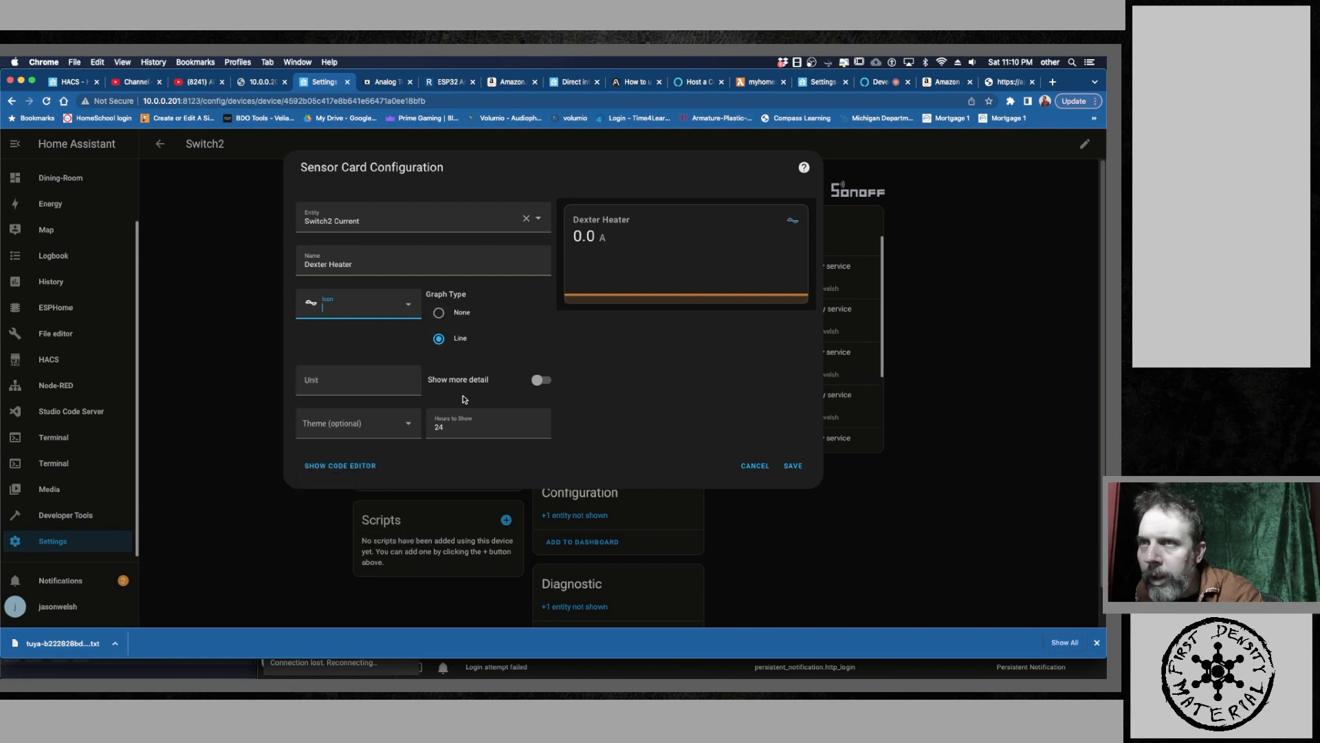
Set the card's unit to Amp, enable Show more detail, and save it.
left_click(393, 388)
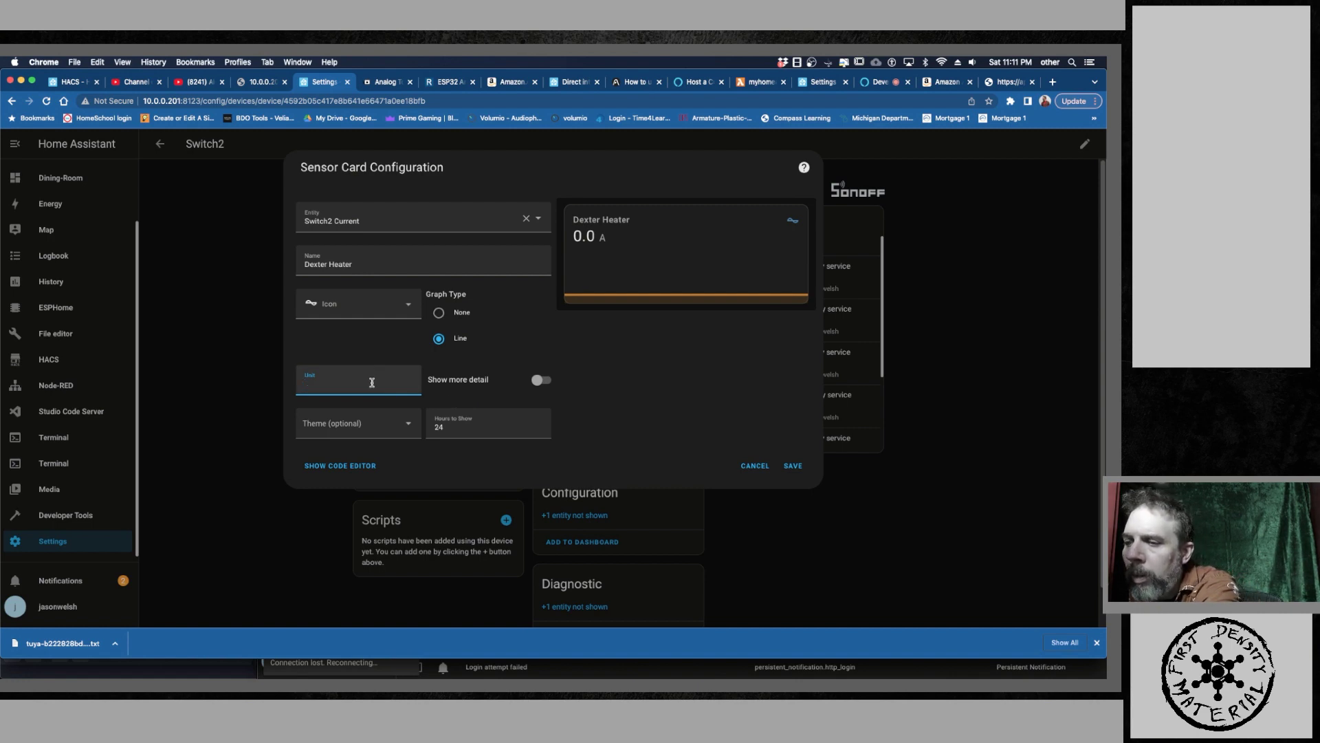
type("Amp")
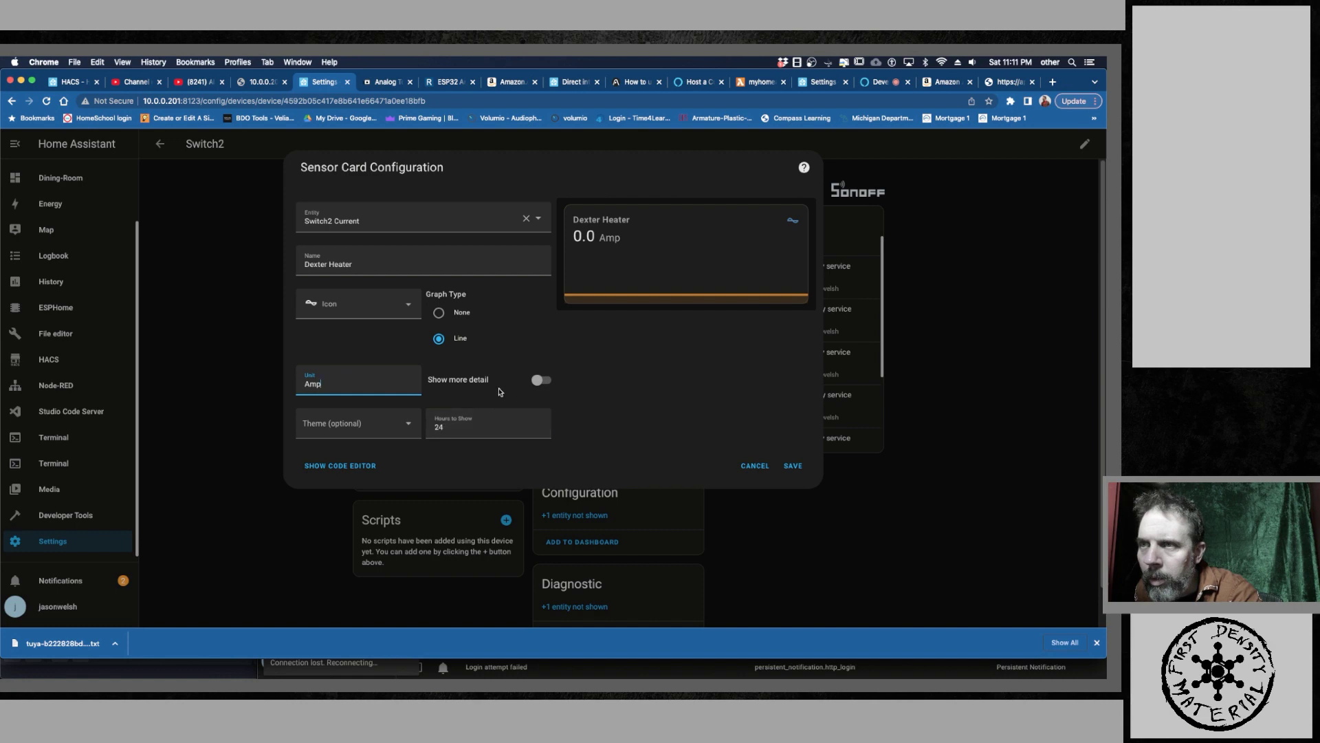
left_click(543, 382)
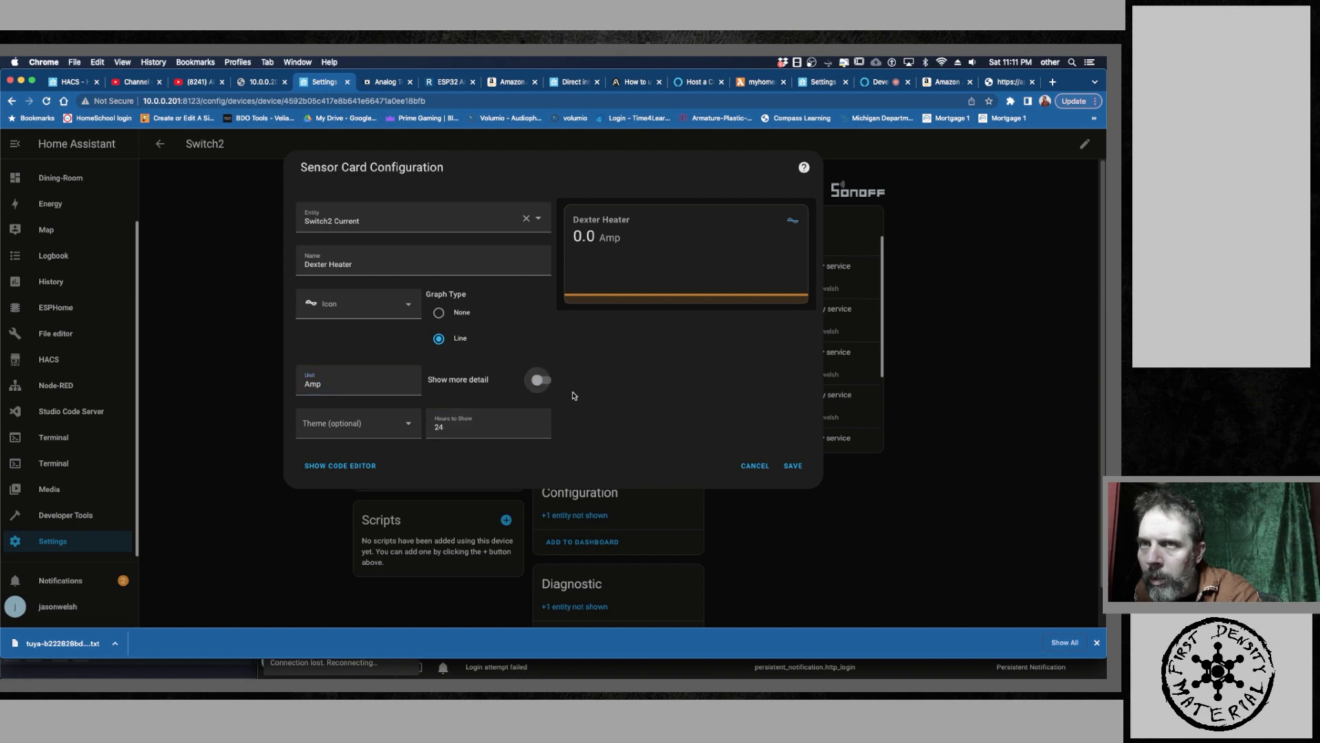
left_click(793, 468)
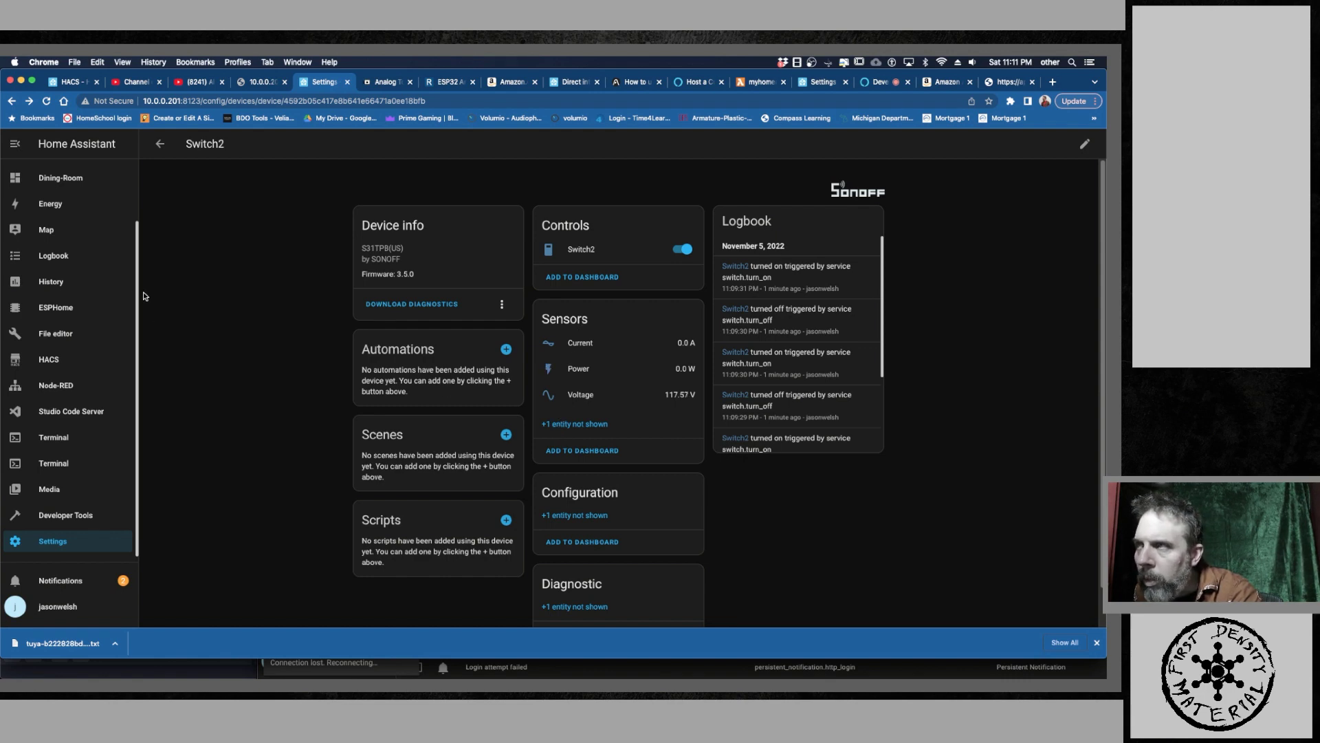
scroll(103, 248, "up", 2)
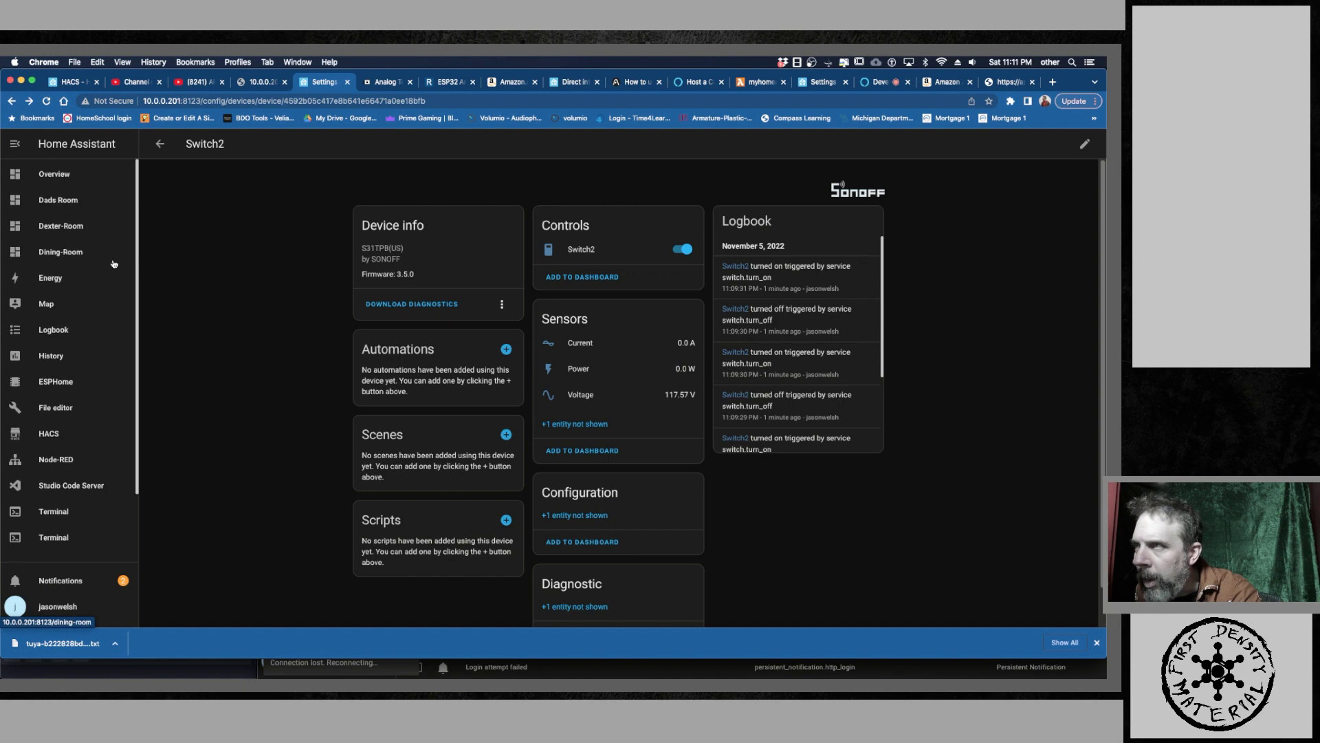
left_click(66, 227)
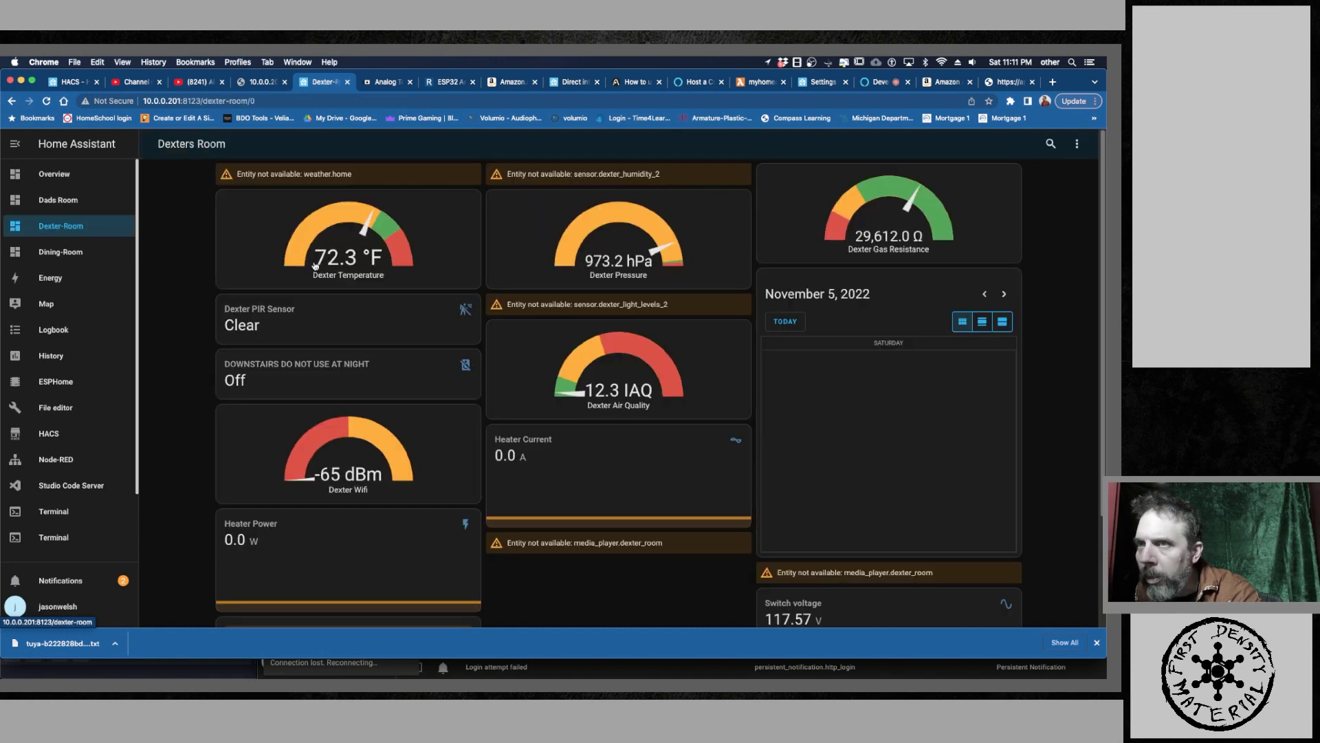
scroll(530, 341, "down", 2)
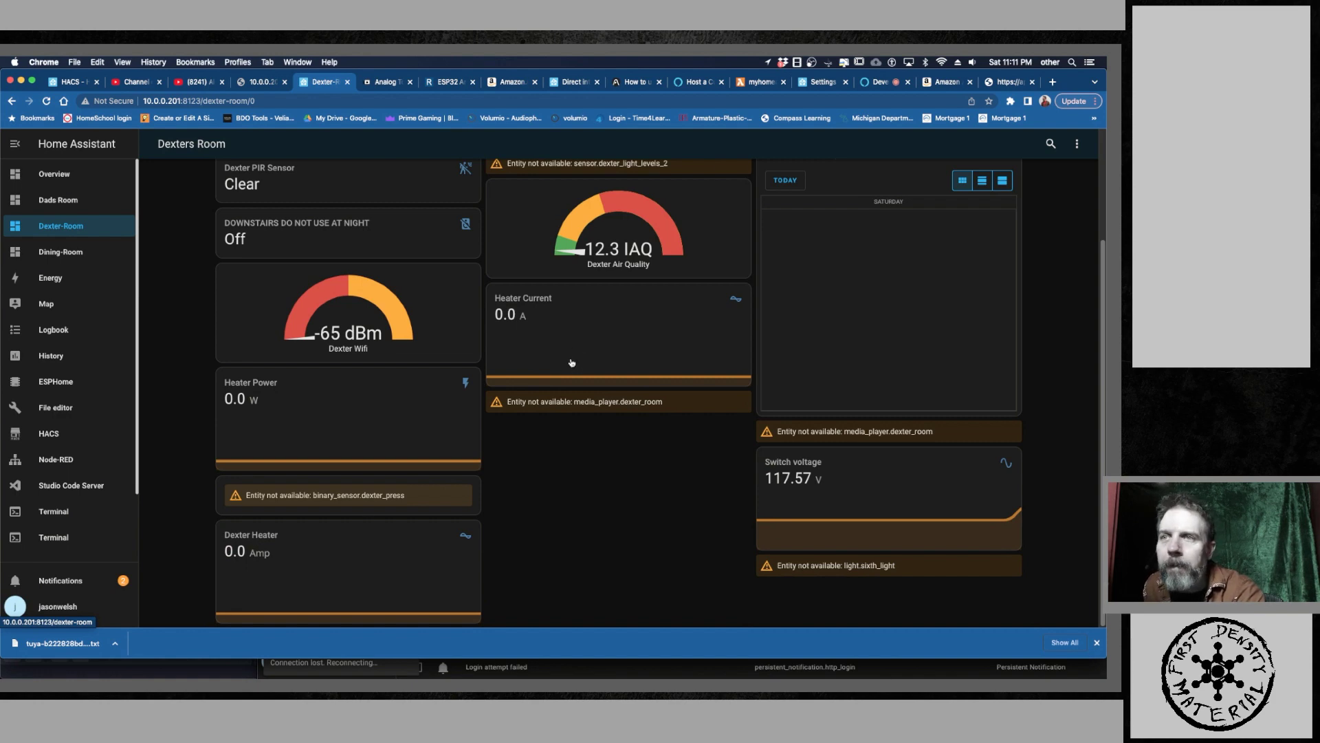
left_click(429, 529)
left_click(690, 500)
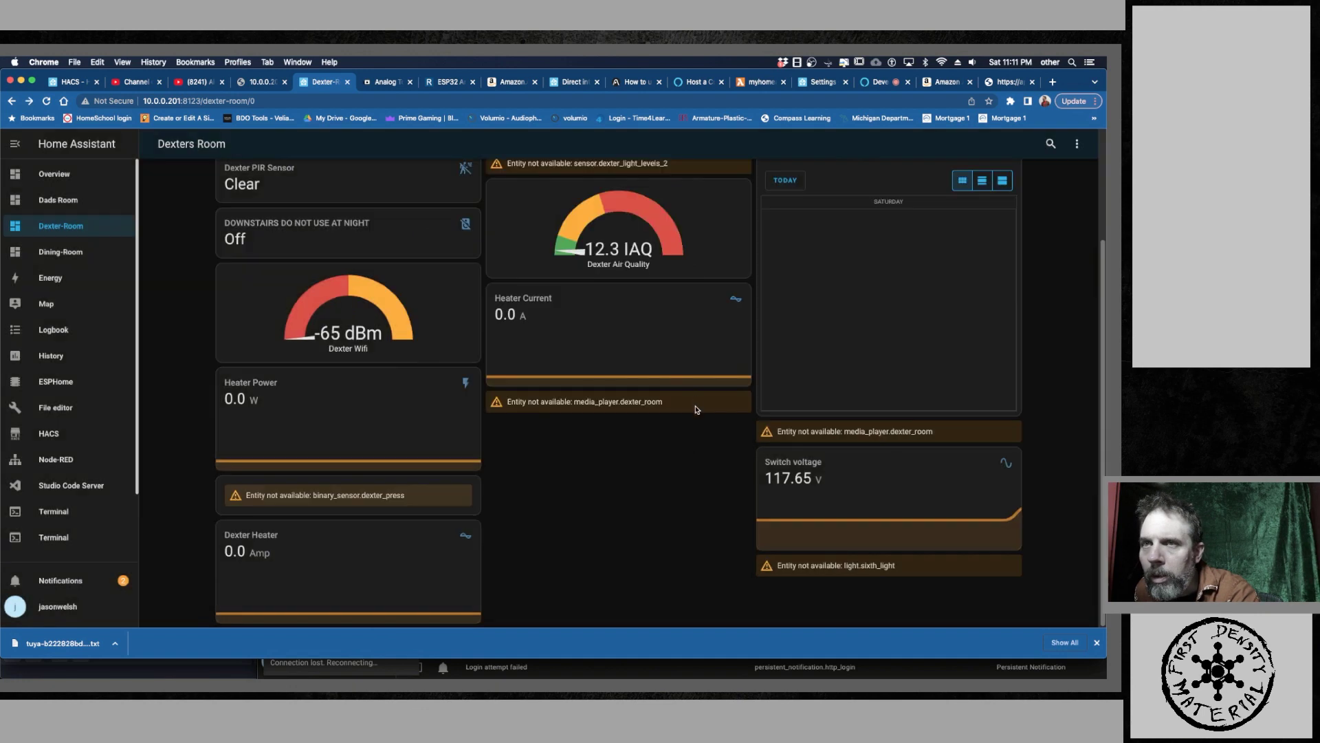
scroll(618, 338, "up", 3)
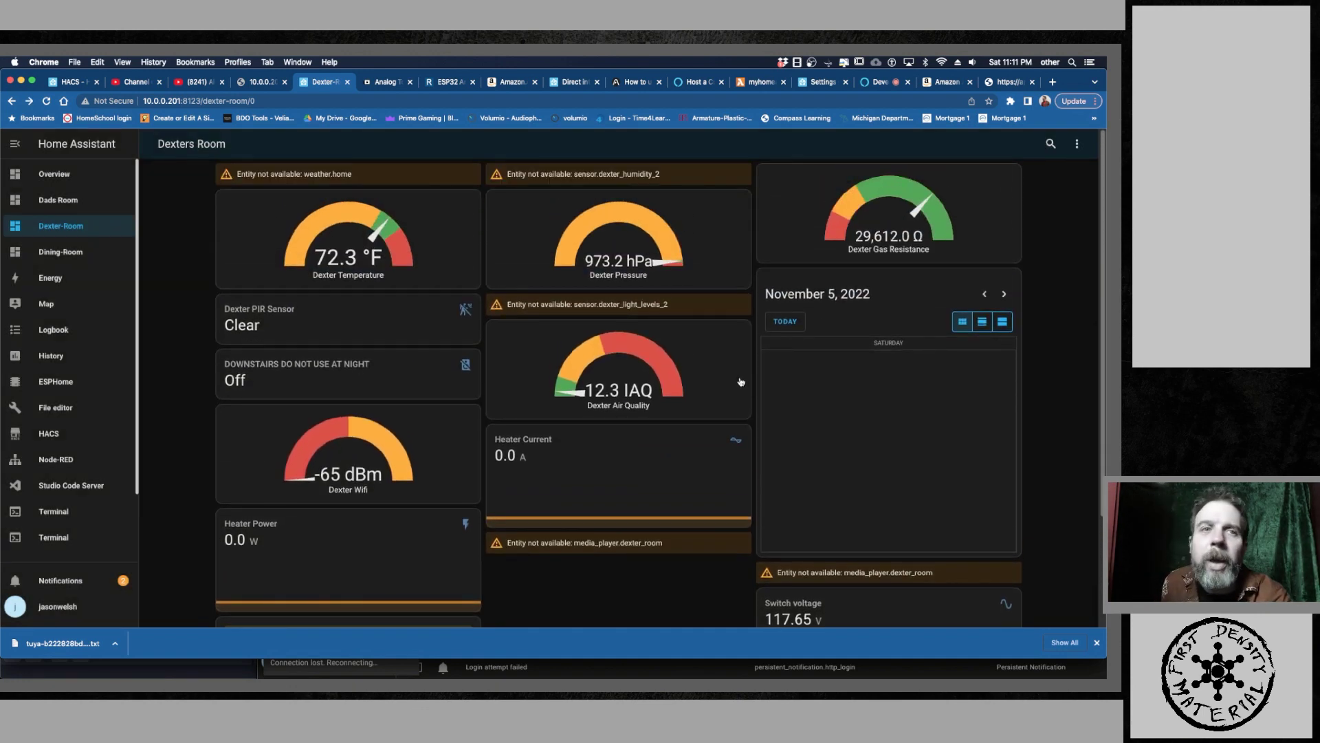
scroll(674, 415, "down", 2)
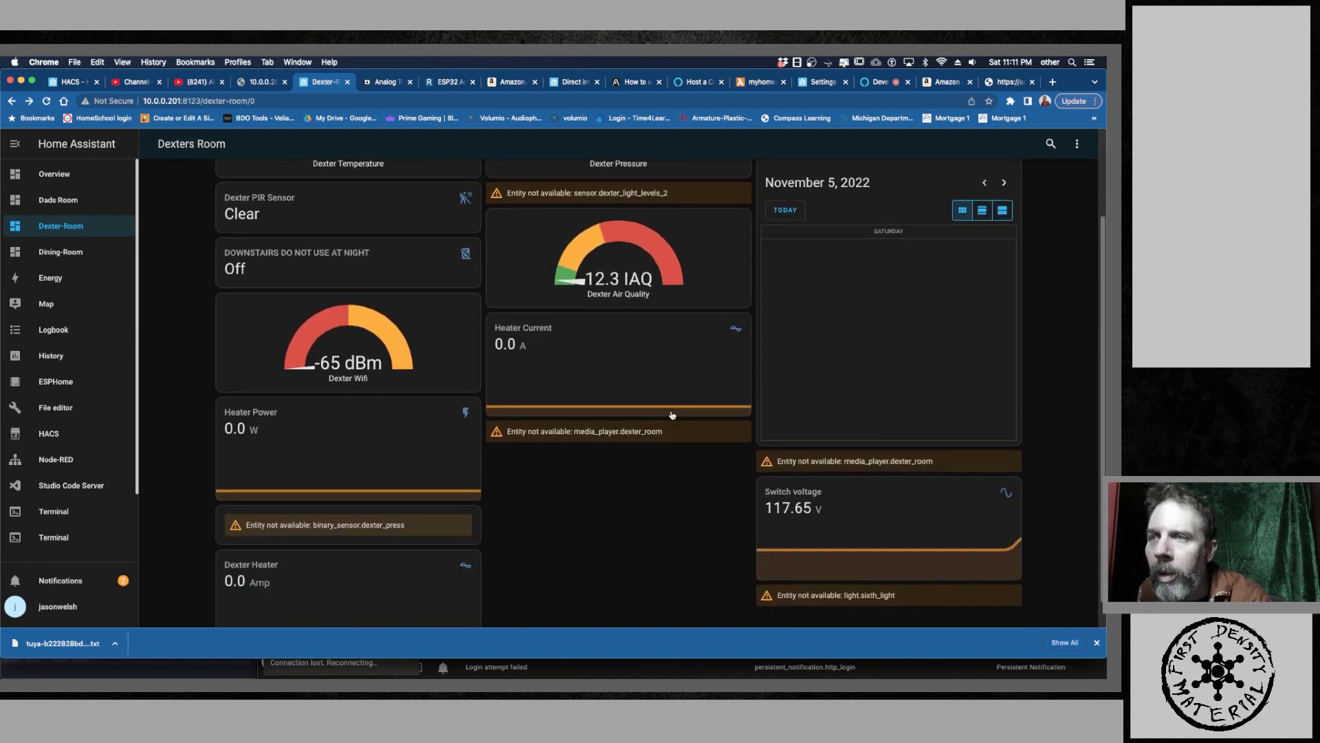
scroll(595, 383, "down", 1)
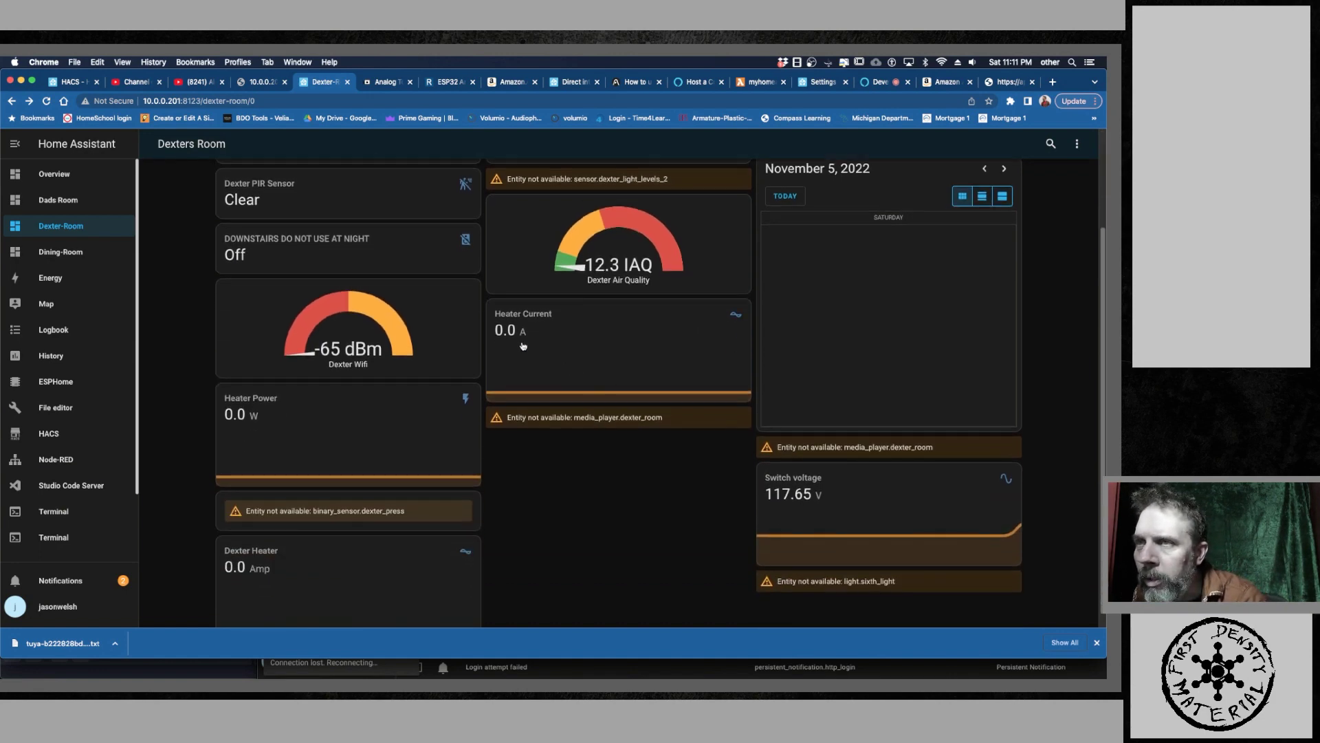
scroll(332, 547, "down", 1)
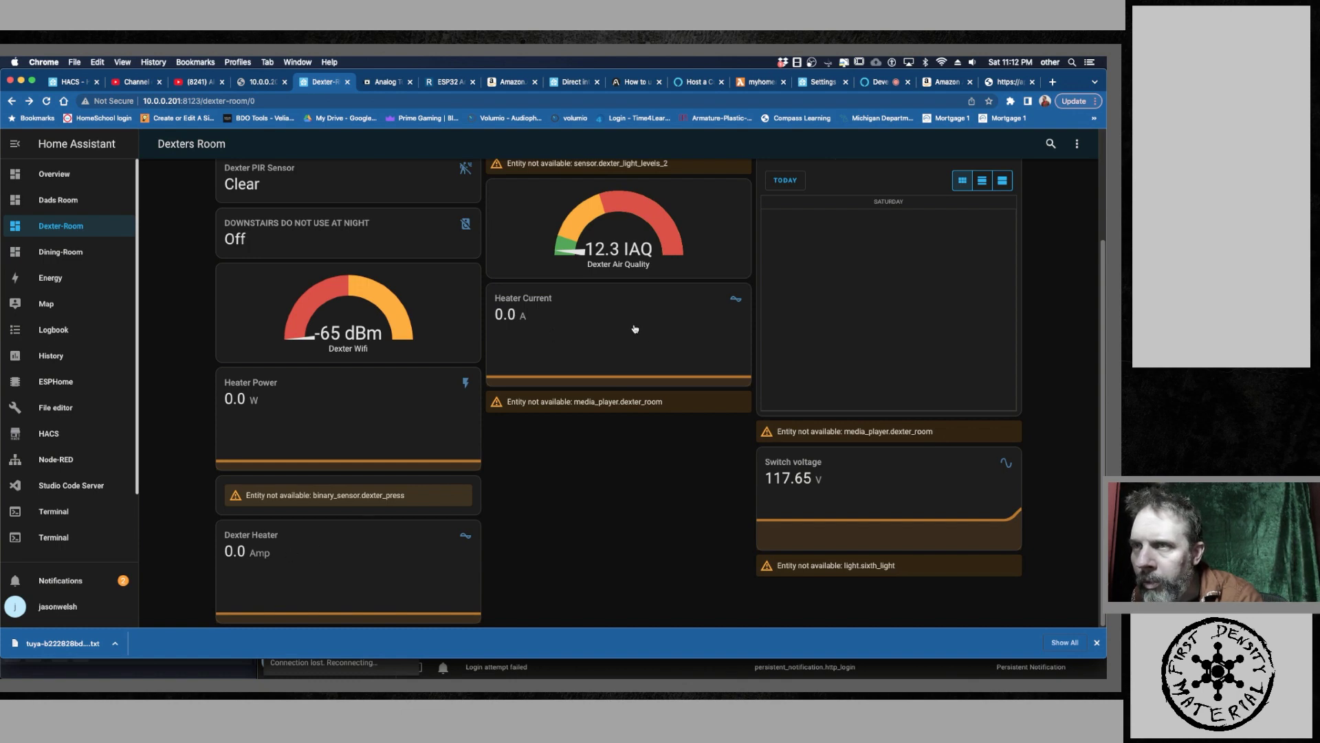
left_click(581, 327)
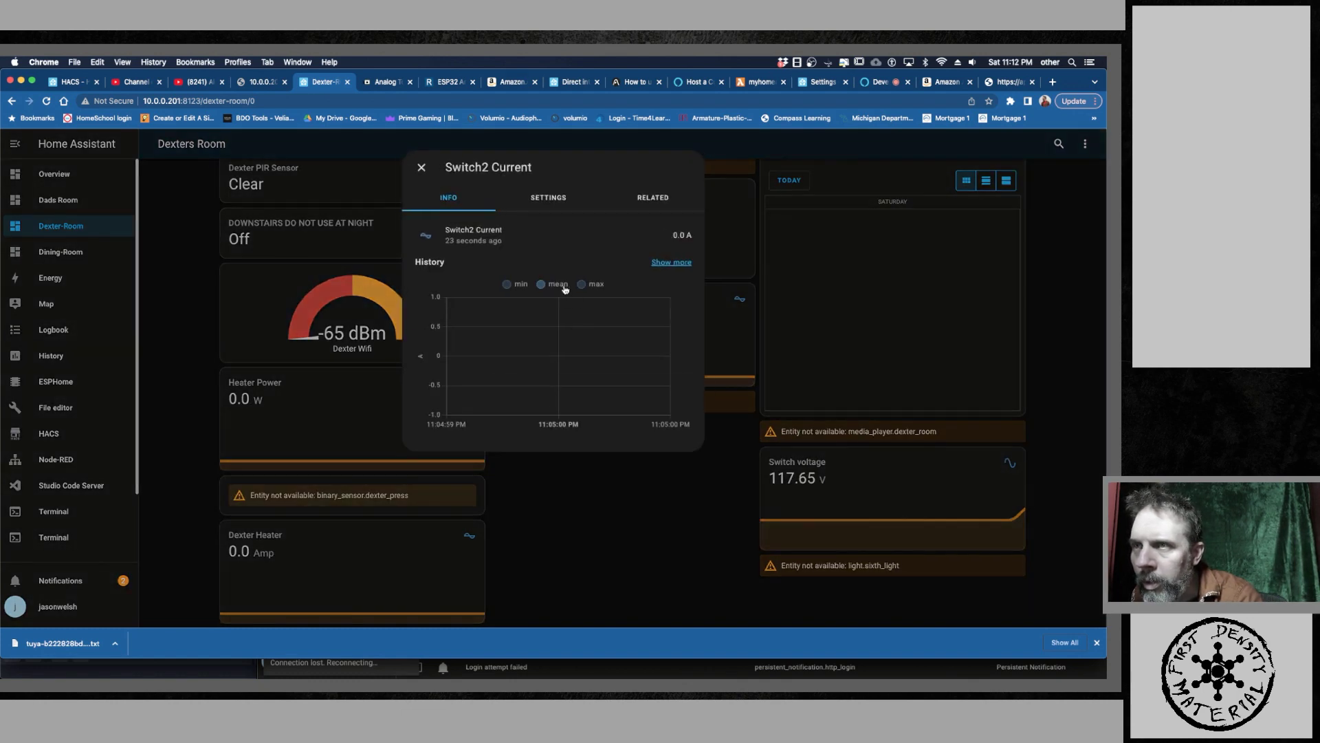
left_click(422, 167)
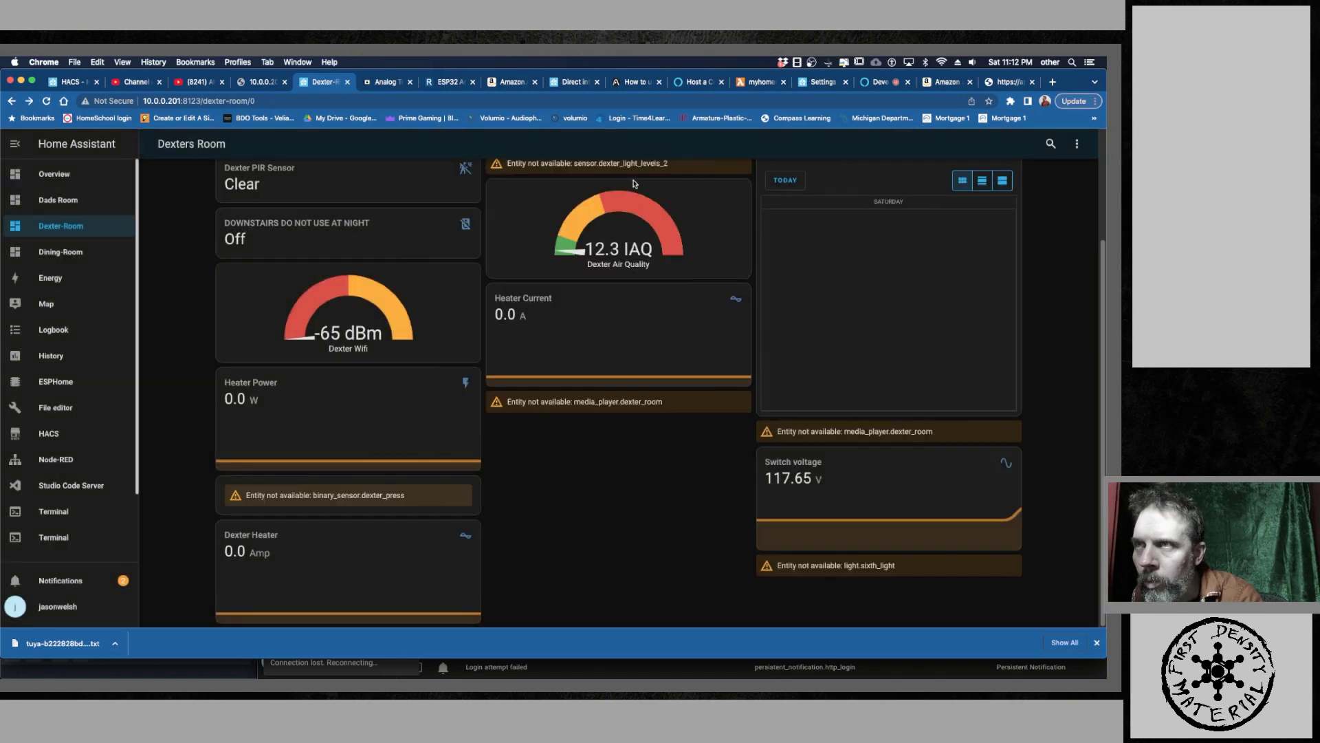
In dashboard edit mode, change the Heater Current card's unit to 'Current' and save.
left_click(1078, 145)
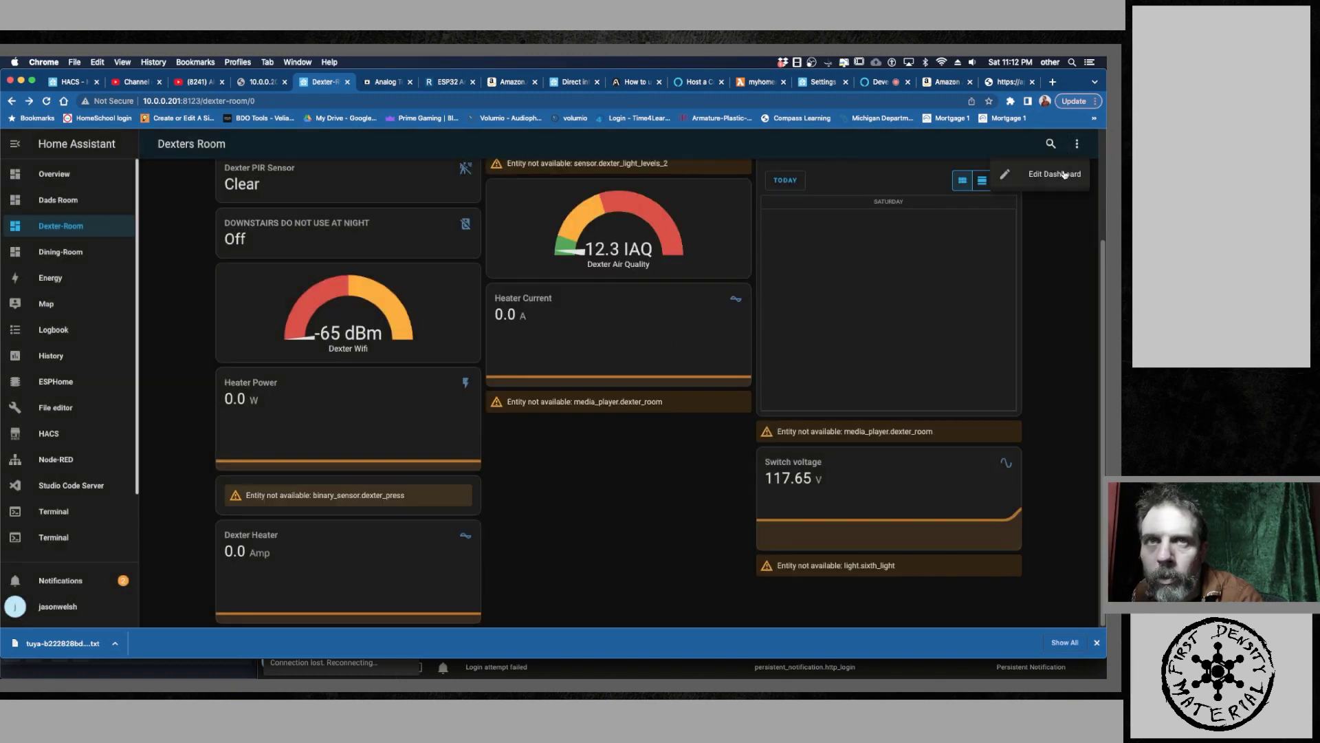
left_click(1052, 173)
scroll(626, 427, "down", 2)
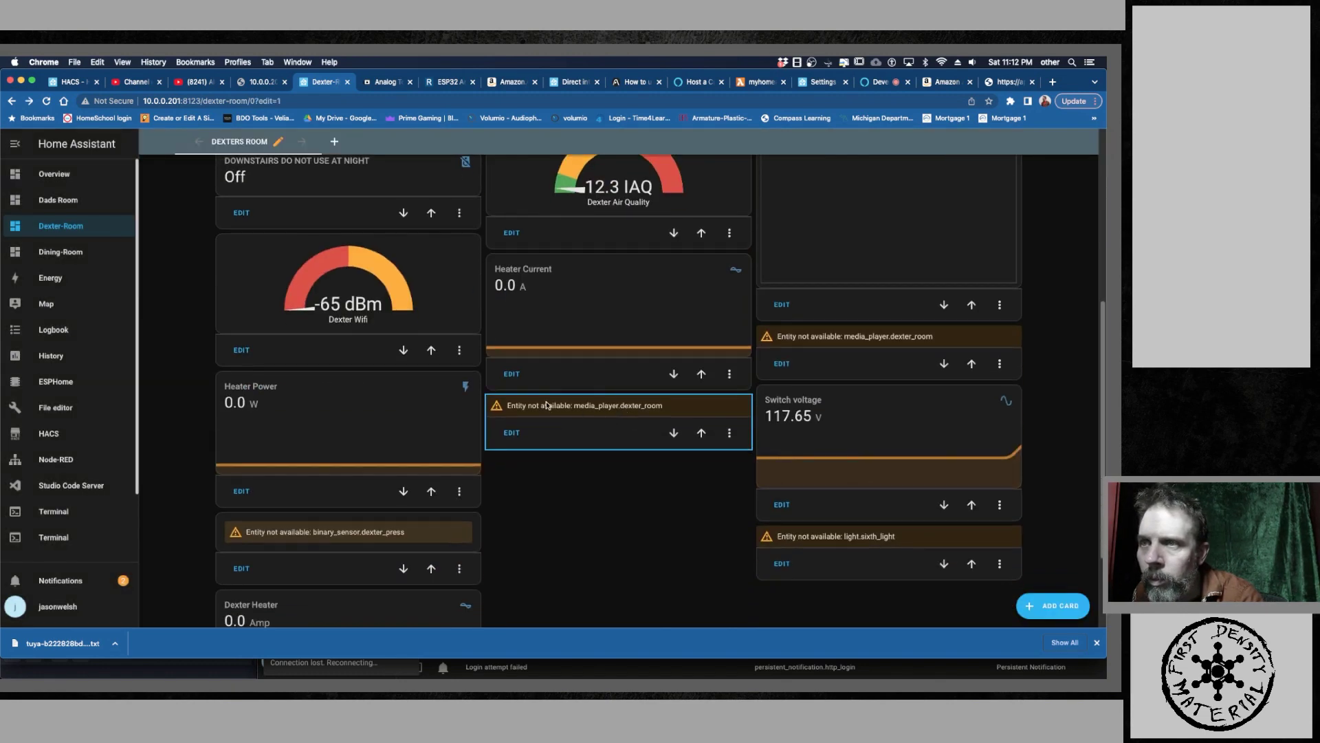
left_click(512, 374)
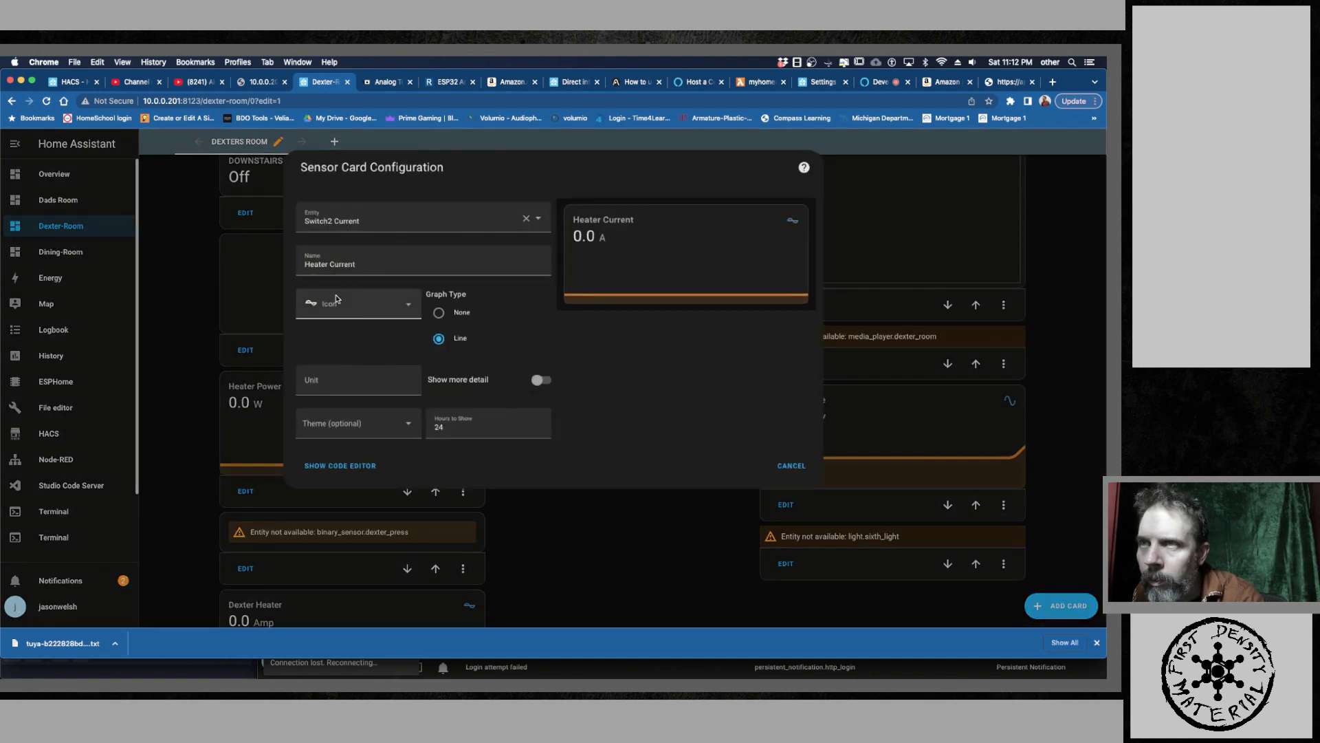
left_click(342, 385)
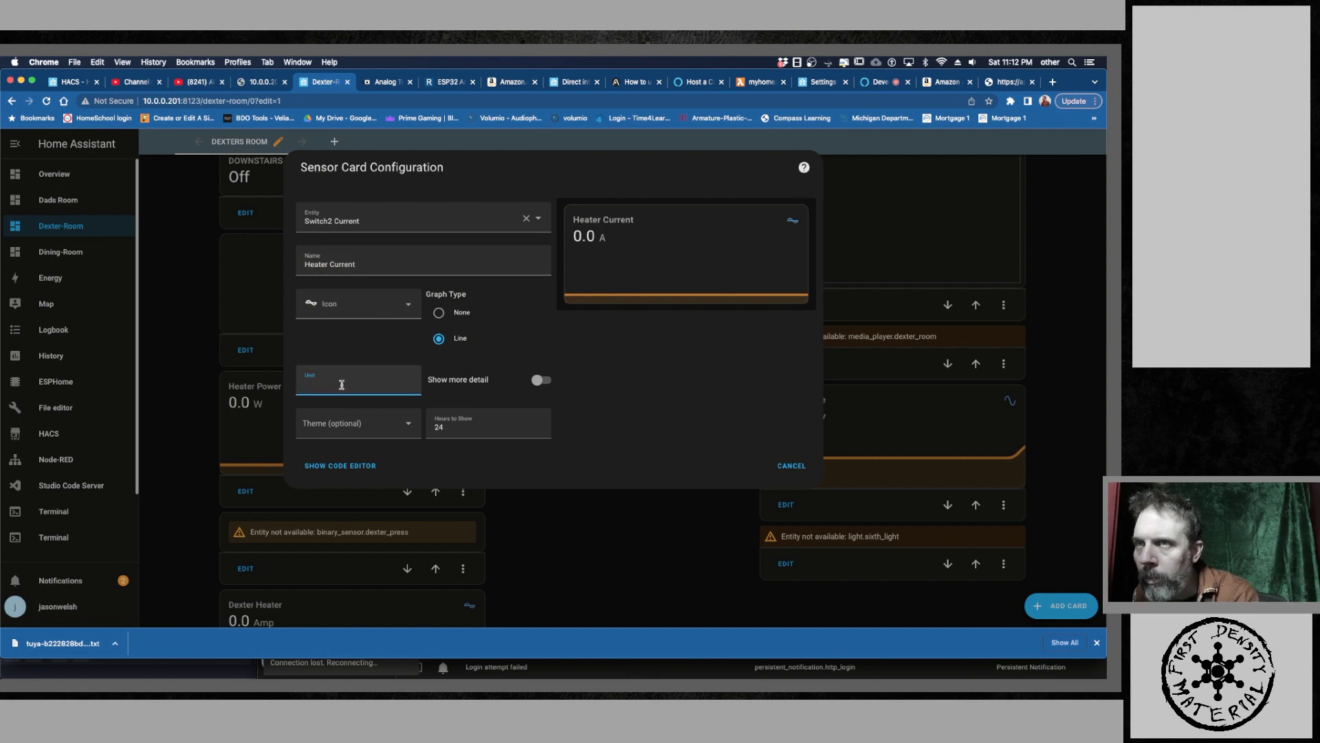
type("Current")
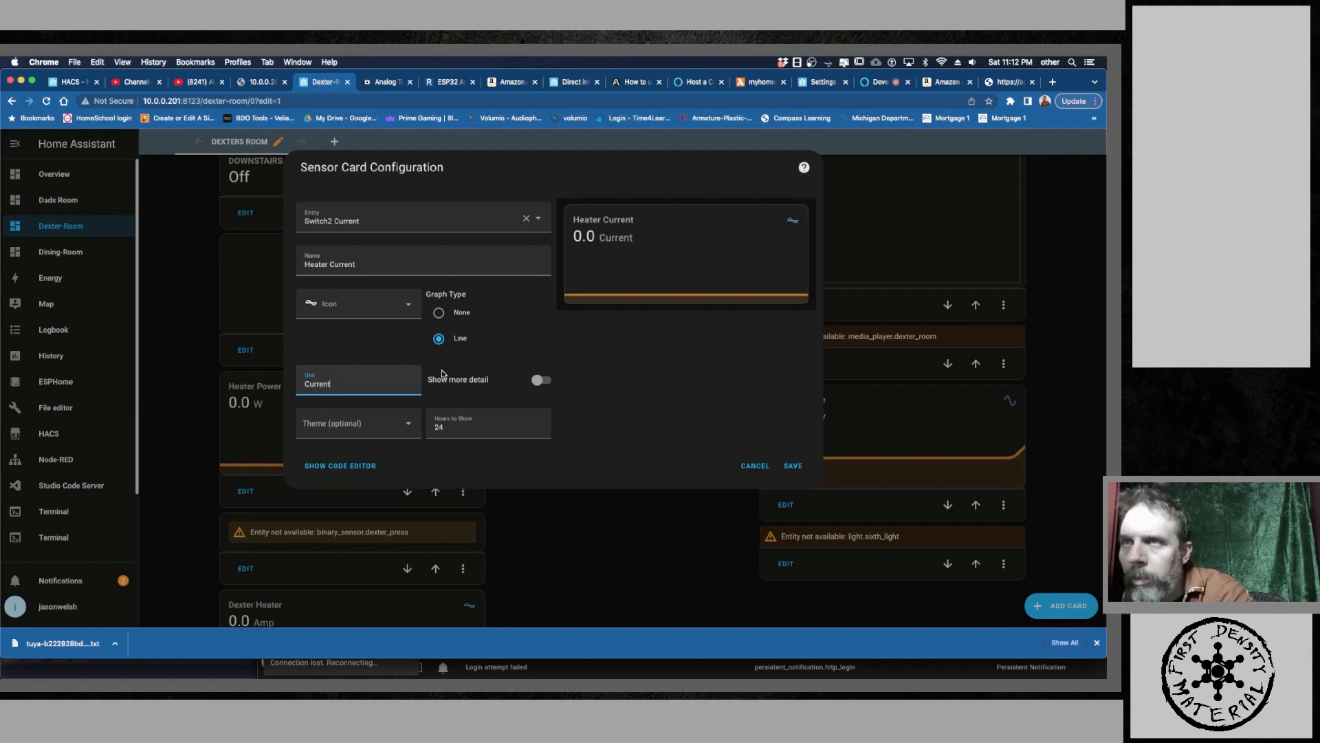
left_click(792, 466)
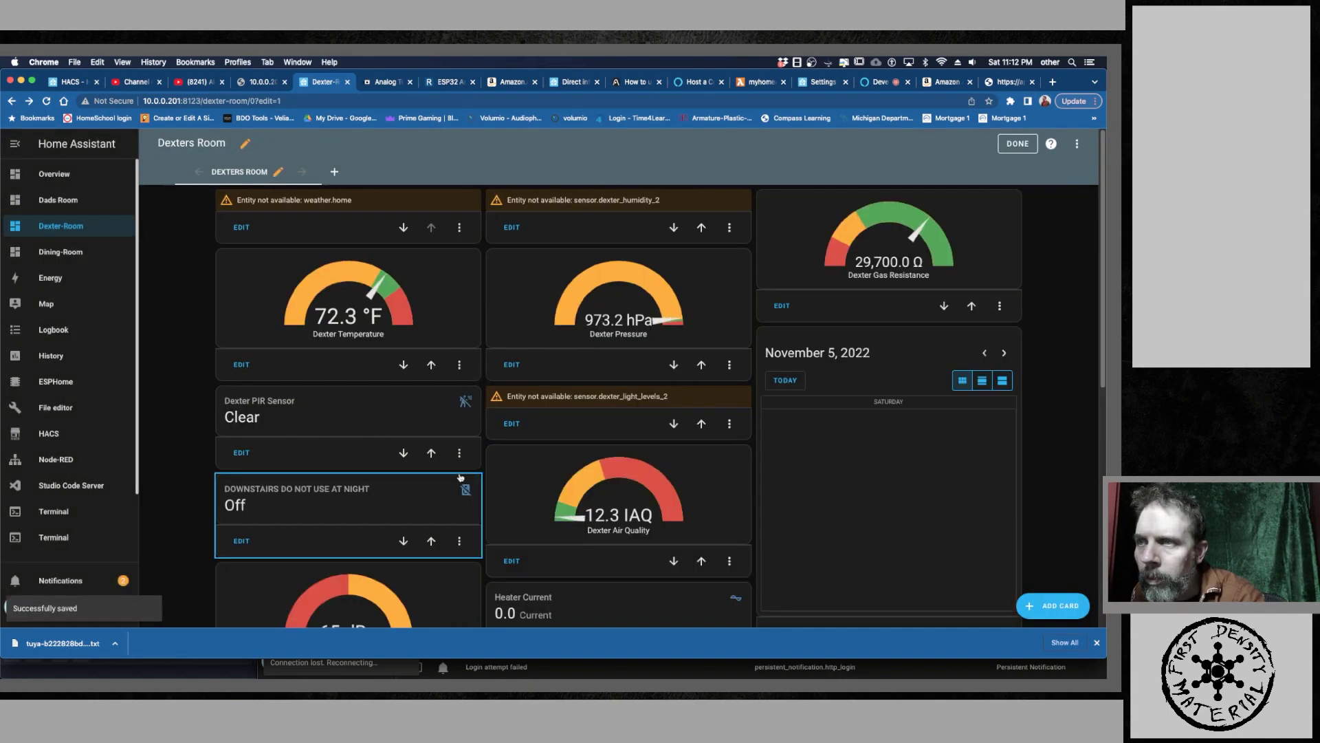
scroll(461, 476, "down", 5)
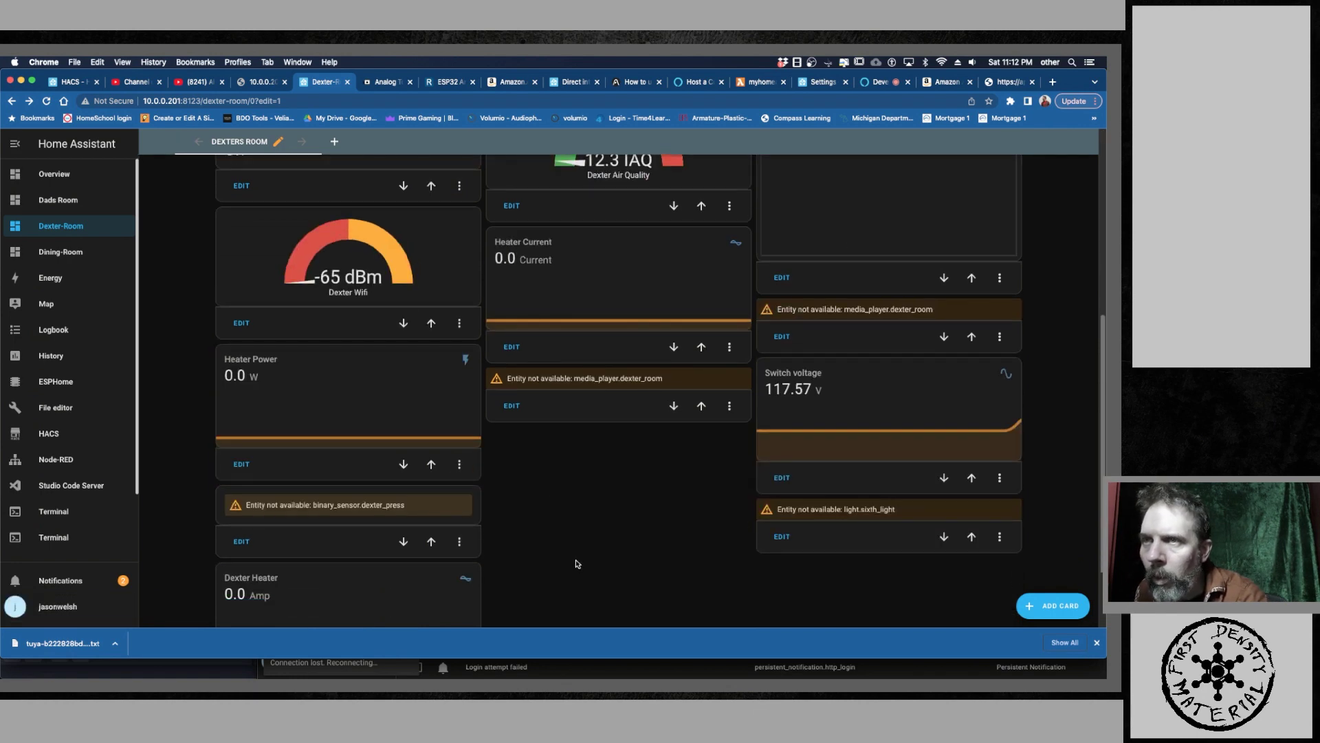
scroll(571, 564, "up", 1)
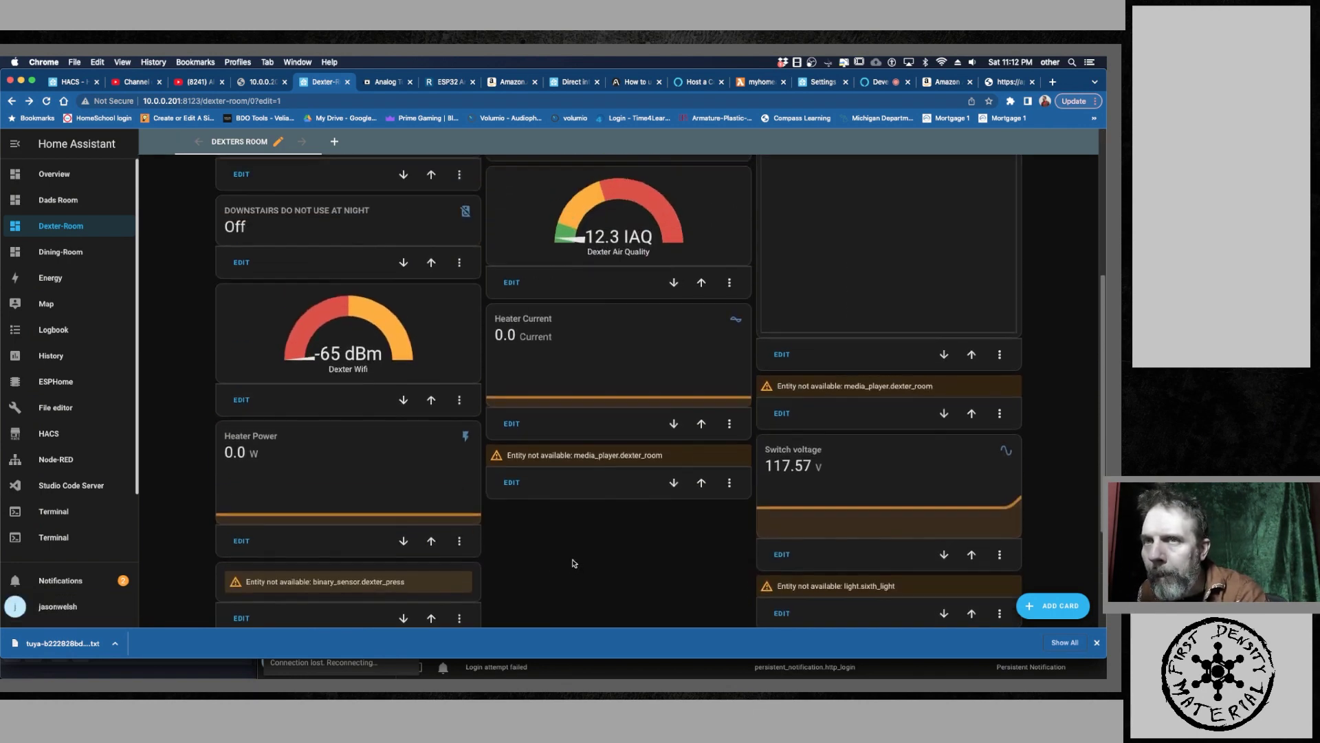
scroll(573, 563, "up", 3)
scroll(574, 564, "up", 2)
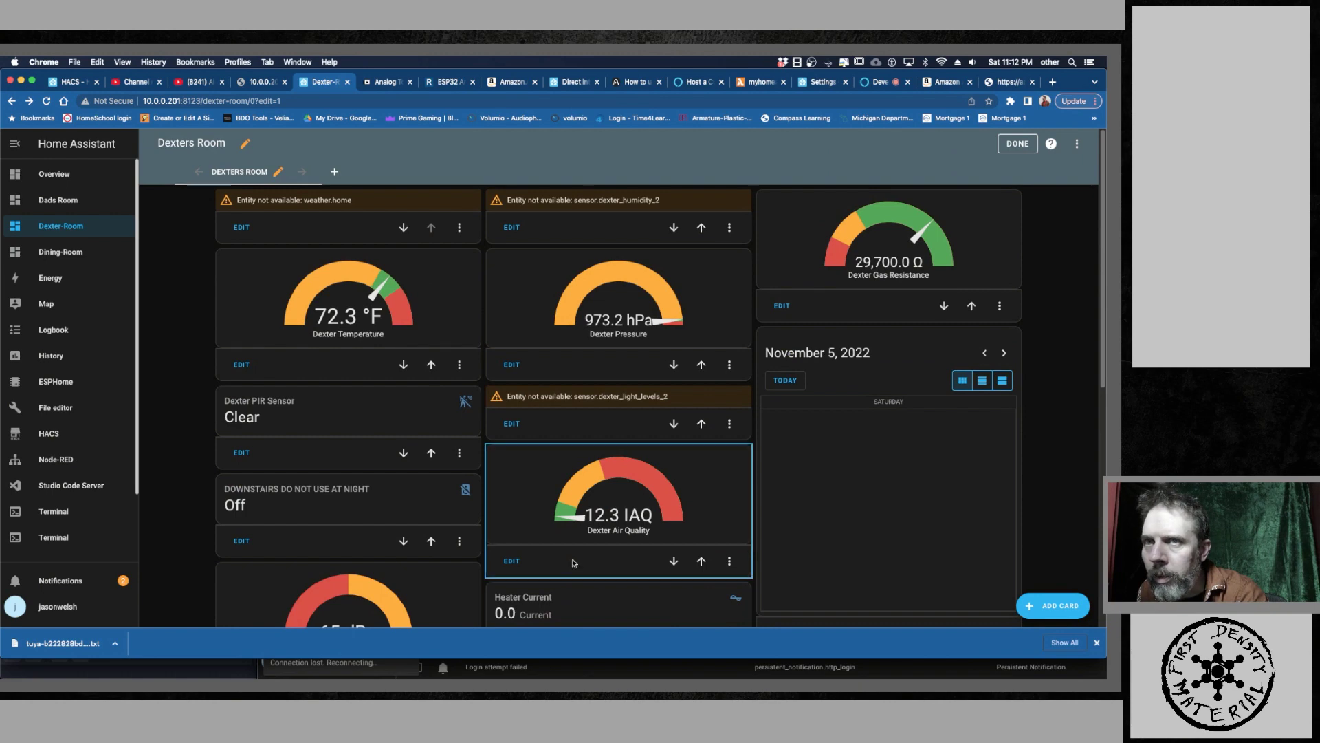
scroll(574, 563, "down", 7)
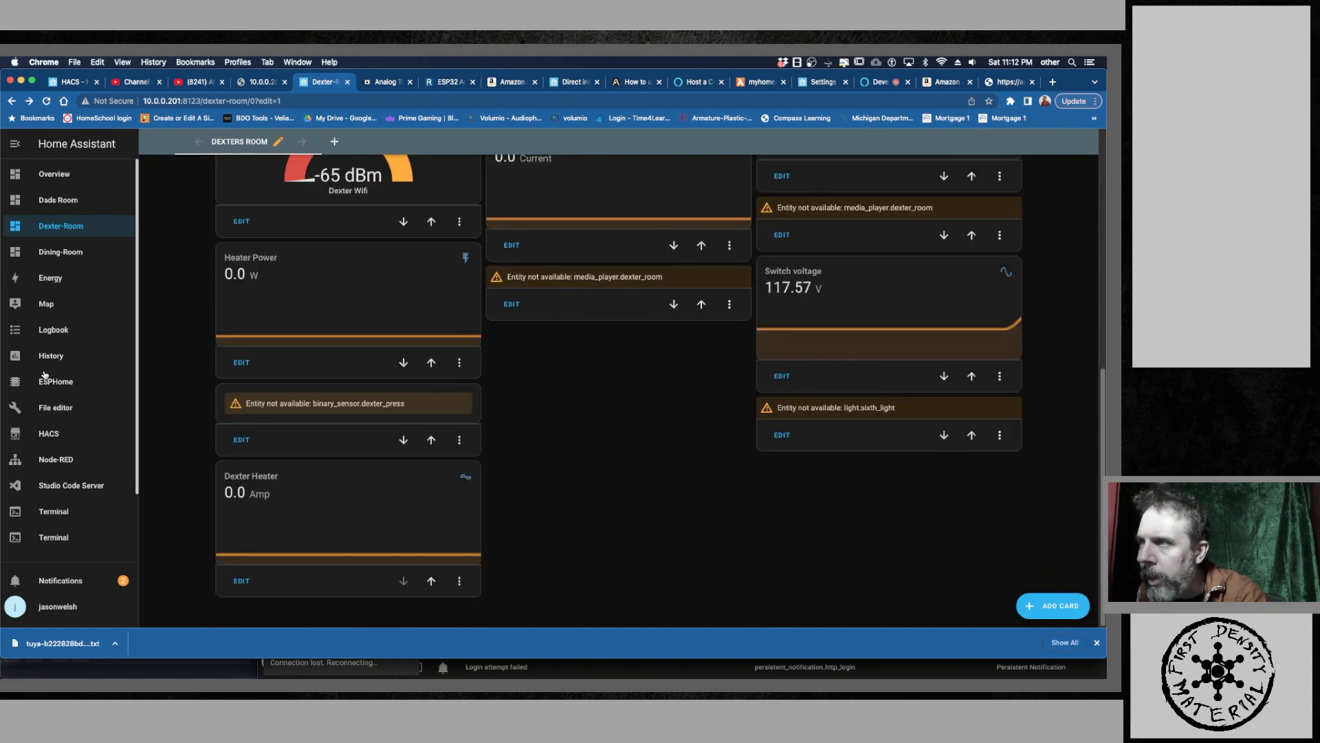
Go through Devices & Services to the Sonoff integration's Switch2 device page.
scroll(49, 382, "down", 2)
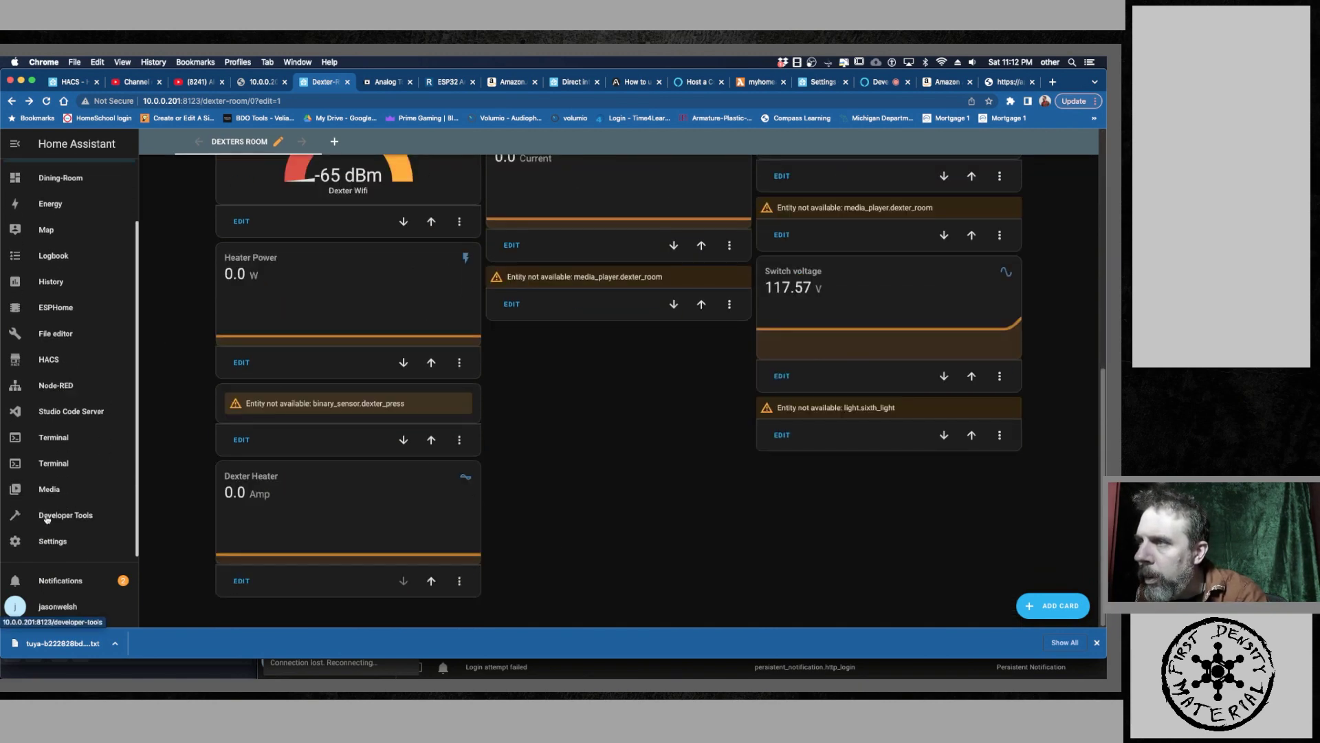
left_click(60, 547)
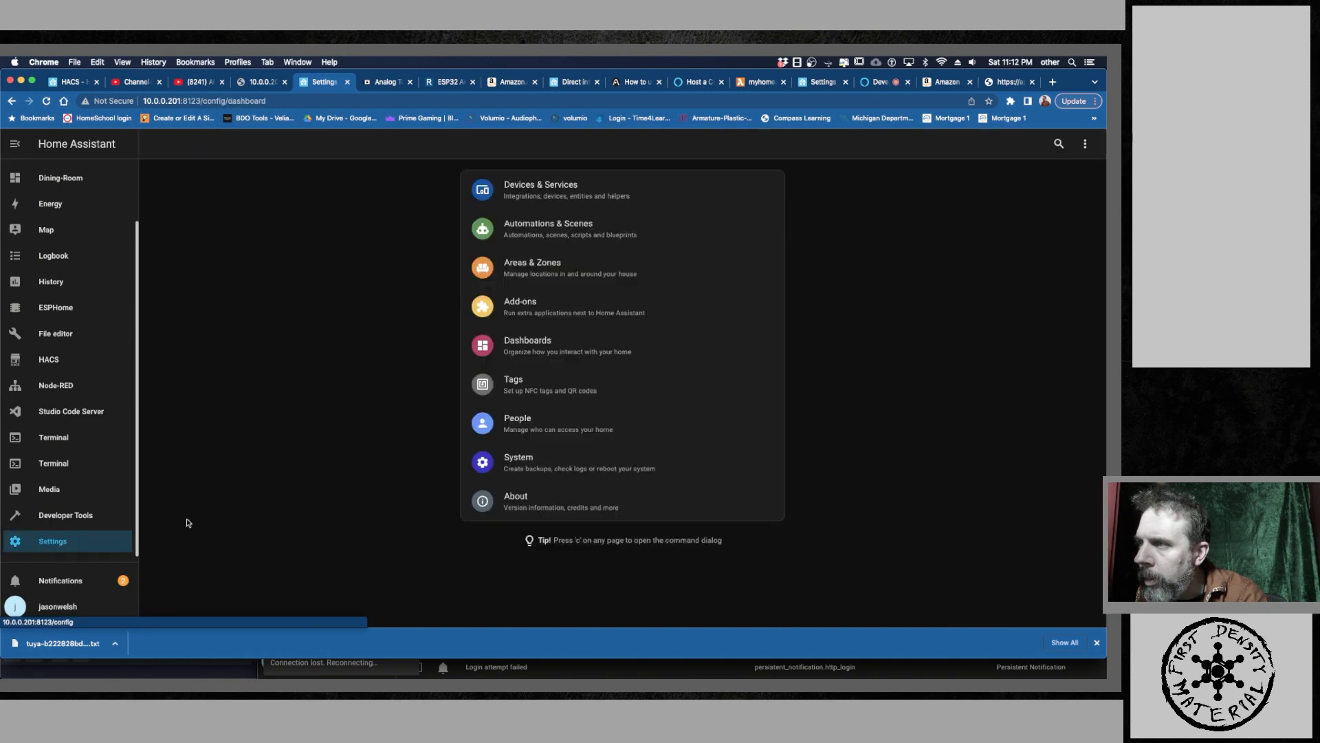
left_click(543, 233)
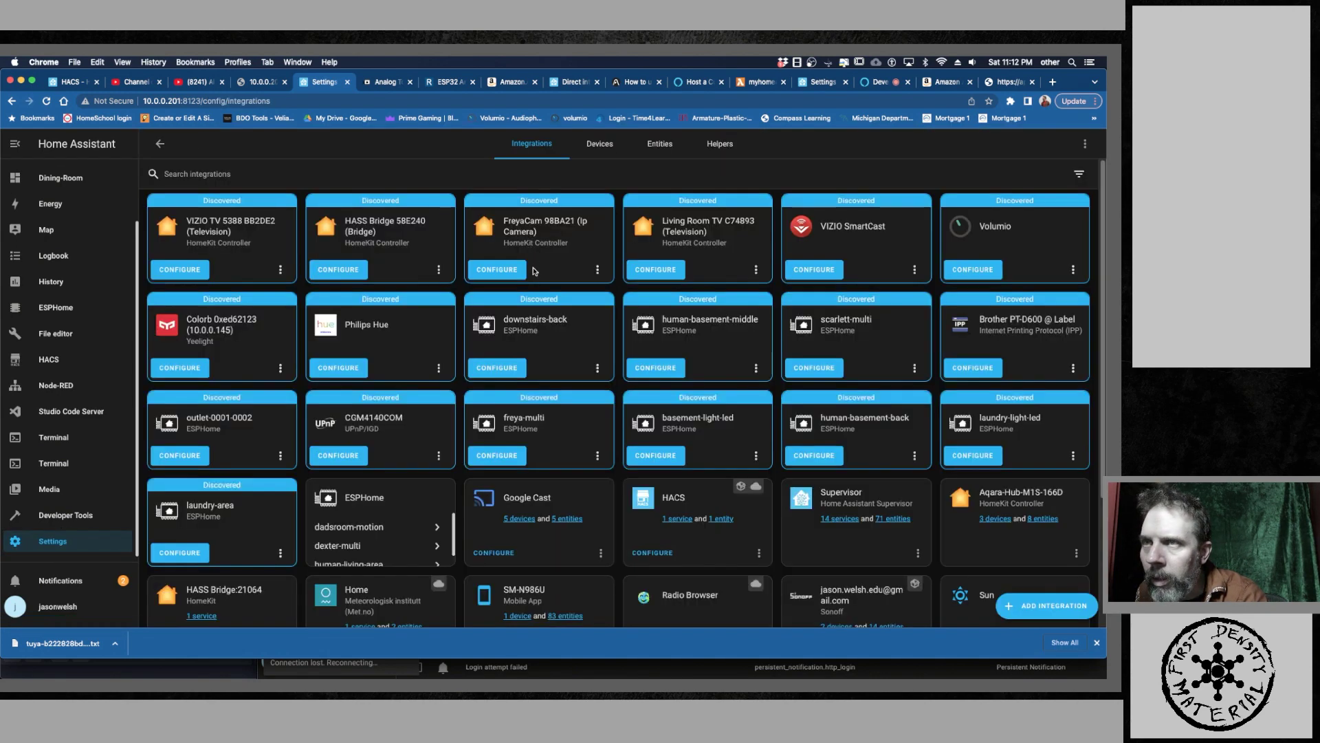
scroll(459, 298, "down", 2)
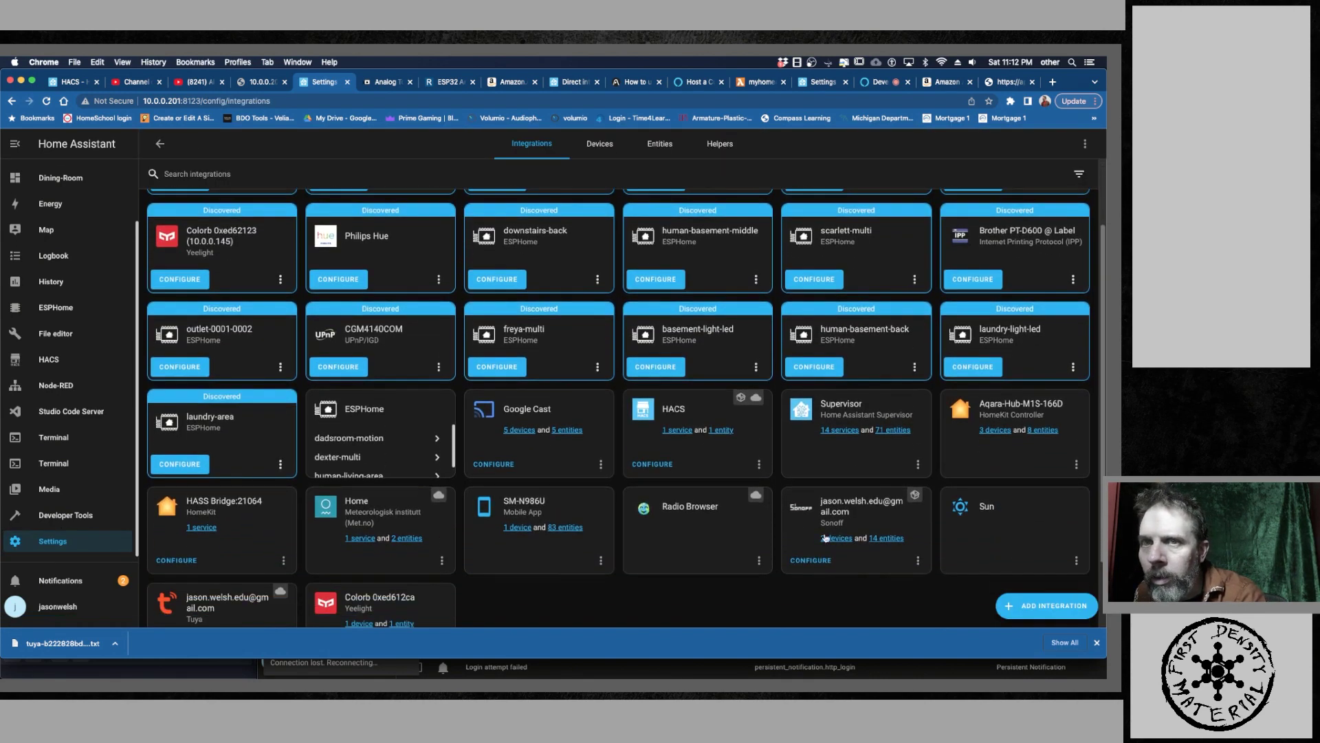
left_click(837, 540)
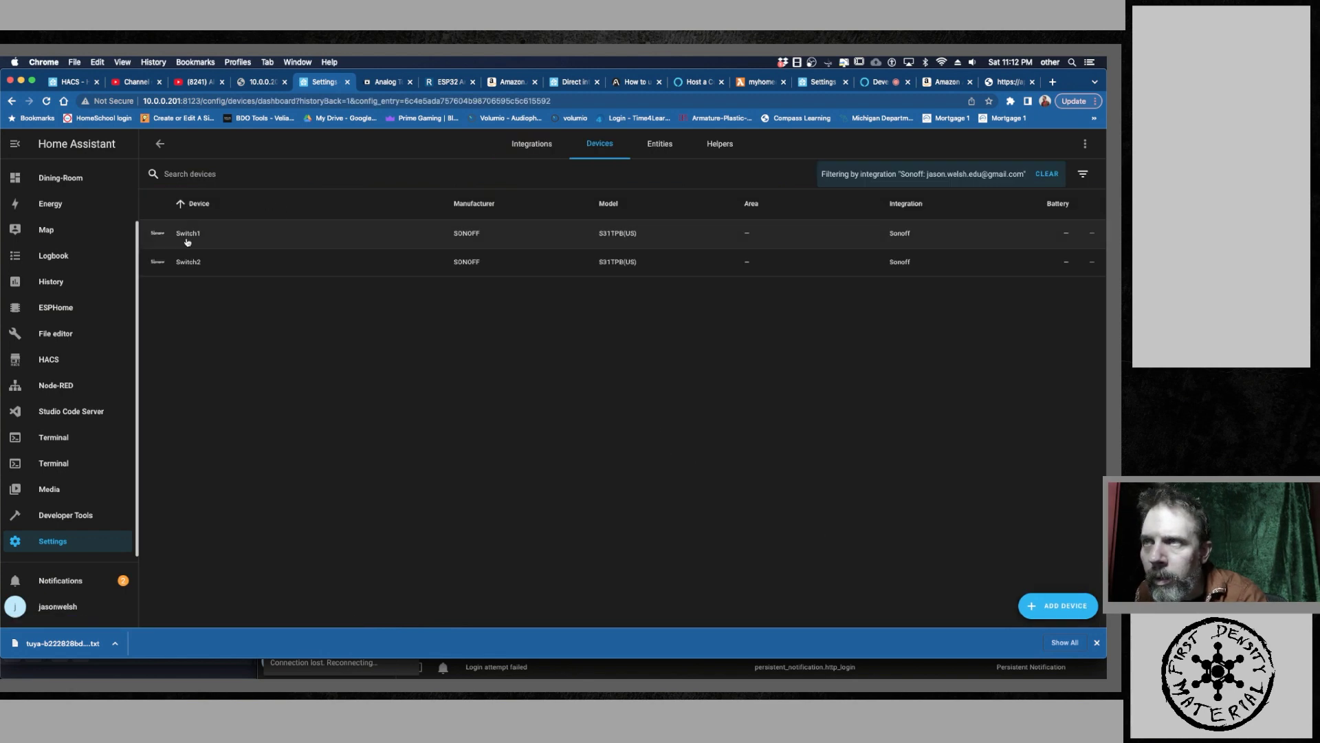
left_click(189, 262)
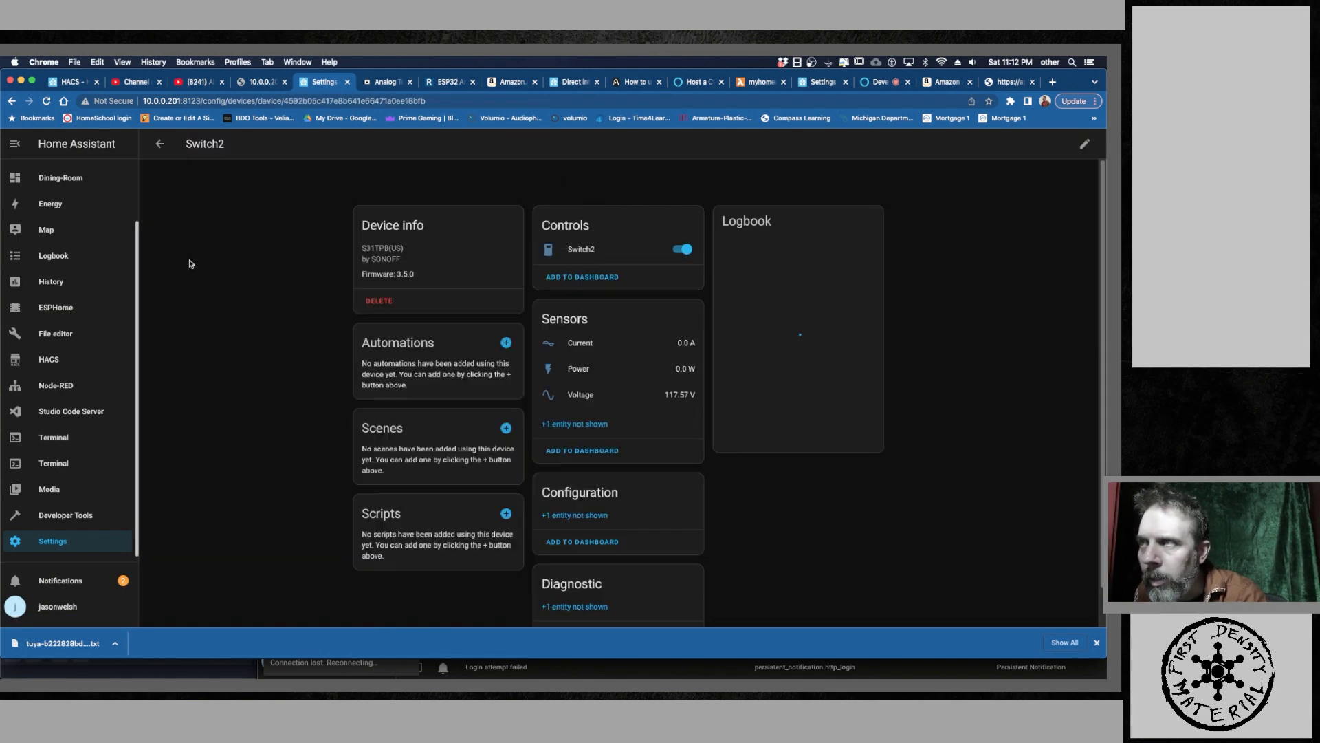
Try adding the Switch2 control to a dashboard, then dismiss the view chooser.
left_click(581, 278)
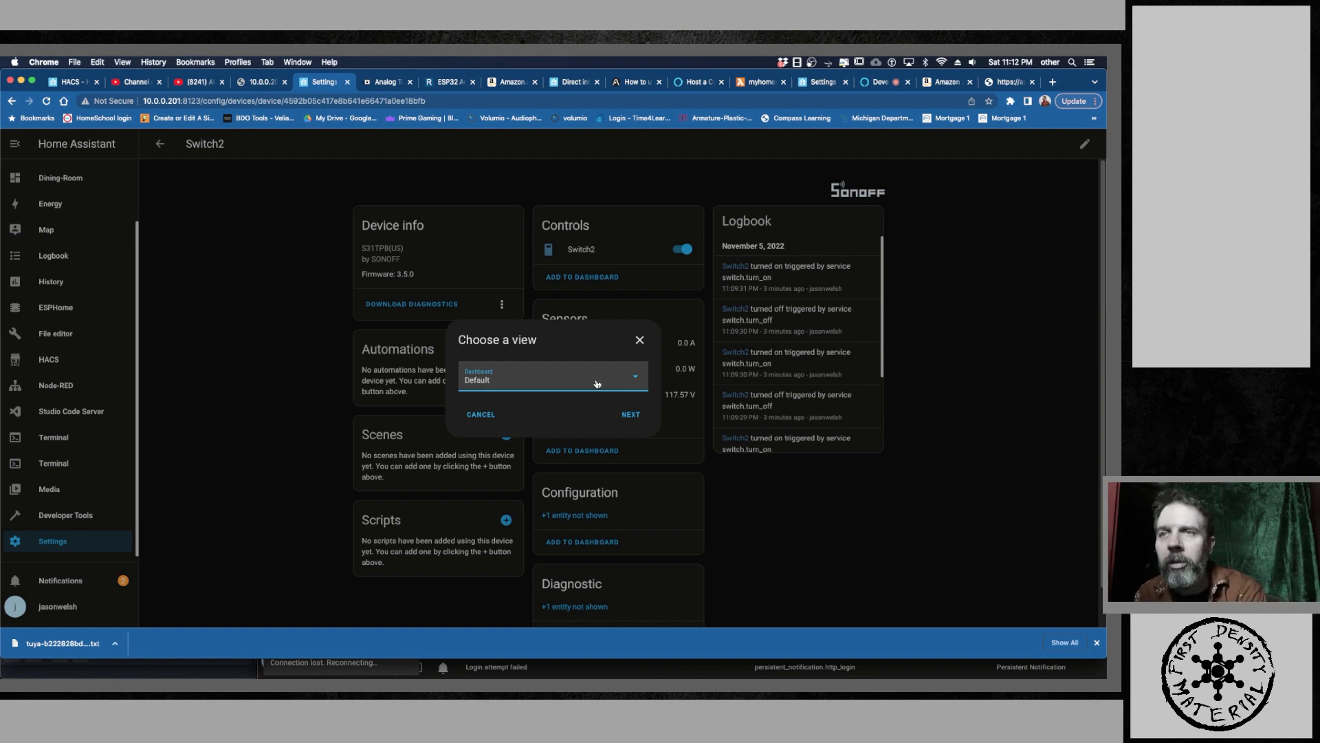
left_click(640, 341)
scroll(565, 382, "down", 2)
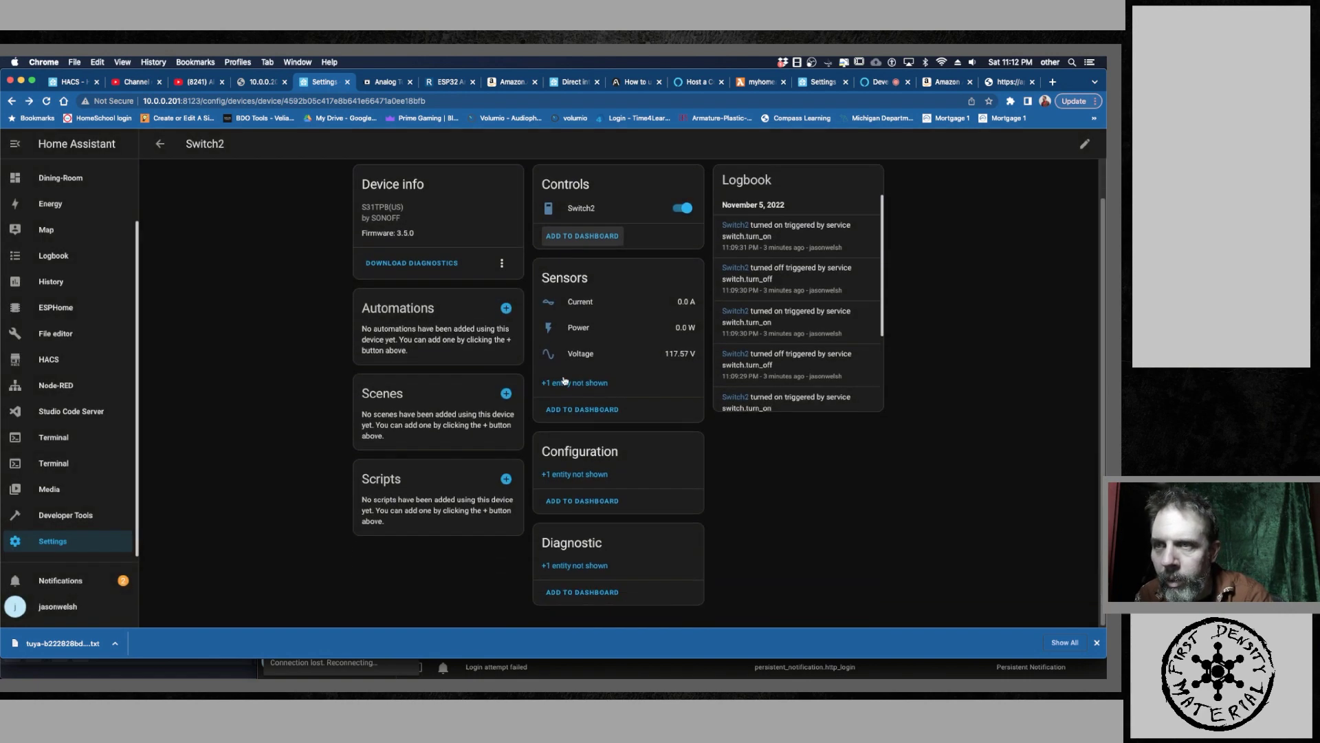
left_click(556, 384)
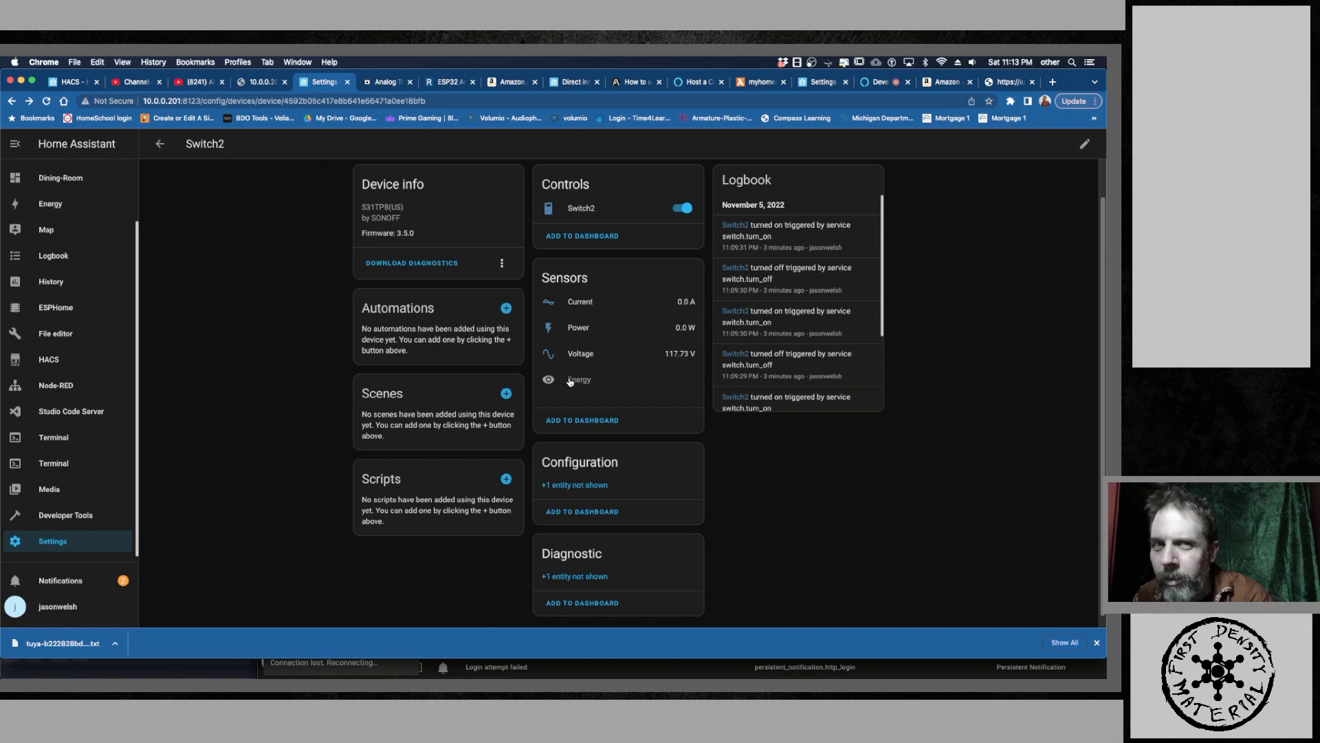
left_click(580, 329)
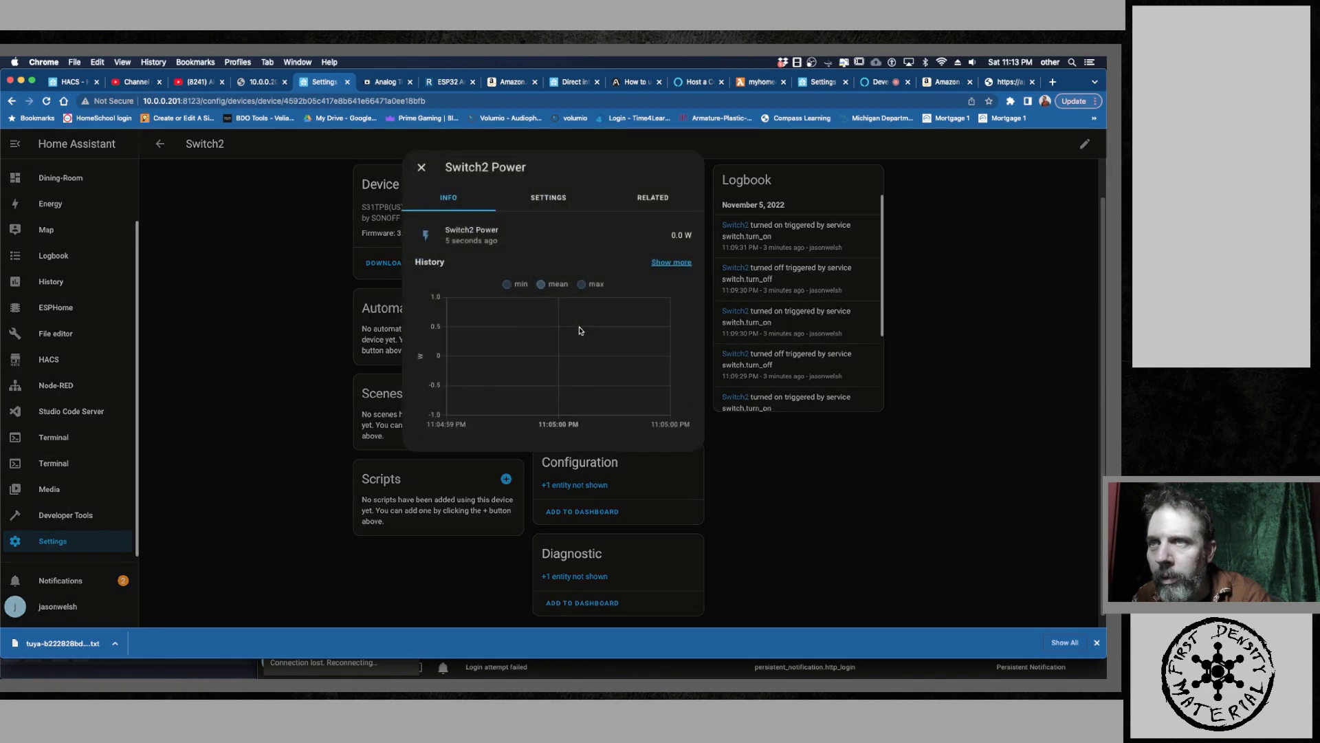
left_click(423, 168)
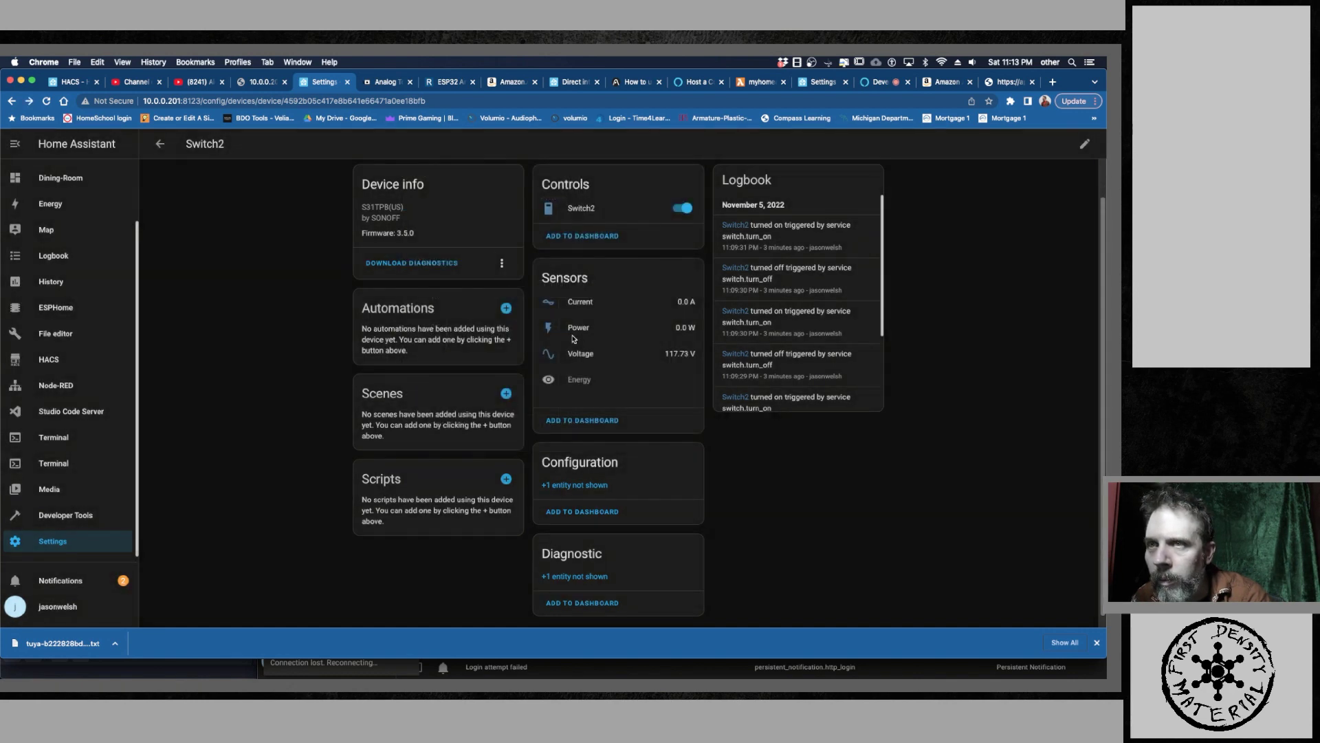
left_click(579, 422)
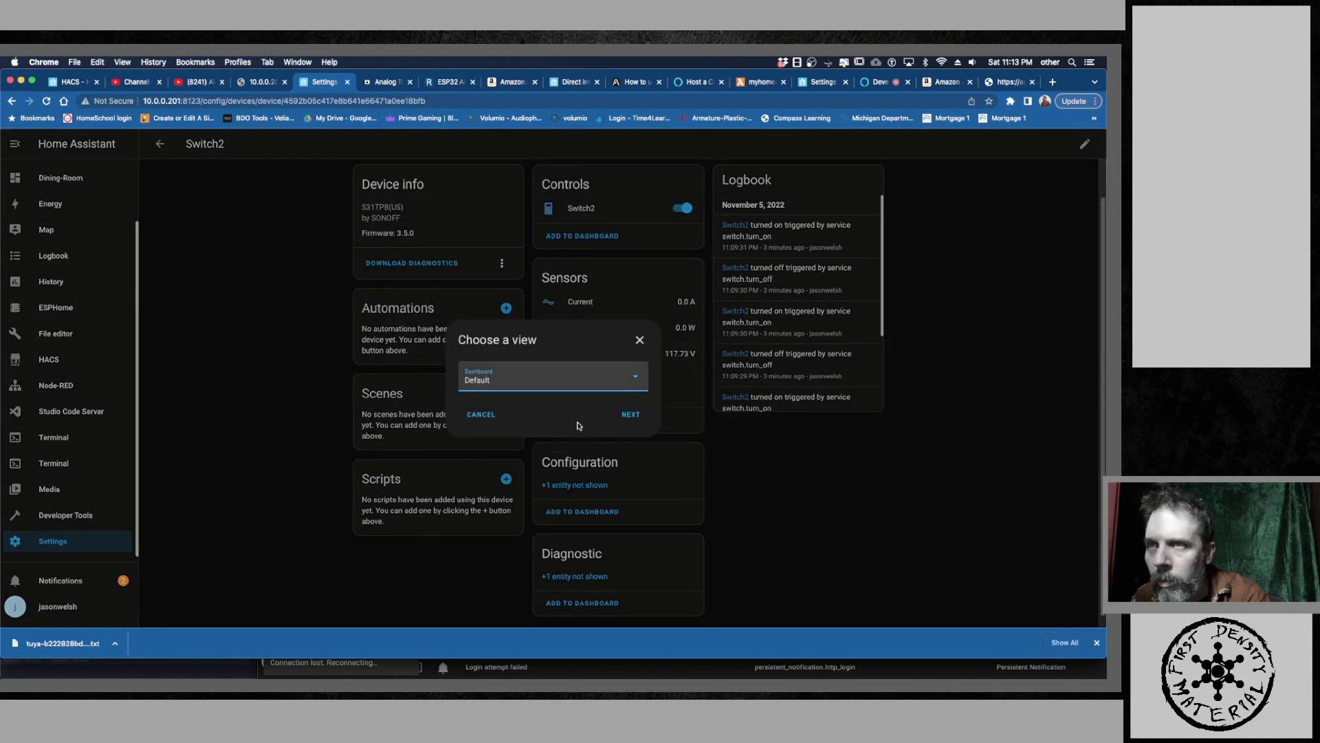
left_click(524, 384)
left_click(639, 340)
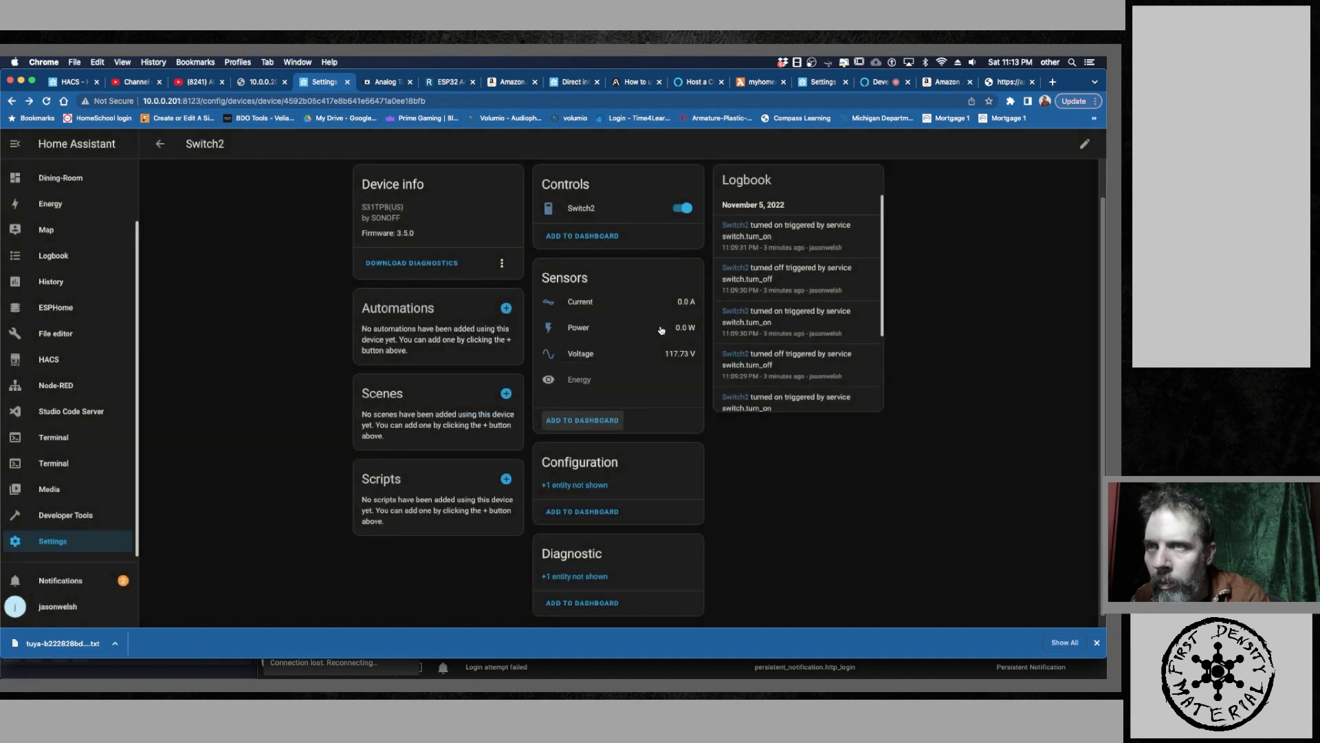
left_click(550, 331)
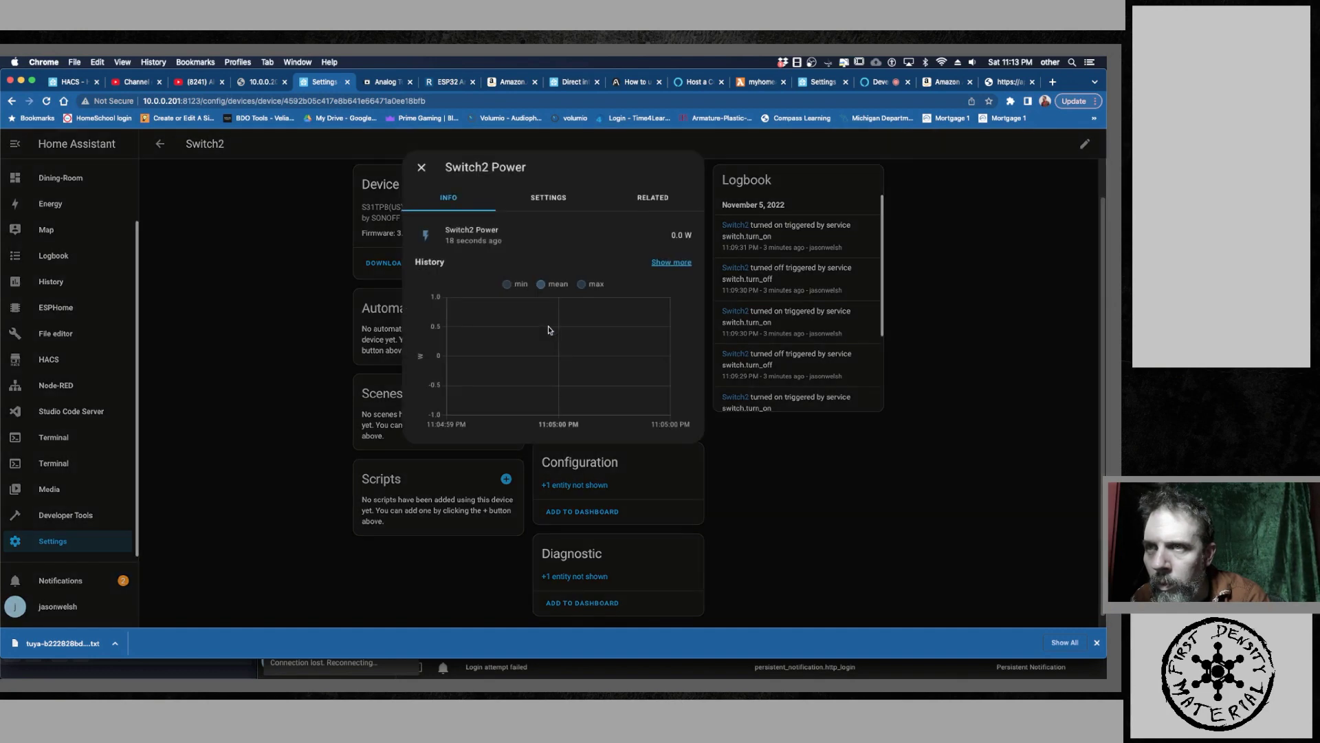
left_click(550, 201)
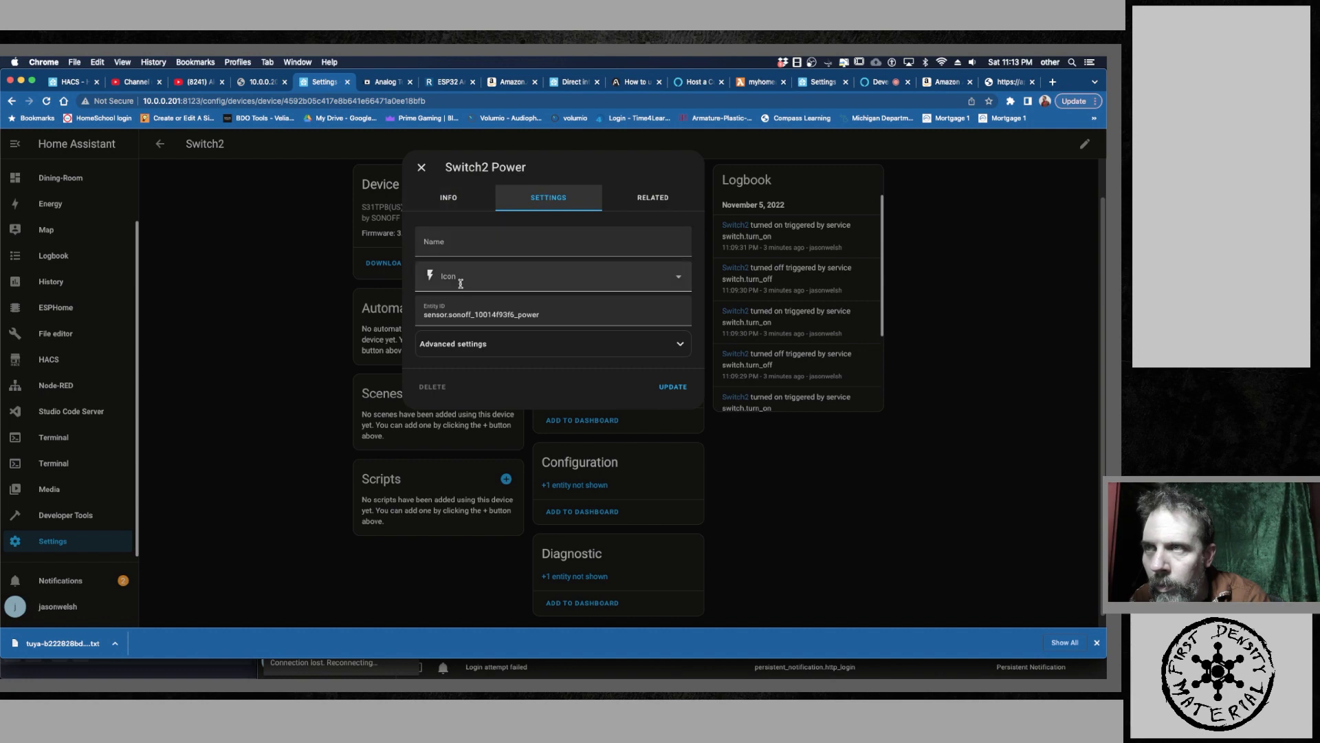
triple_click(456, 316)
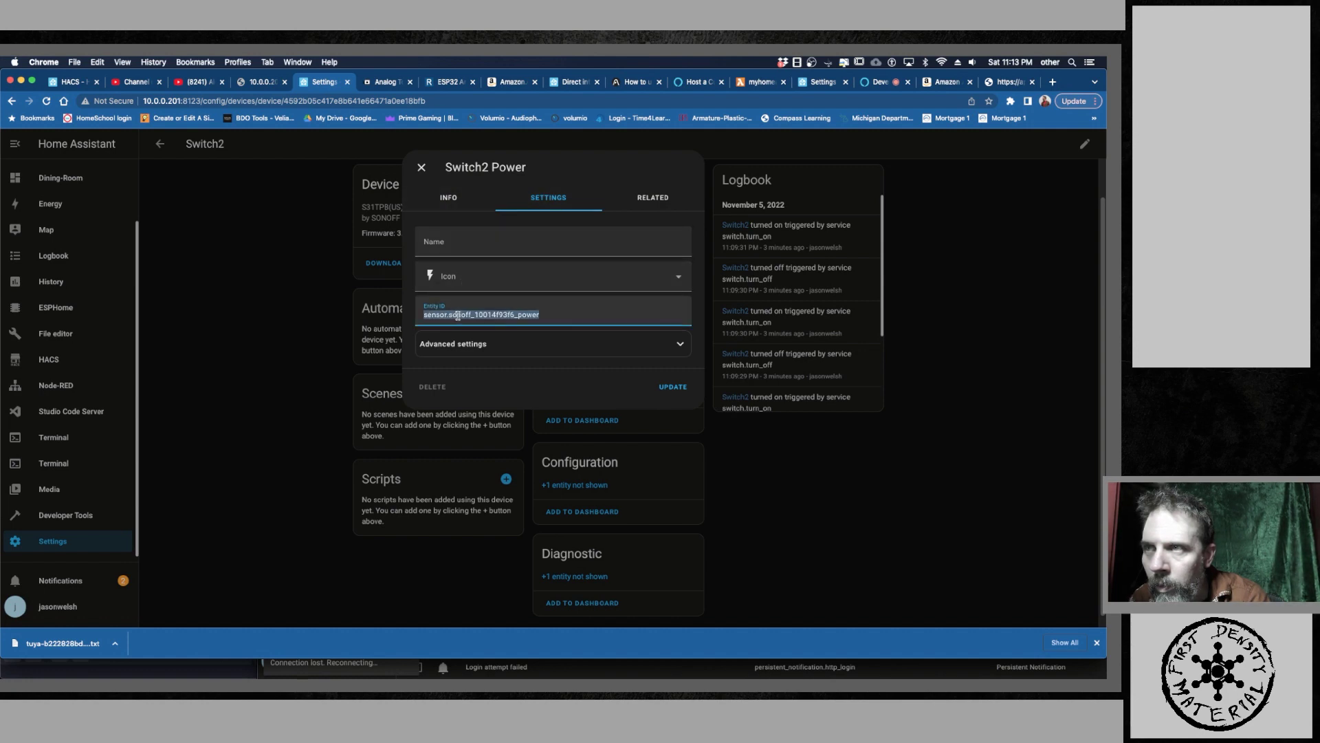
right_click(459, 317)
left_click(495, 391)
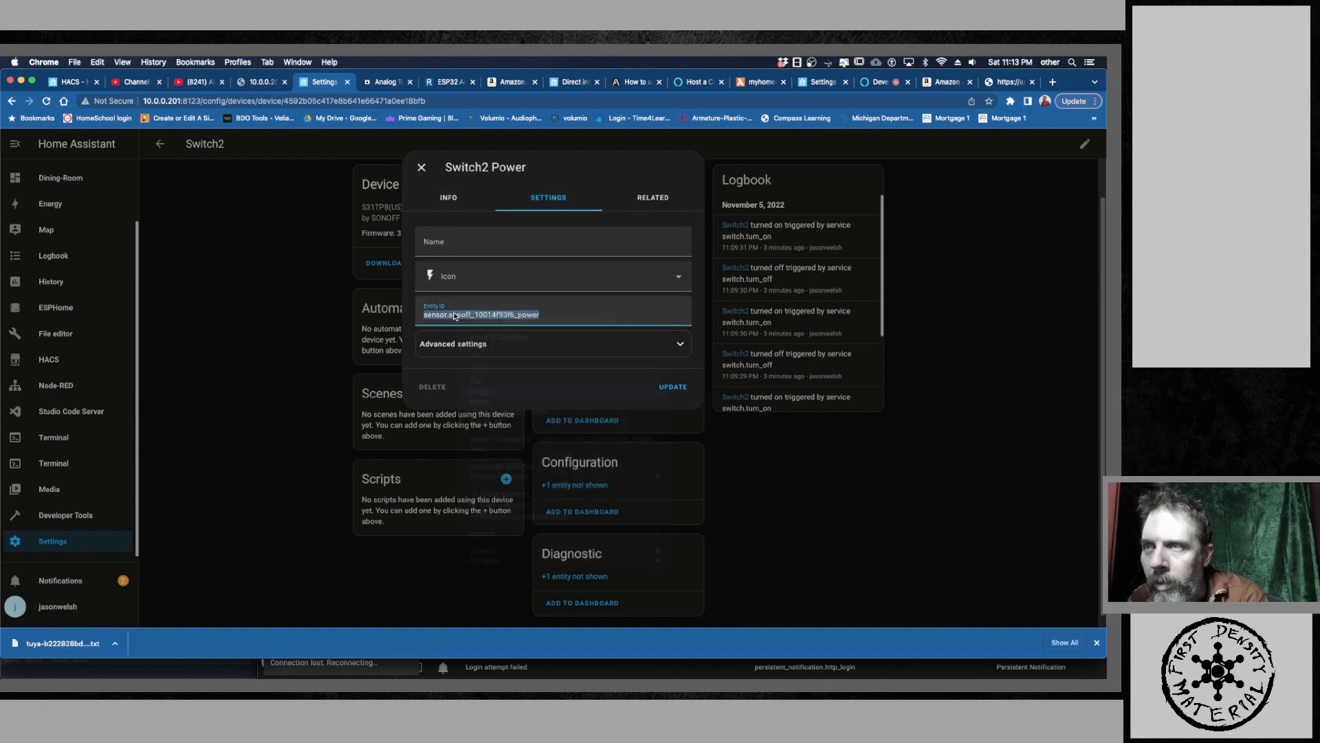
left_click(422, 167)
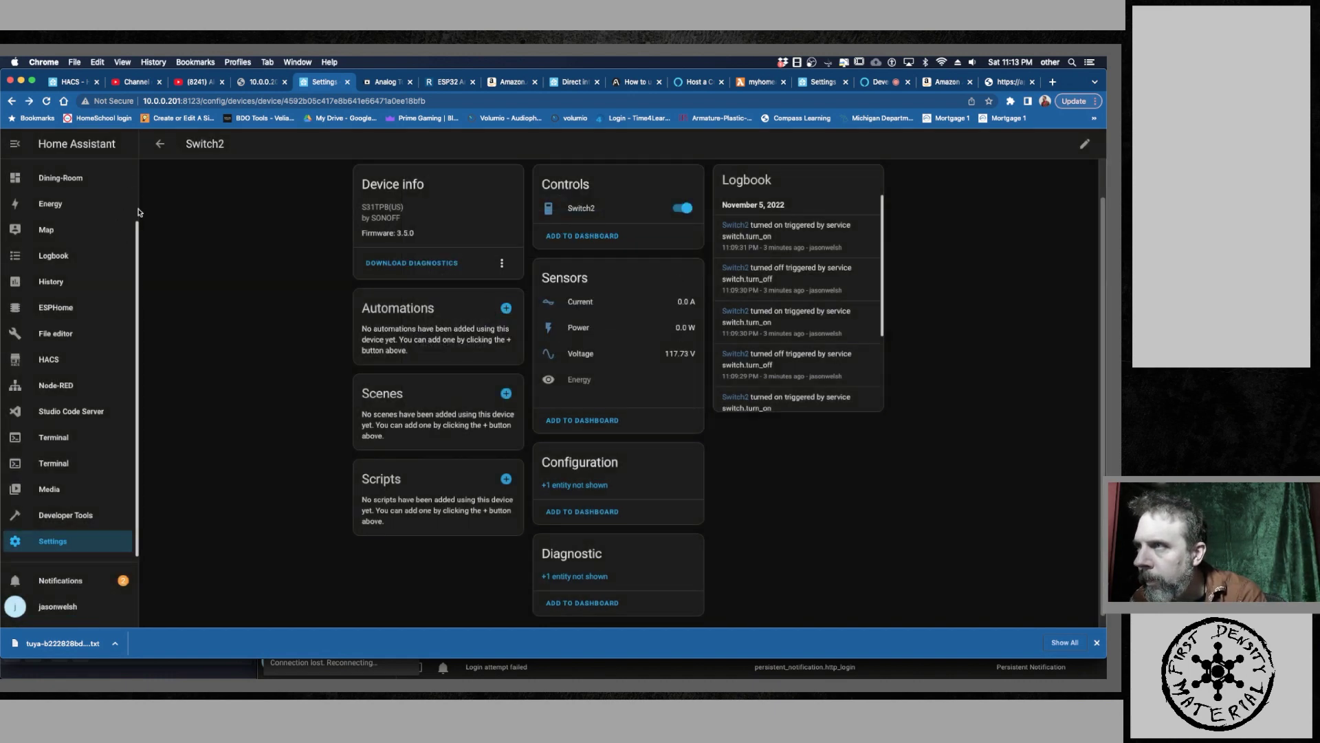
Open the Dexter-Room dashboard and check the Heater Power card's Switch2 Power details.
scroll(138, 233, "up", 2)
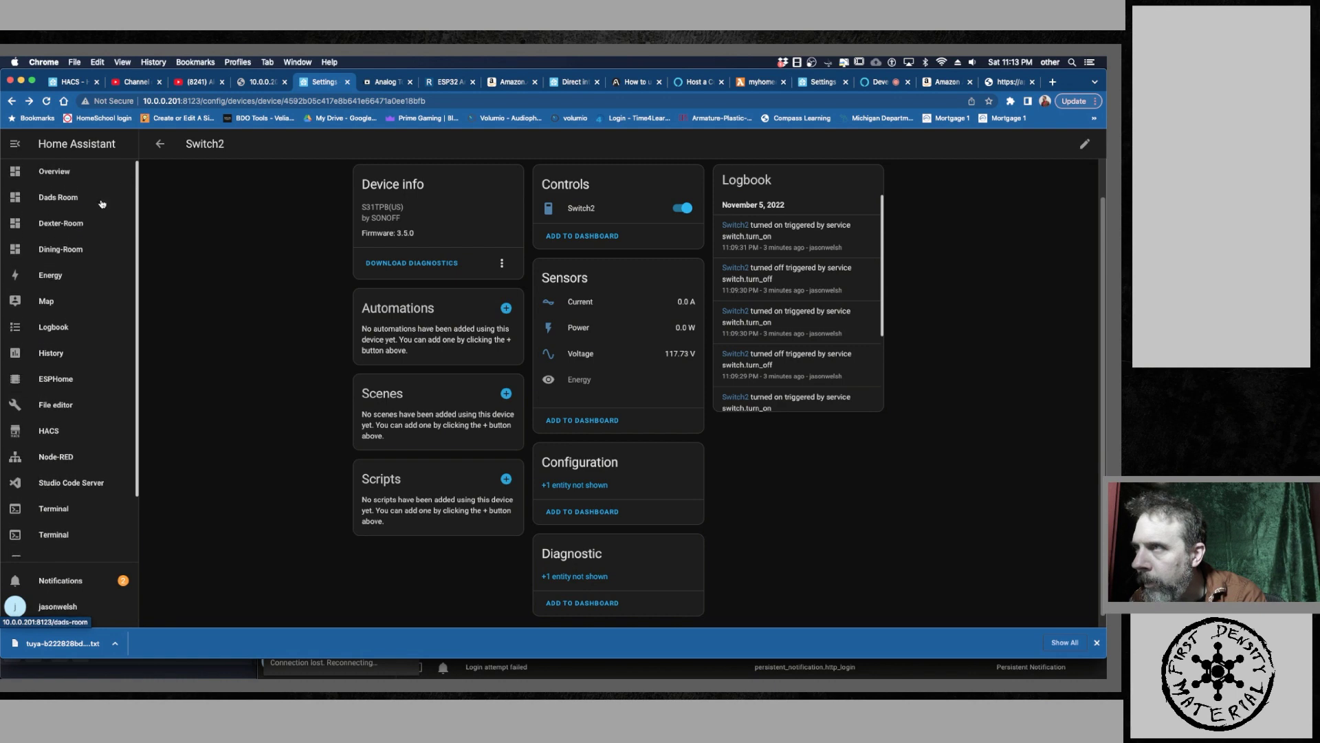
left_click(61, 223)
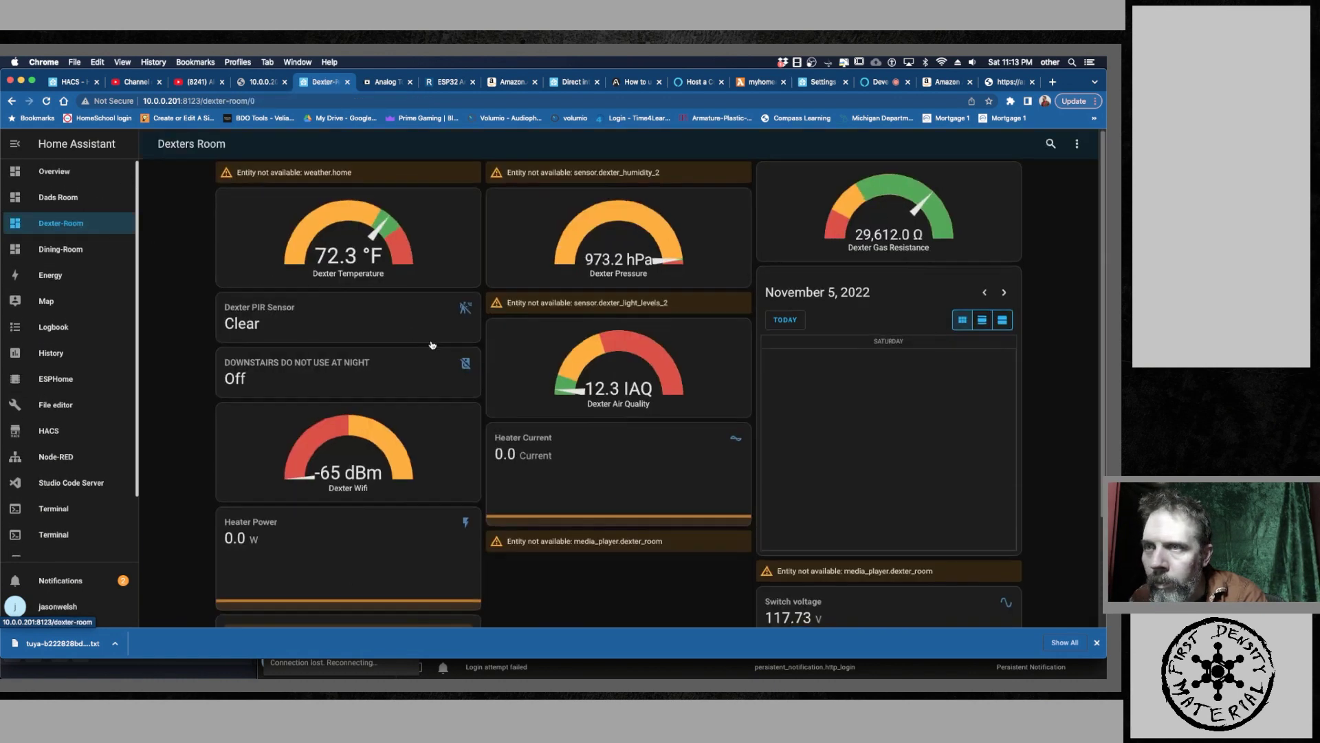
scroll(426, 335, "down", 3)
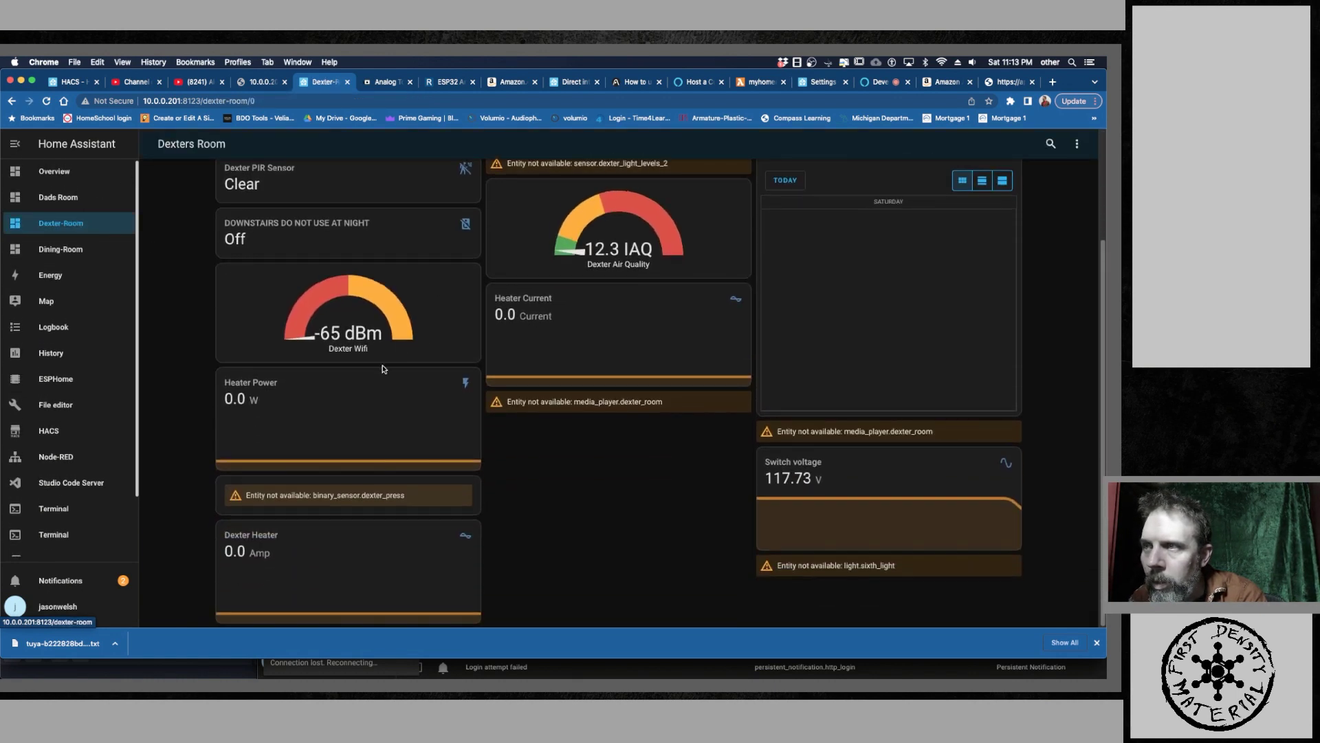
left_click(250, 402)
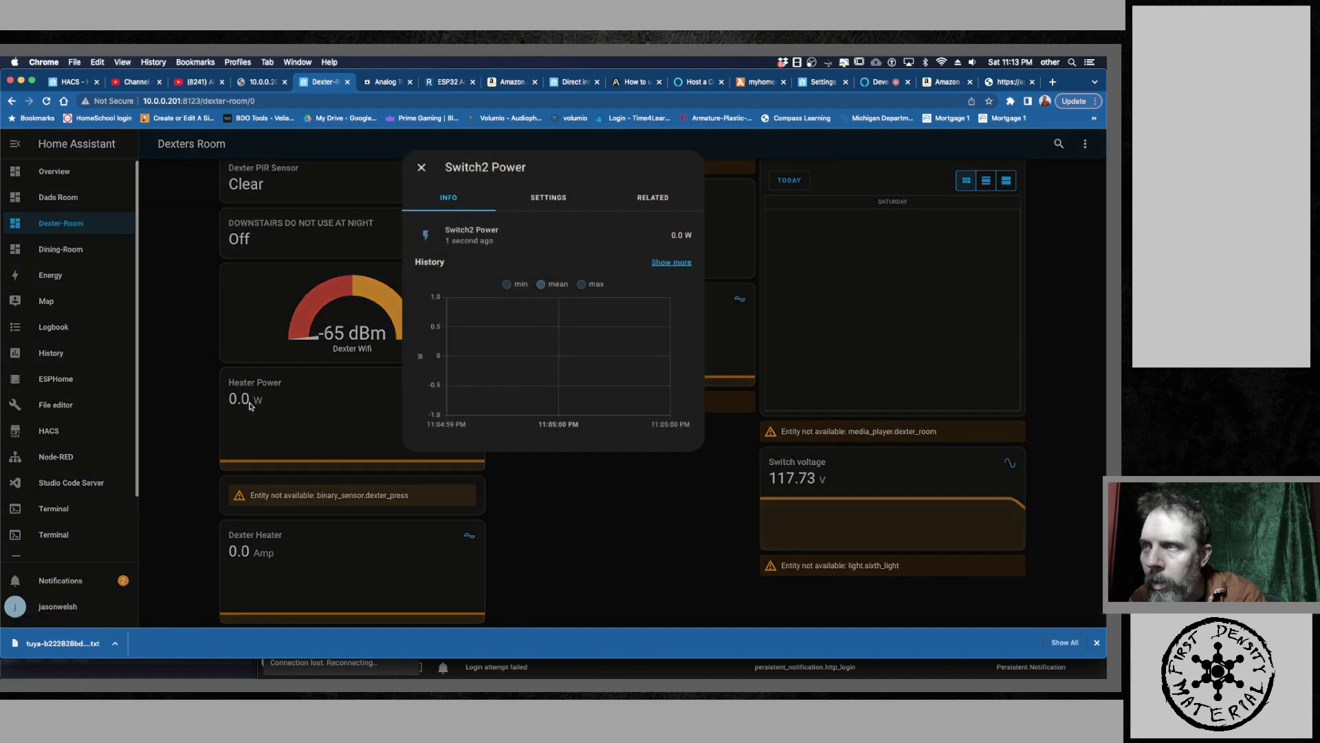
left_click(250, 406)
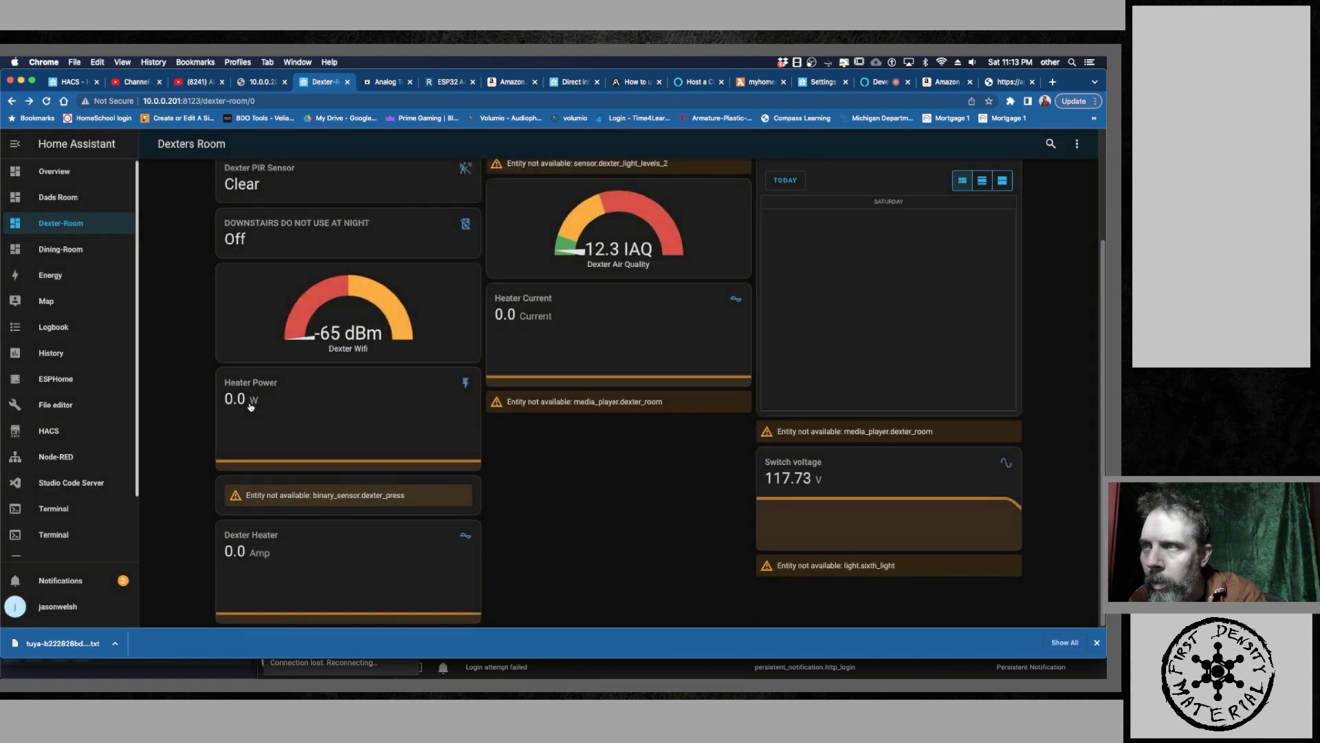
left_click(290, 431)
left_click(1102, 158)
Edit the Heater Power card, set its unit to Watts, and save.
left_click(1085, 143)
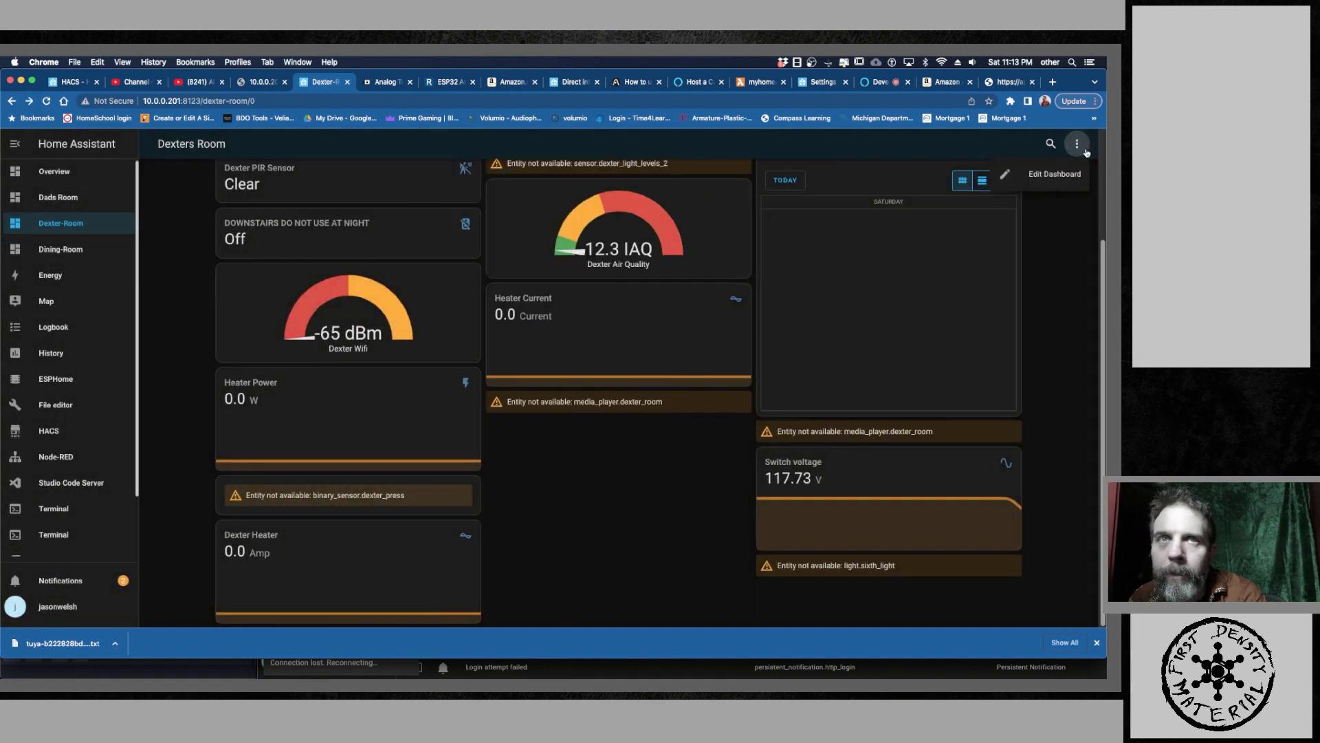
left_click(1062, 179)
scroll(278, 501, "down", 5)
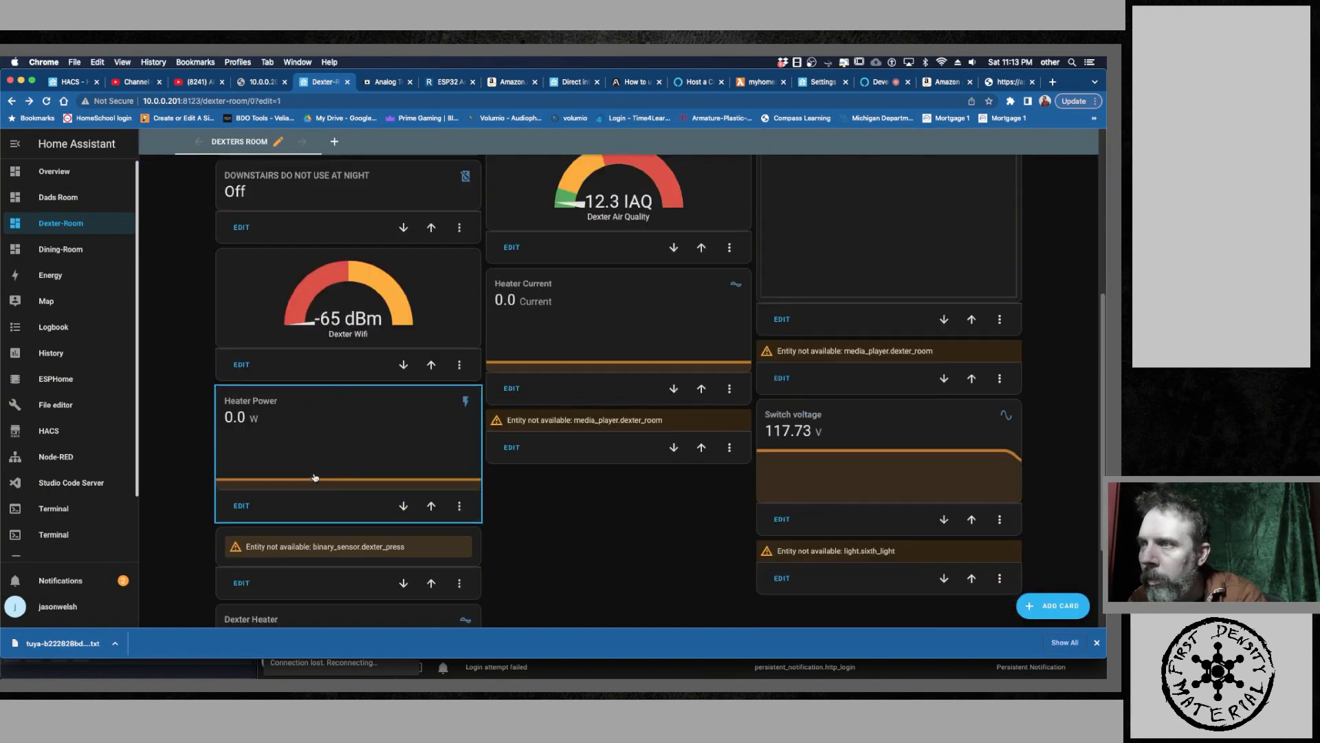
left_click(242, 511)
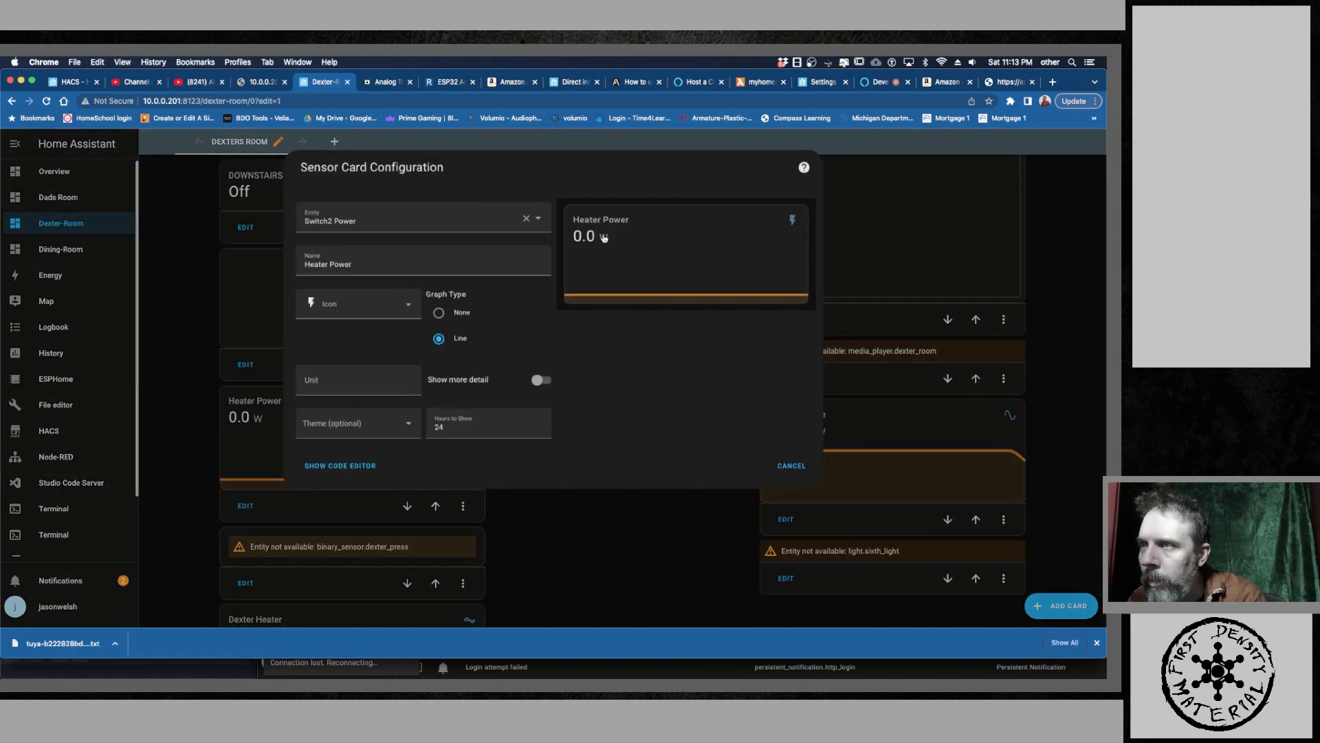
left_click(334, 379)
type("Watts")
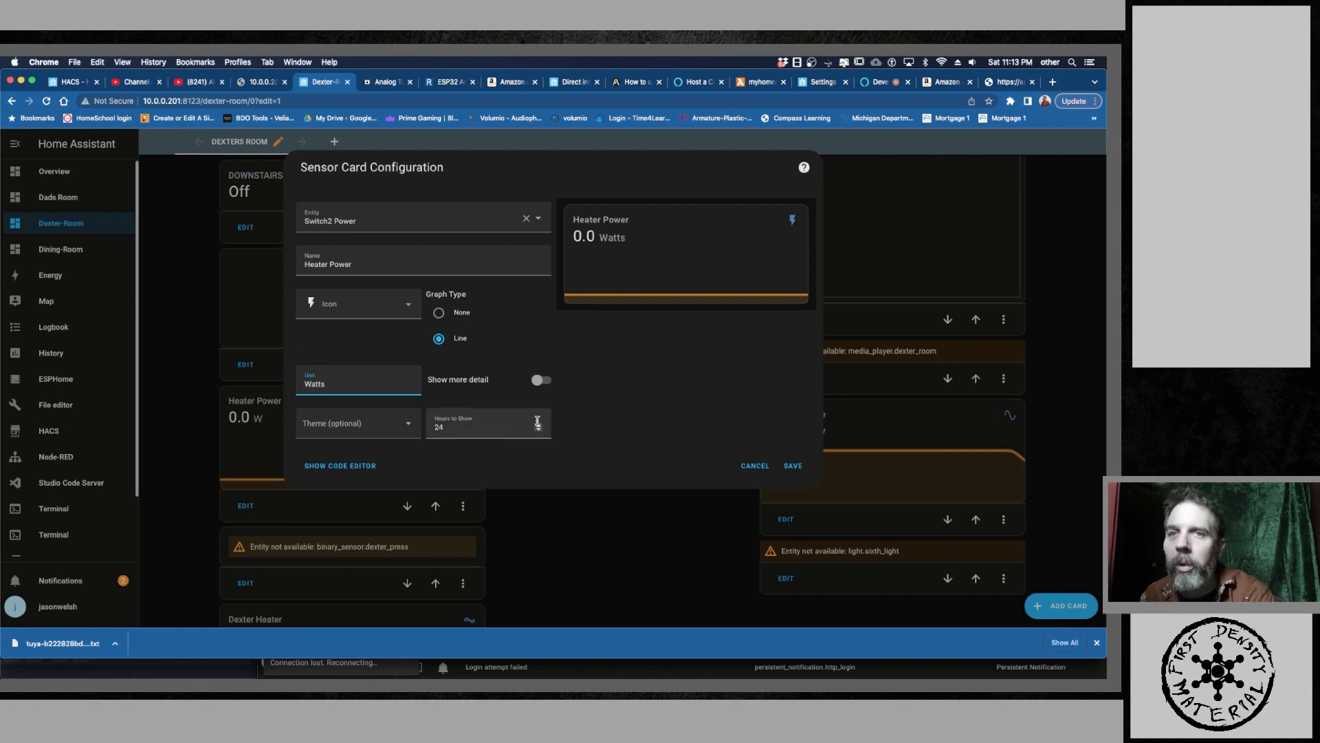
left_click(789, 465)
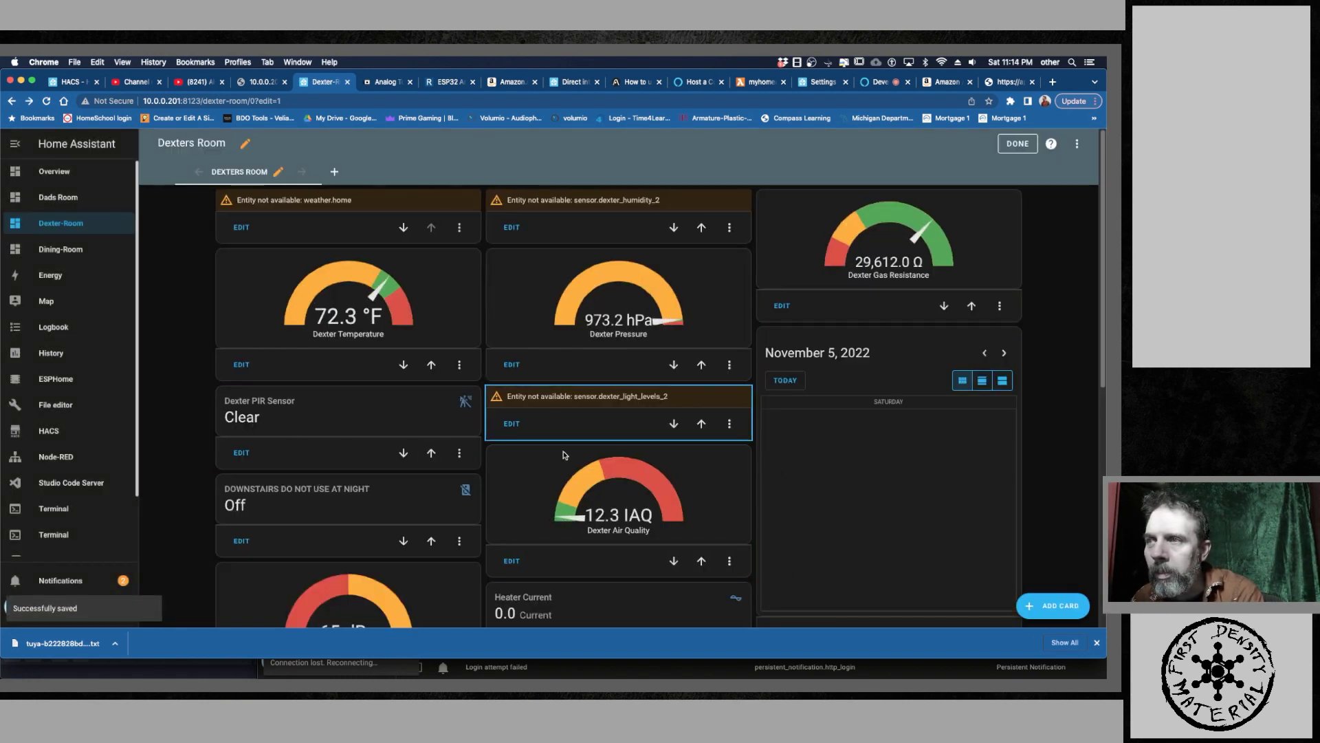
scroll(548, 485, "down", 3)
scroll(548, 485, "down", 2)
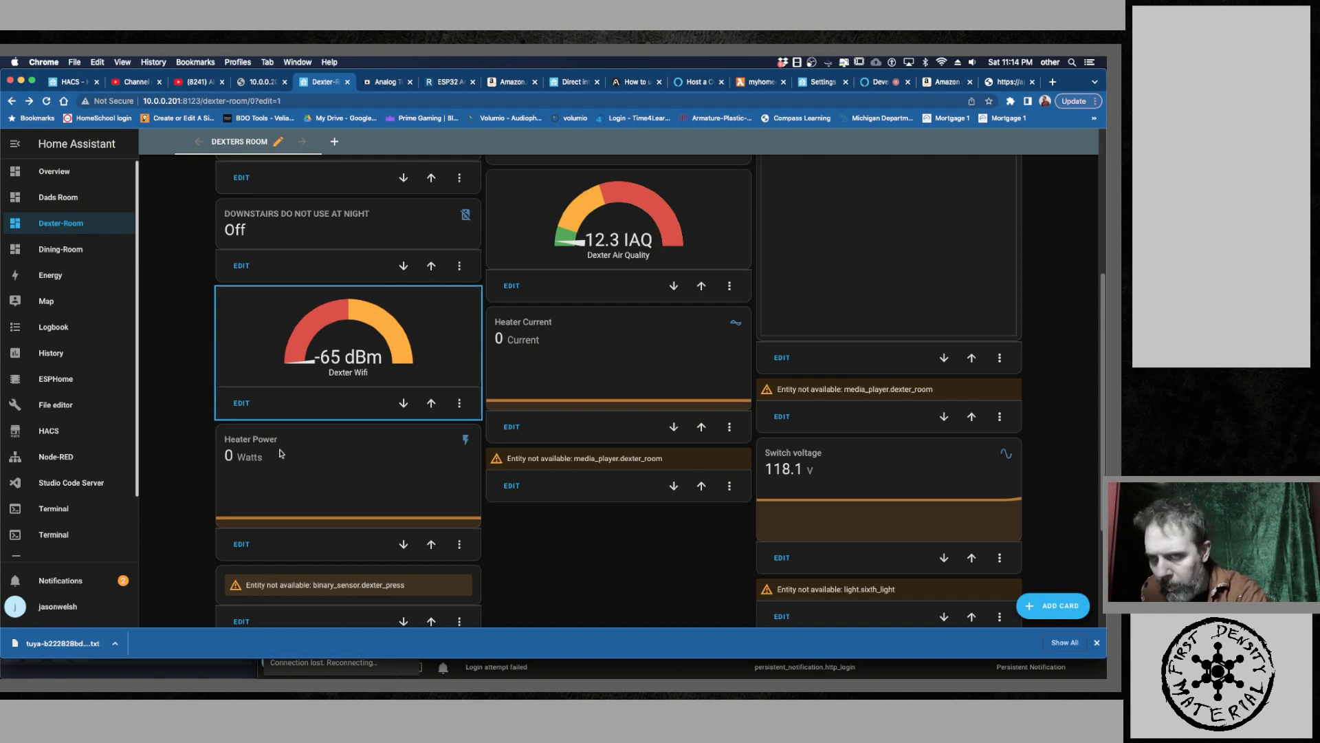
Open Switch1's device page from the Sonoff integration's devices and switch the plug on (120.33 V).
scroll(72, 540, "down", 2)
left_click(52, 542)
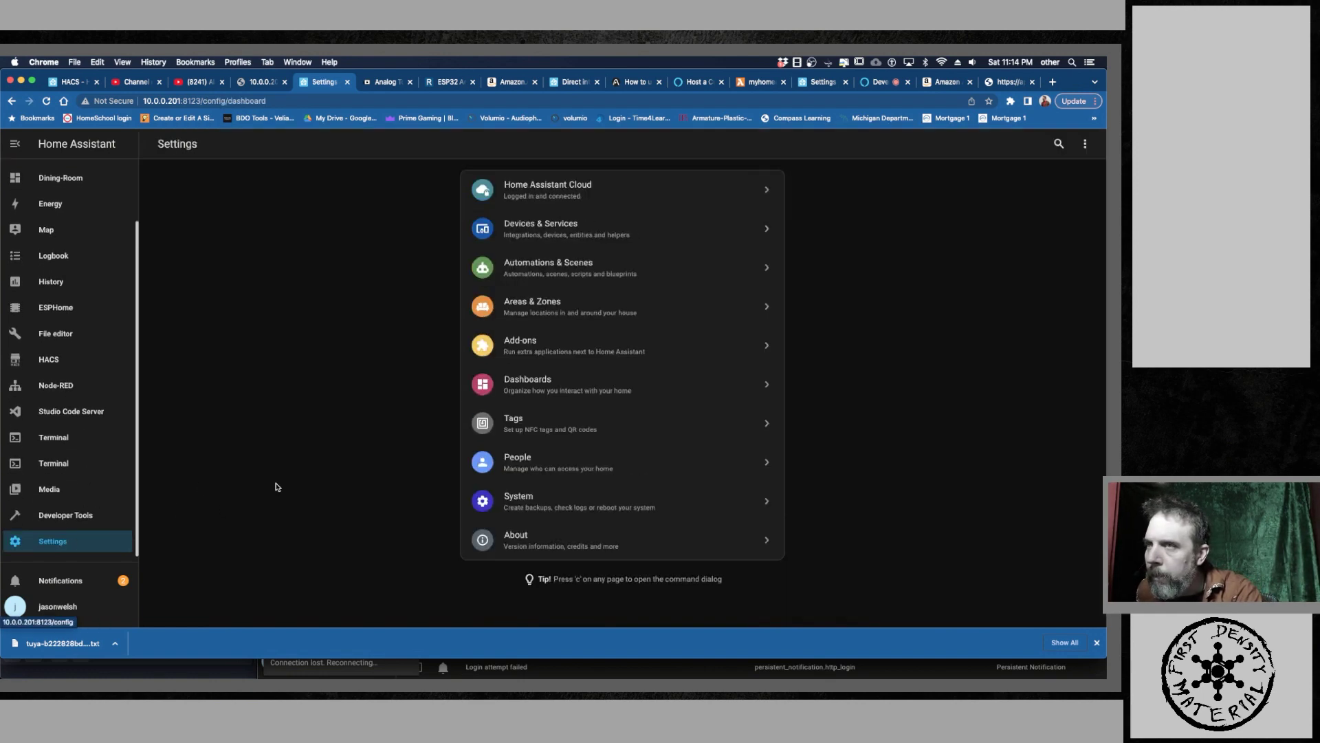
left_click(513, 242)
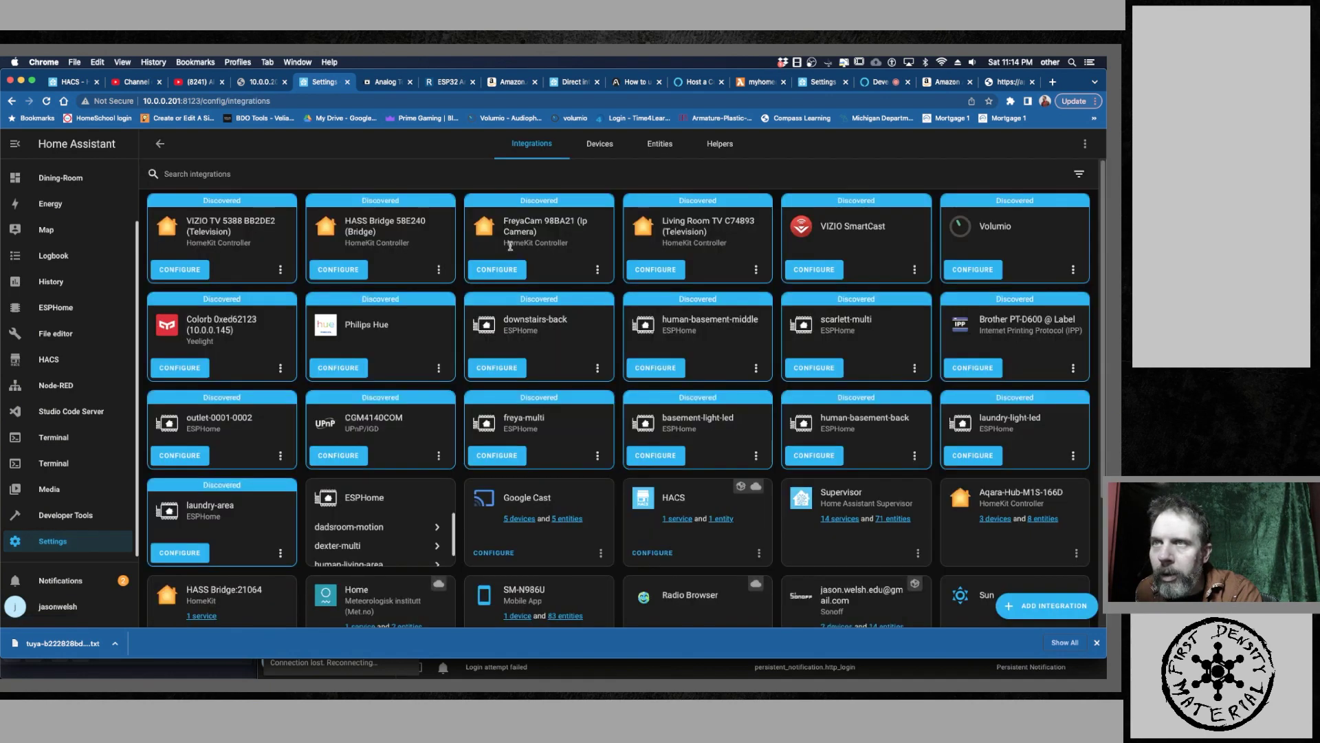
scroll(512, 250, "down", 3)
left_click(828, 451)
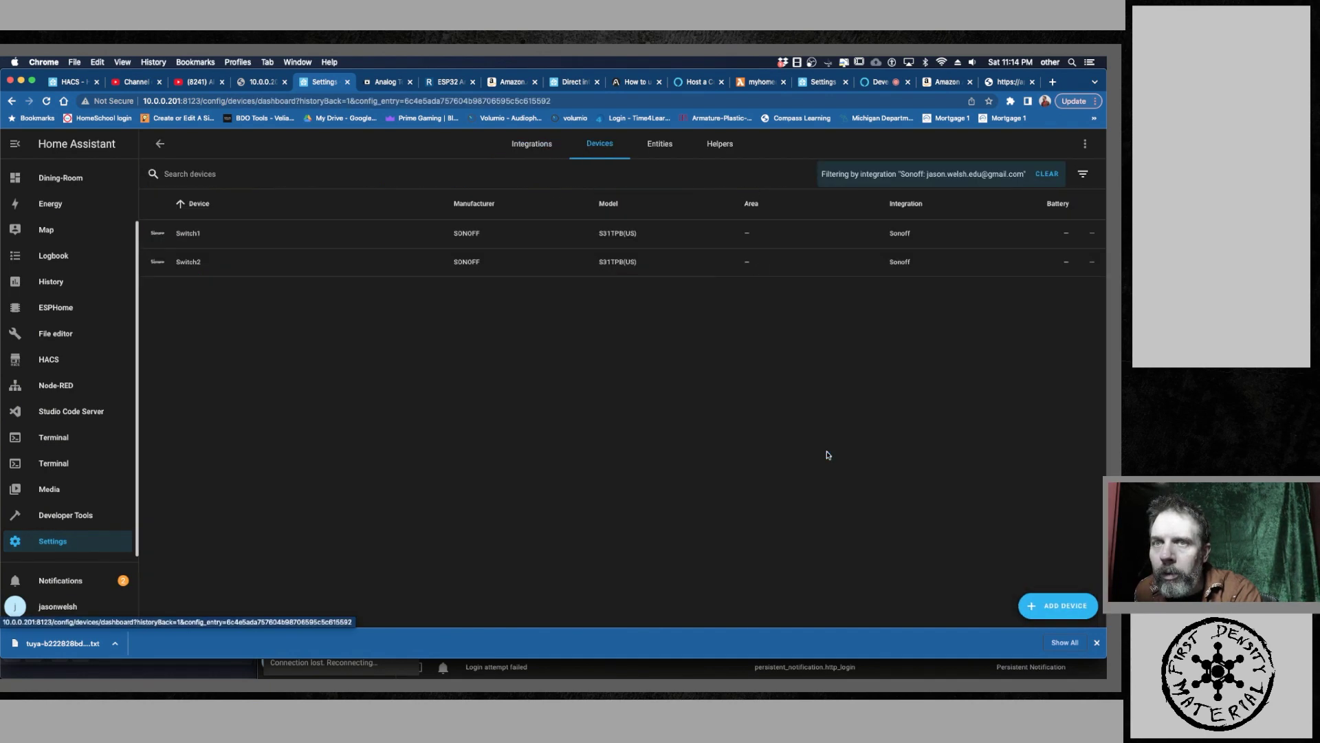
left_click(200, 239)
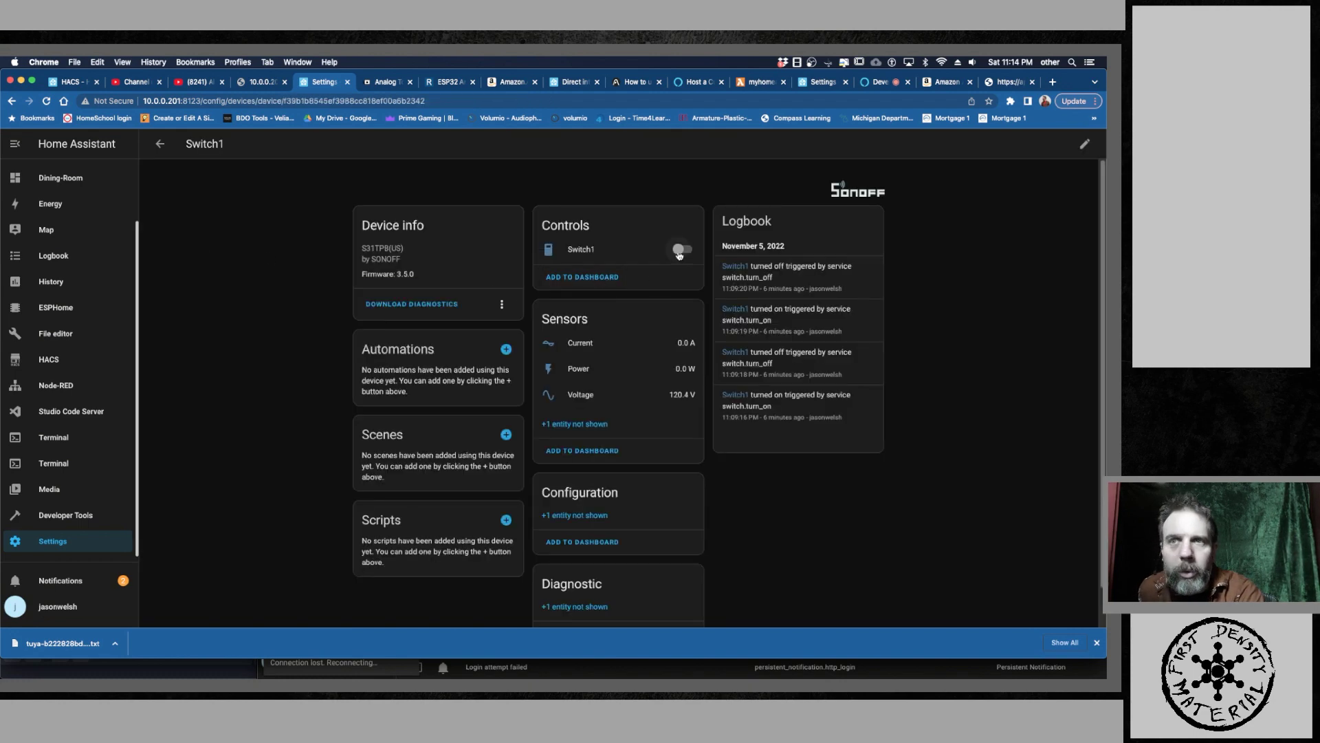
left_click(680, 252)
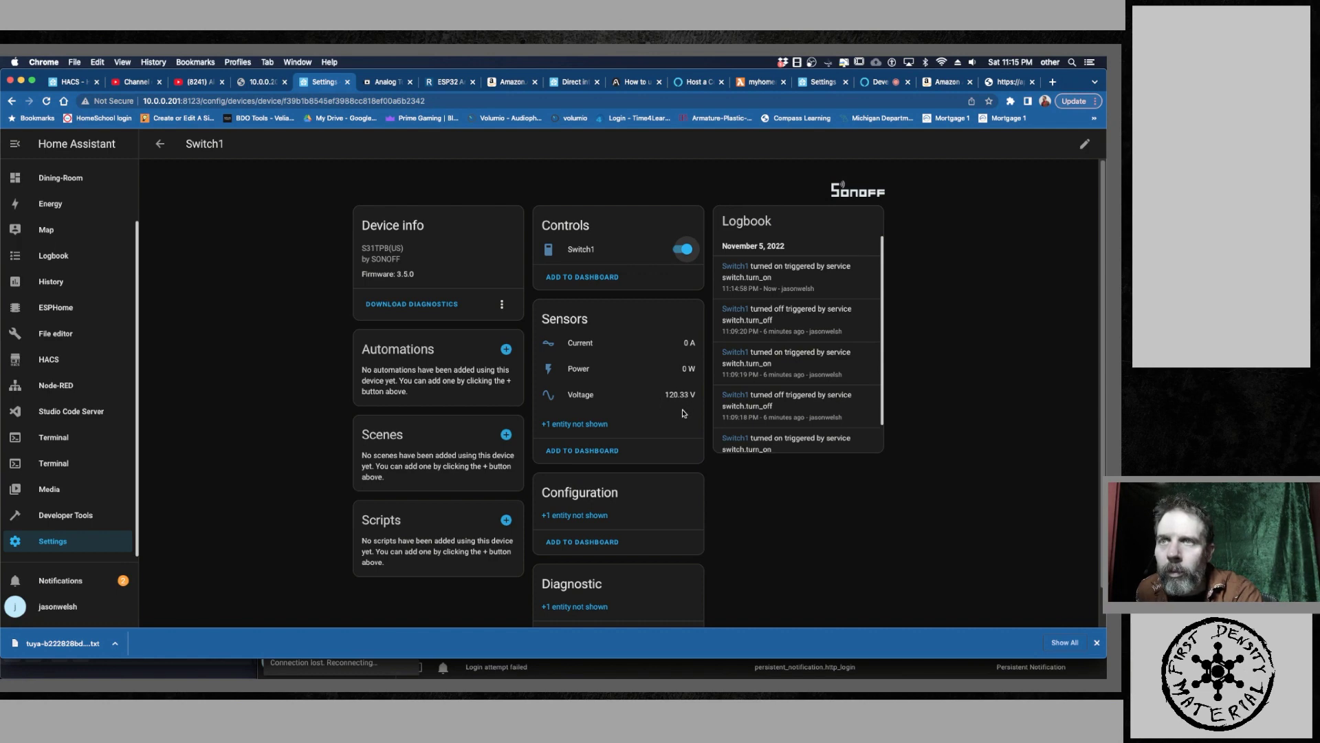
scroll(654, 369, "down", 2)
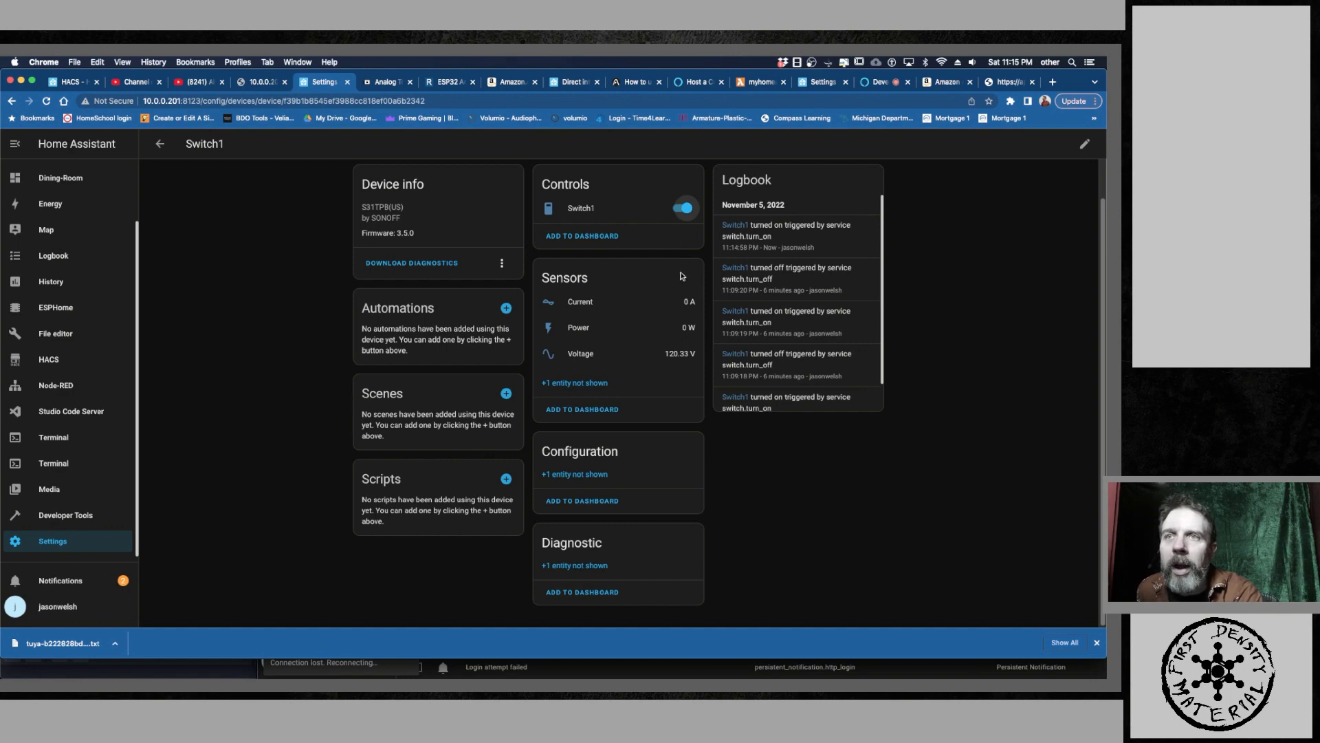
Toggle Switch1 off, on, then off so sensors refresh to 0.95 A, 1,424.36 W, 120.1 V.
left_click(688, 209)
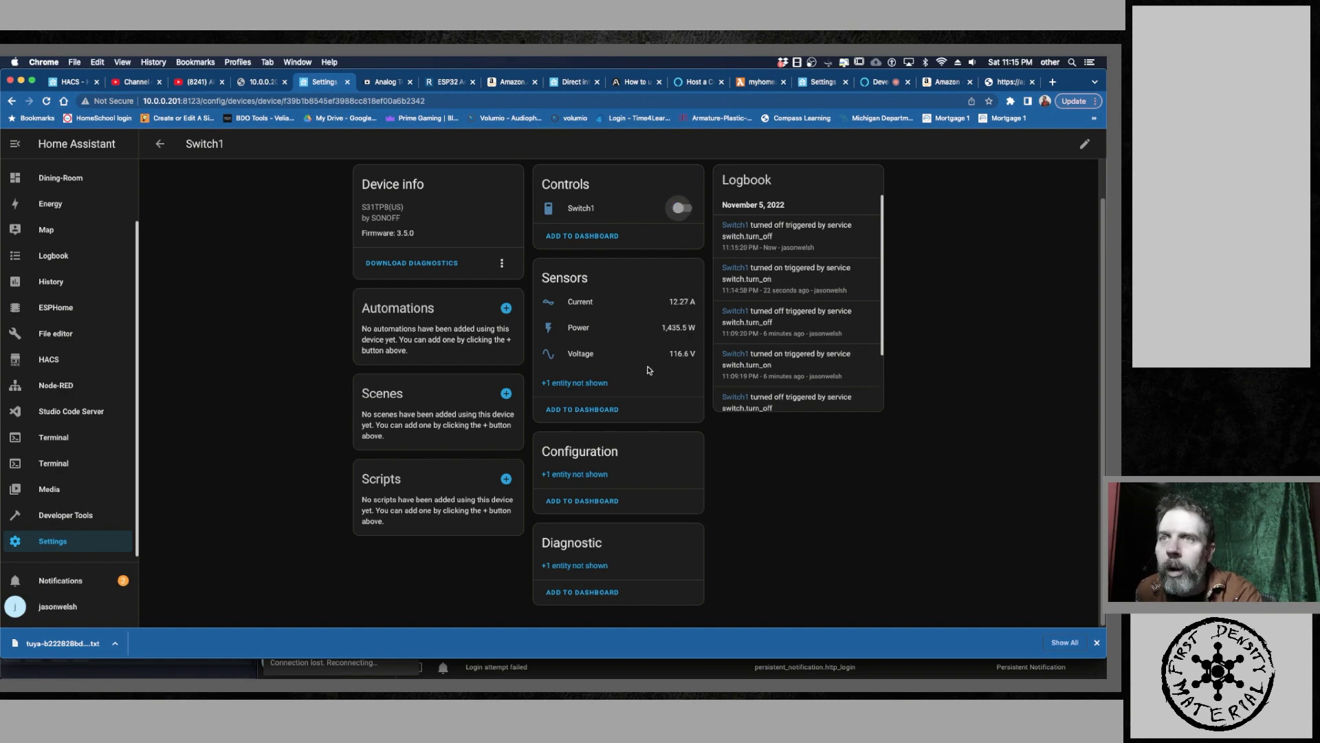
left_click(682, 209)
left_click(683, 209)
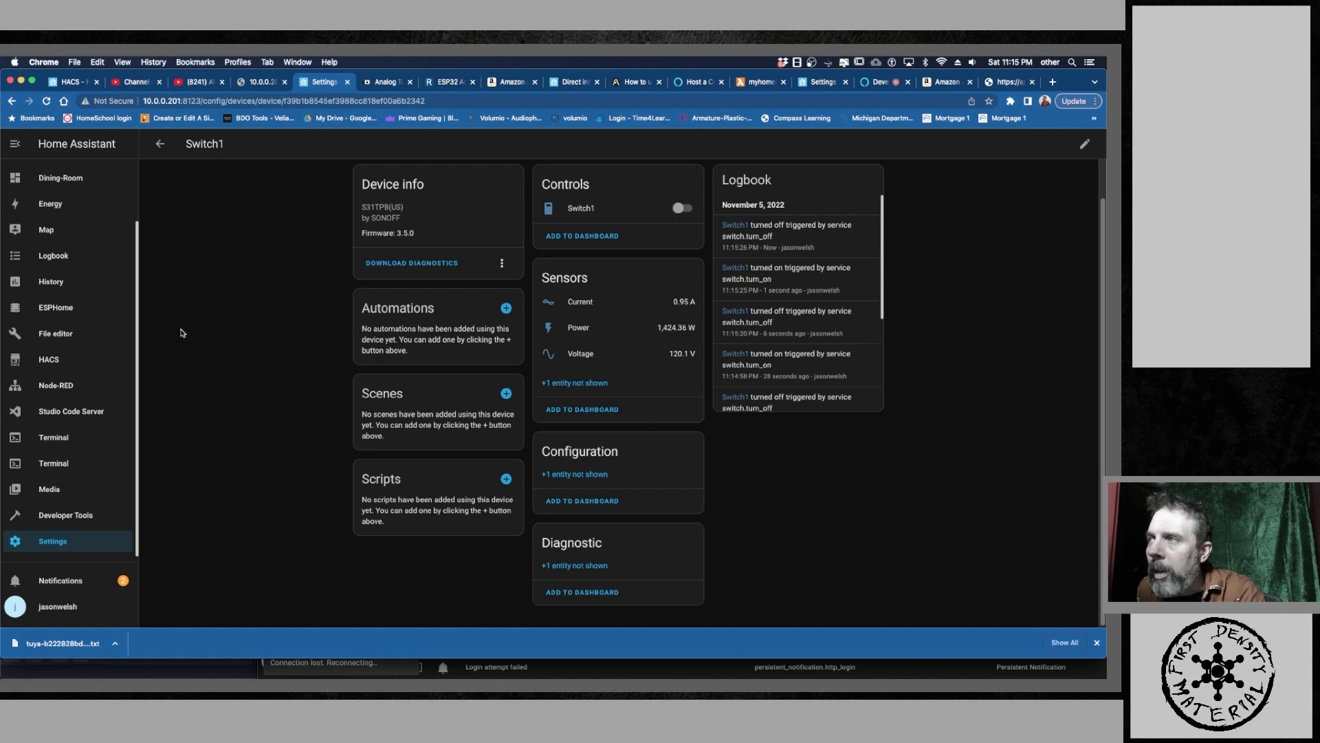
scroll(140, 289, "up", 3)
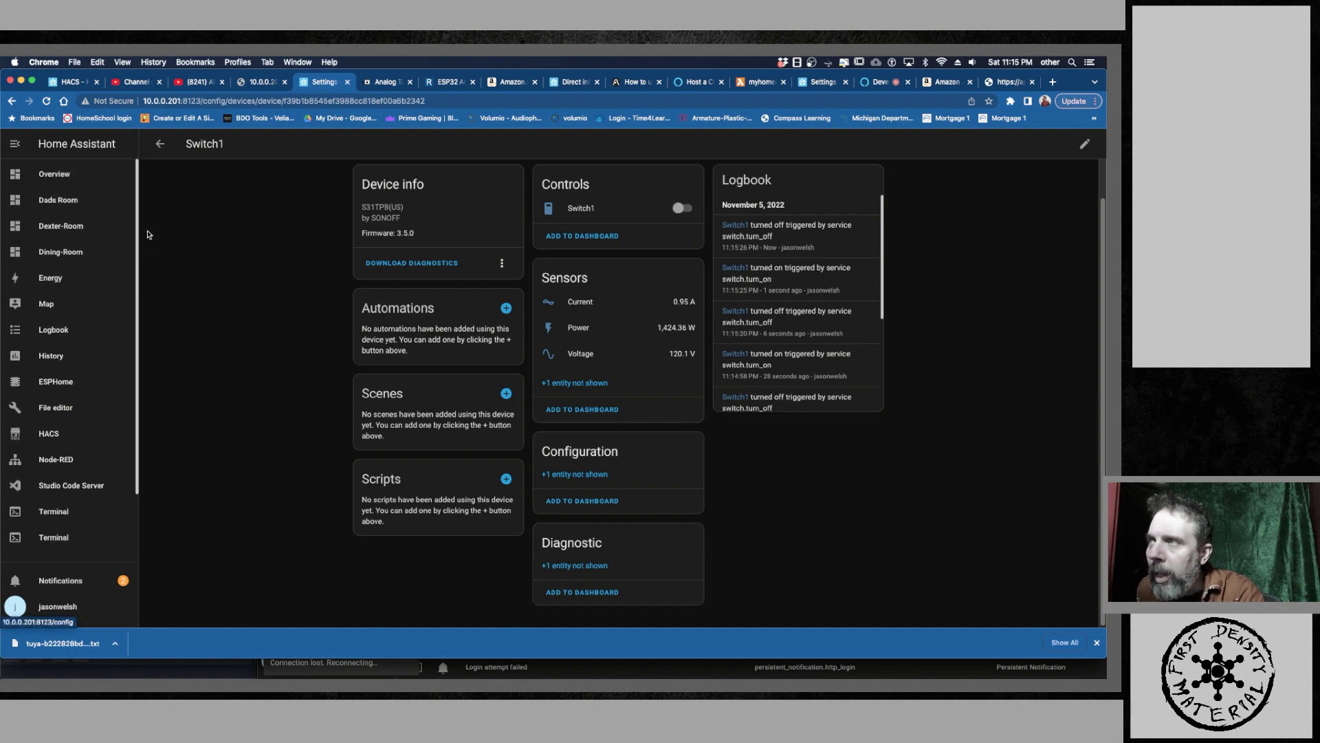